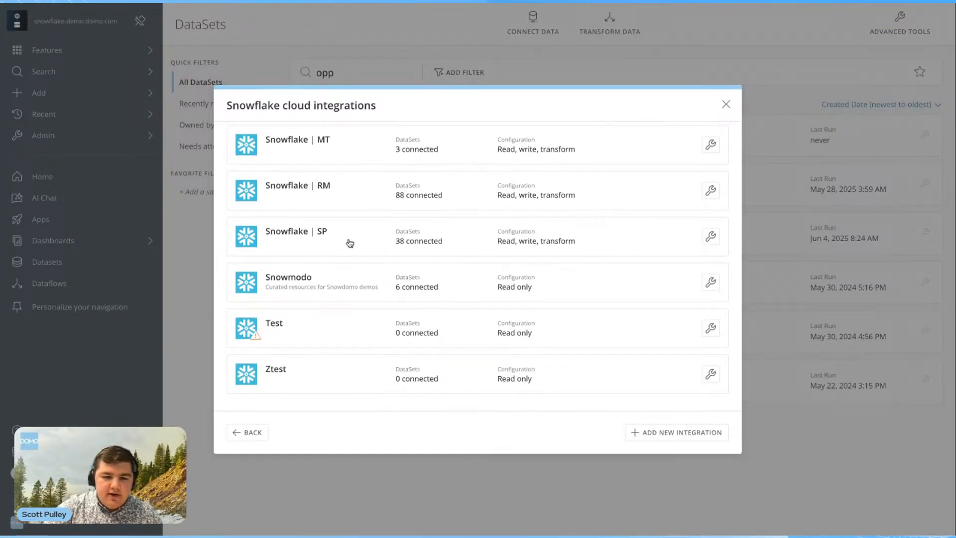
# - Open the Snowflake | SP cloud integration for editing and advance to its data freshness checks
pyautogui.scroll(8, 341, 193)
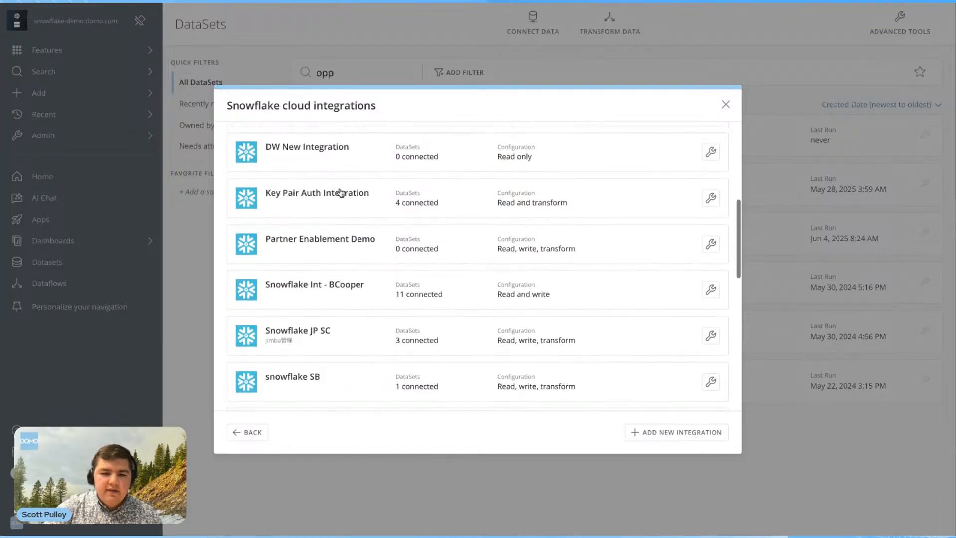
pyautogui.scroll(5, 341, 193)
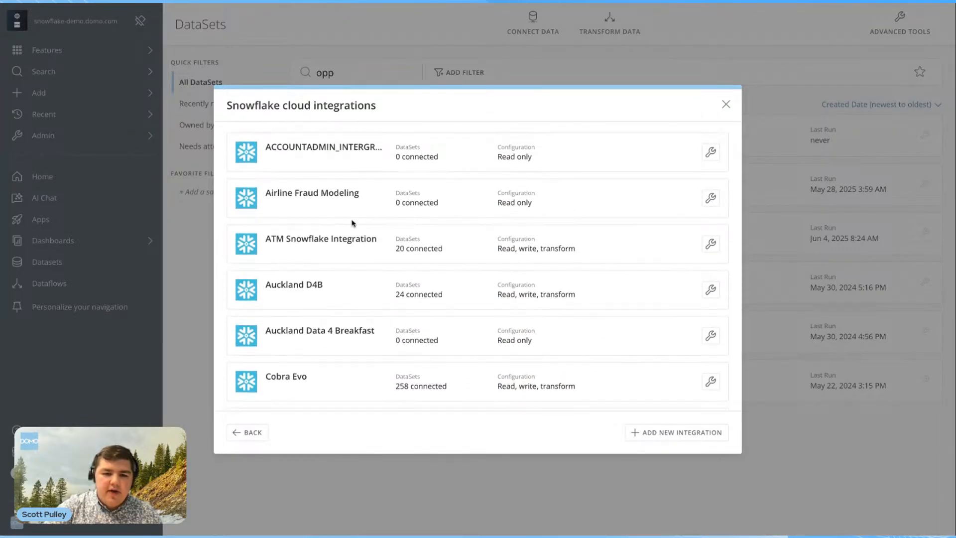
pyautogui.scroll(-13, 309, 393)
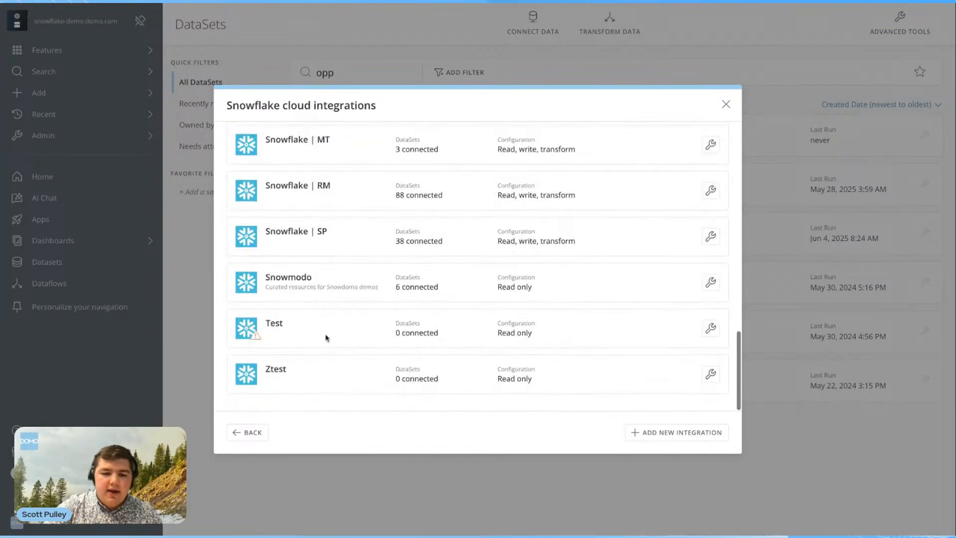
pyautogui.scroll(2, 335, 277)
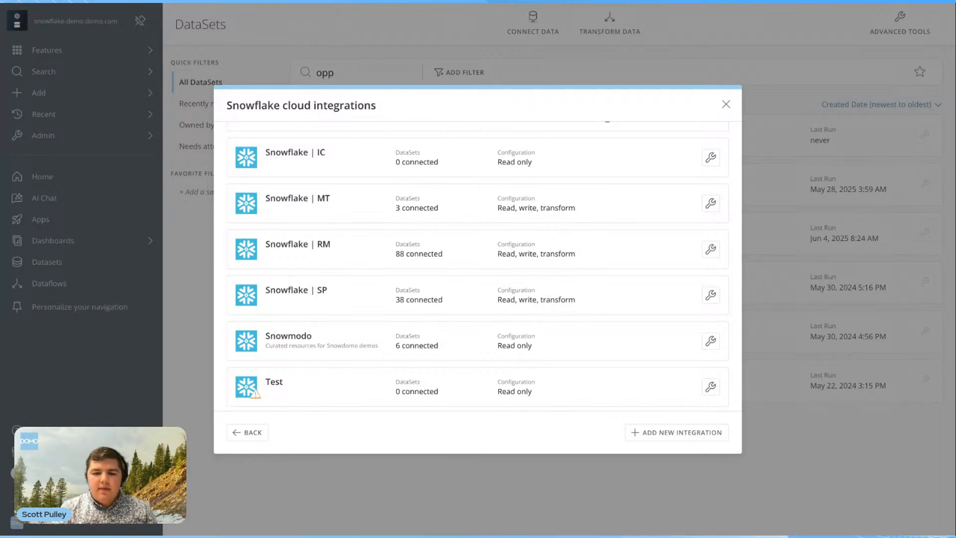
pyautogui.click(710, 295)
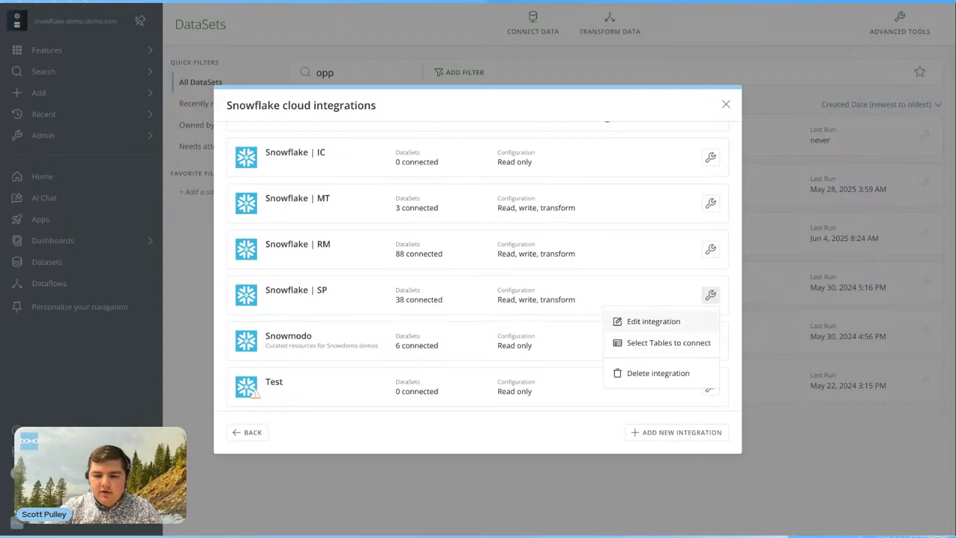
pyautogui.click(653, 321)
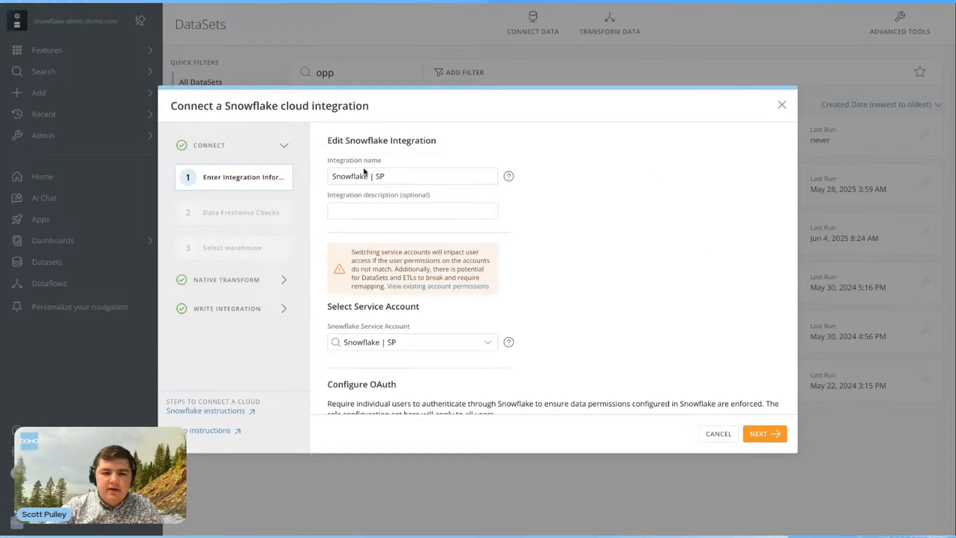
pyautogui.scroll(-1, 450, 344)
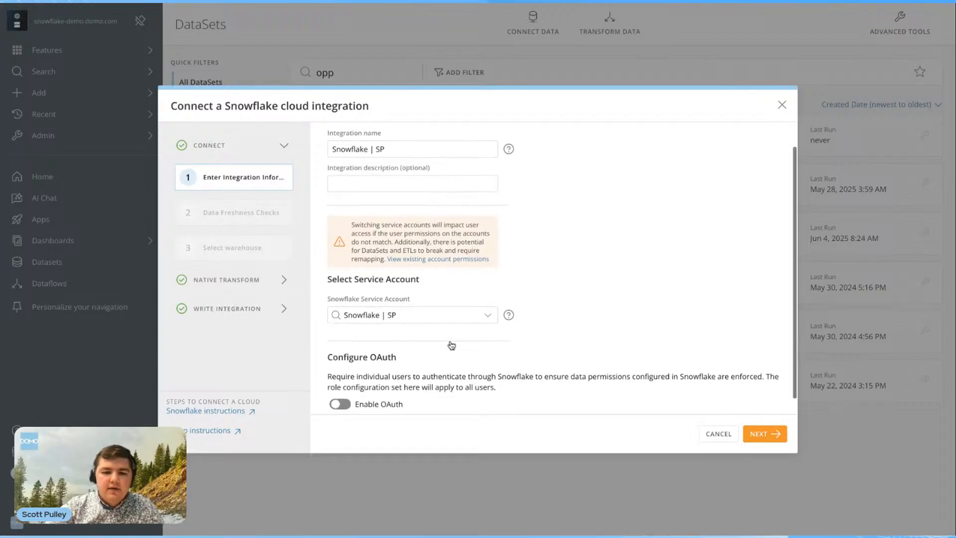
pyautogui.click(762, 433)
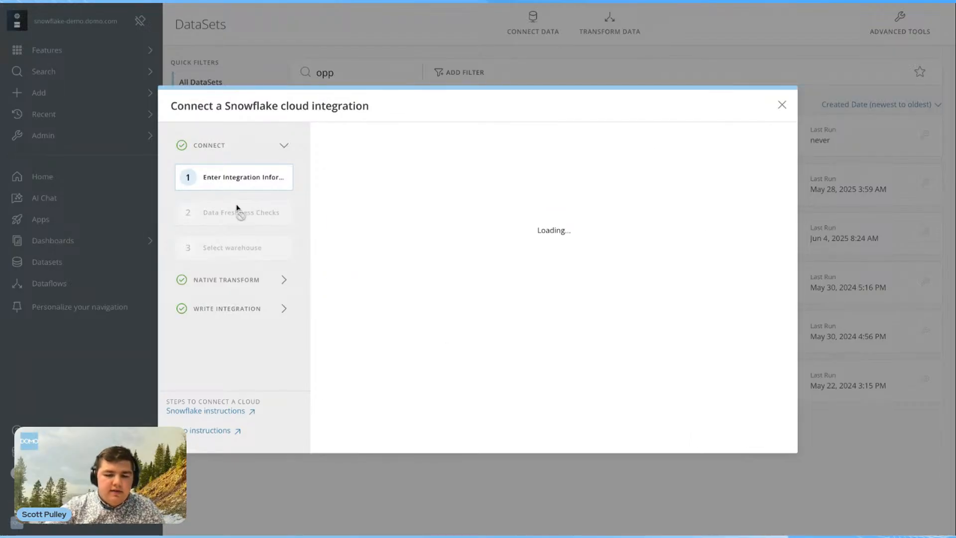
# - Review the integration's data freshness schedule and data caching settings, and close the editor without changing them
pyautogui.scroll(-2, 418, 223)
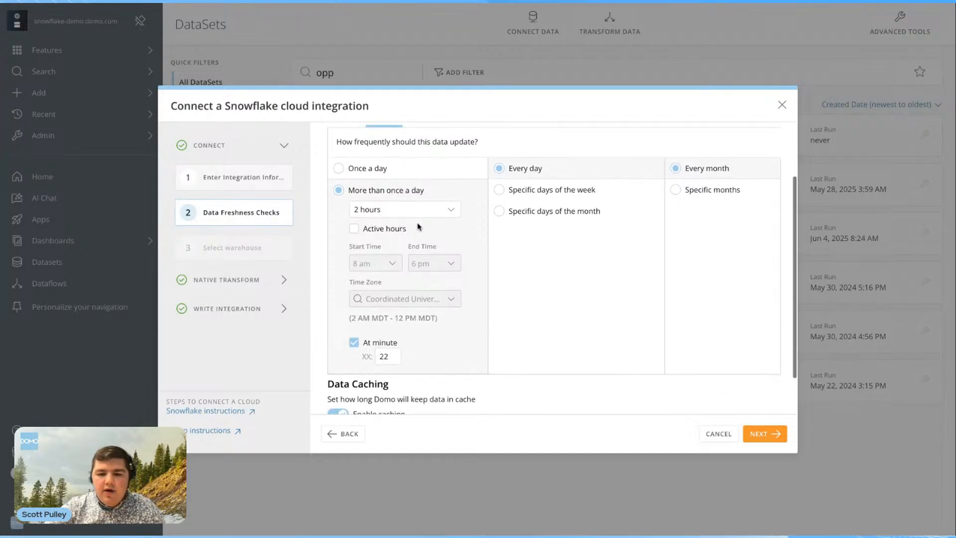
pyautogui.scroll(2, 418, 222)
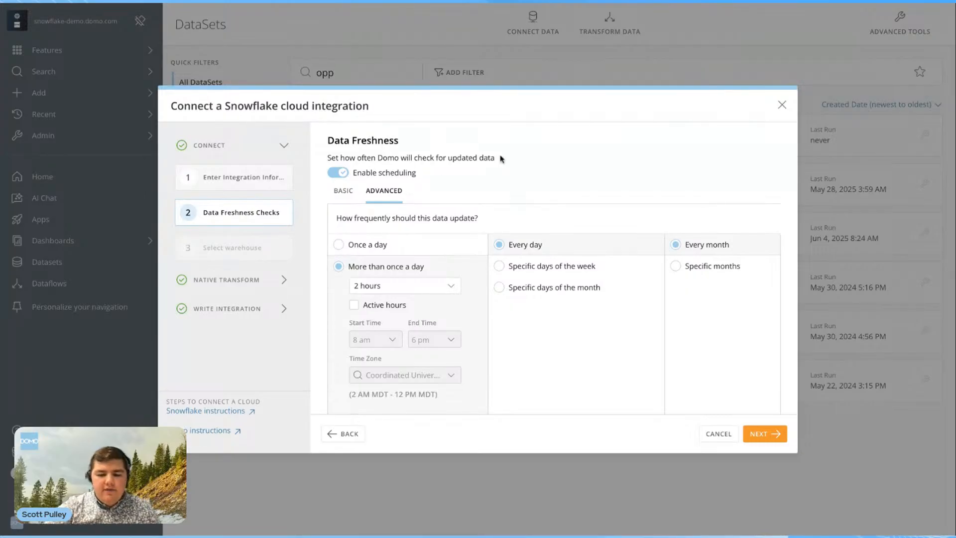
pyautogui.scroll(-3, 508, 288)
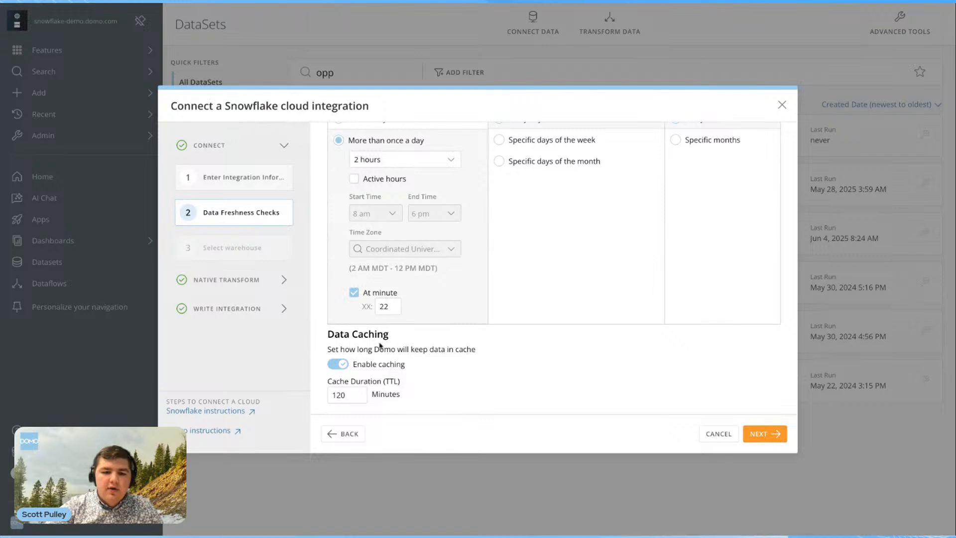
pyautogui.scroll(3, 497, 238)
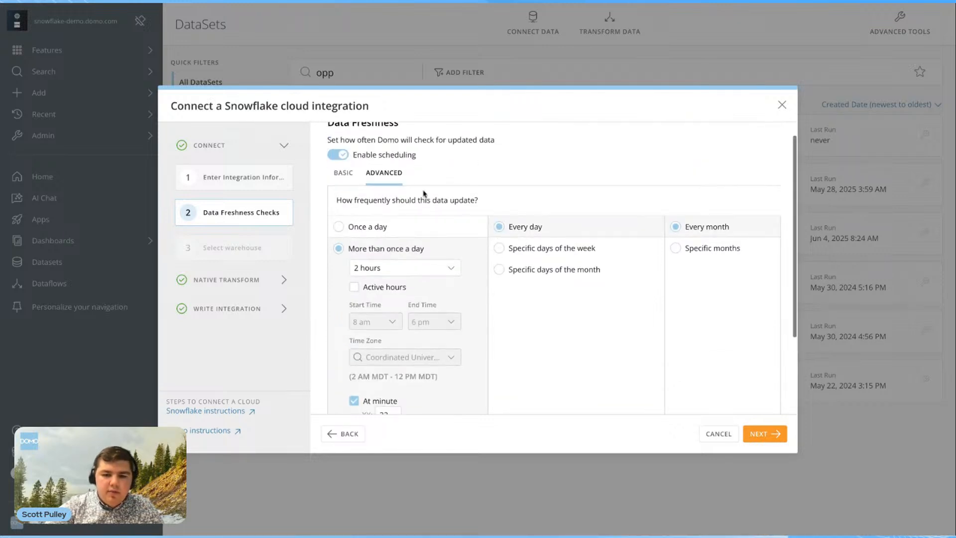
pyautogui.scroll(-3, 470, 293)
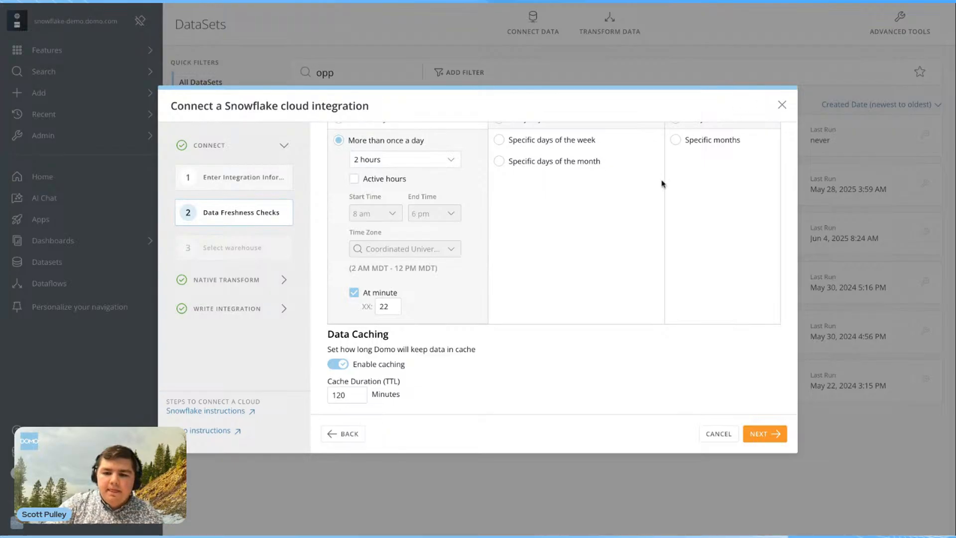
pyautogui.scroll(3, 662, 183)
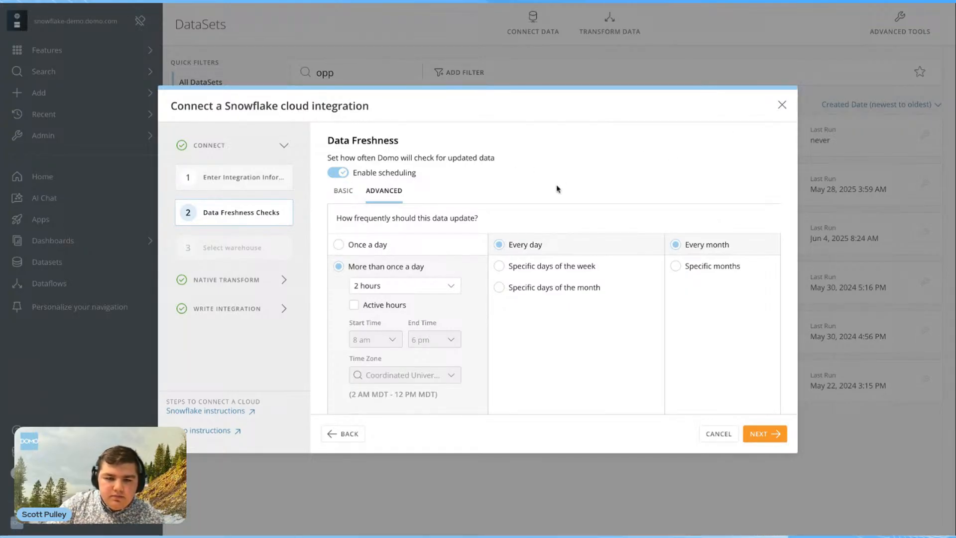
pyautogui.click(781, 105)
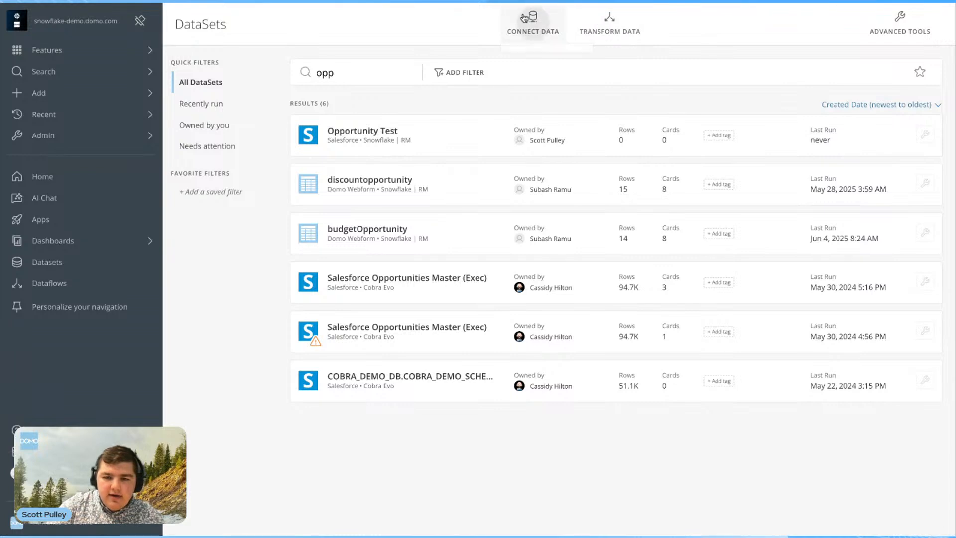
# - Open the table selection of the Snowflake | SP integration from the Snowflake cloud integrations list
pyautogui.moveTo(533, 22)
pyautogui.click(543, 152)
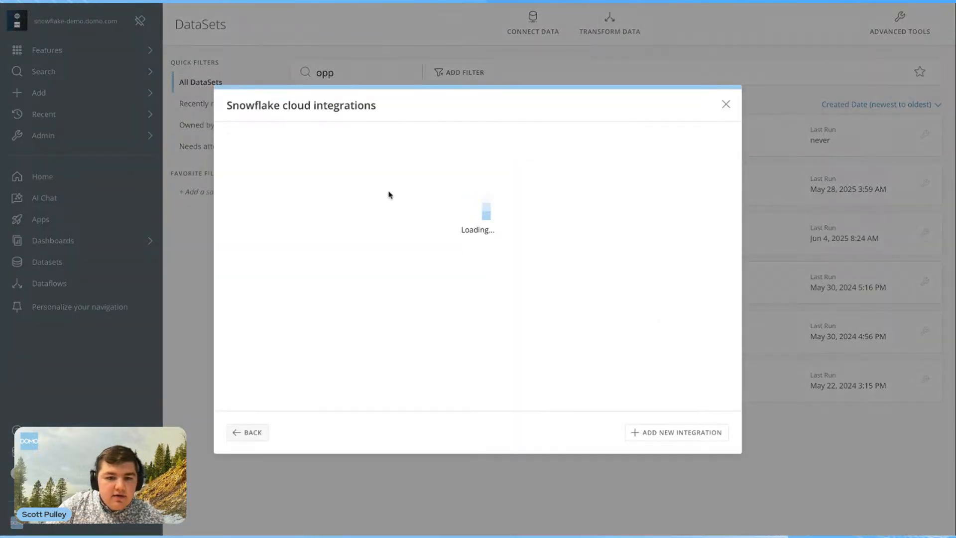
pyautogui.scroll(-7, 417, 316)
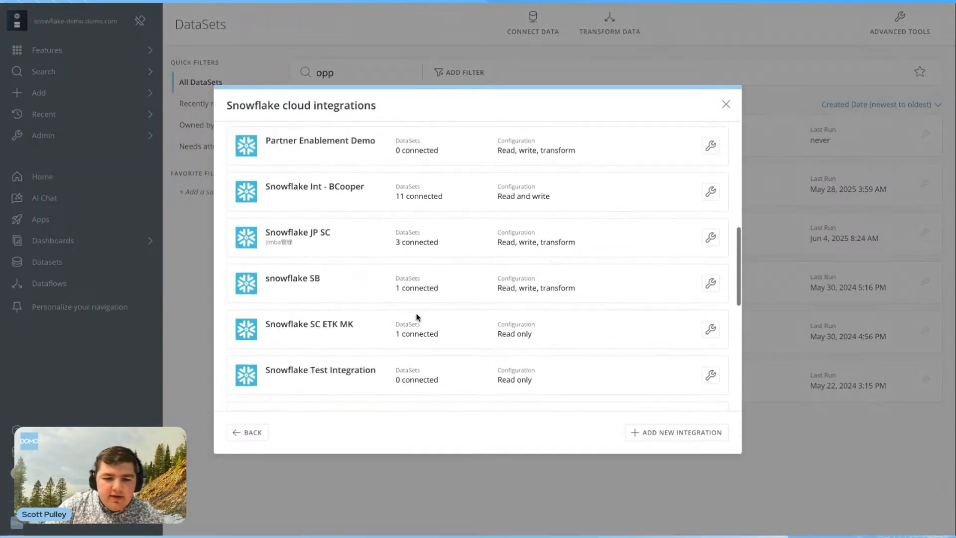
pyautogui.scroll(-3, 389, 363)
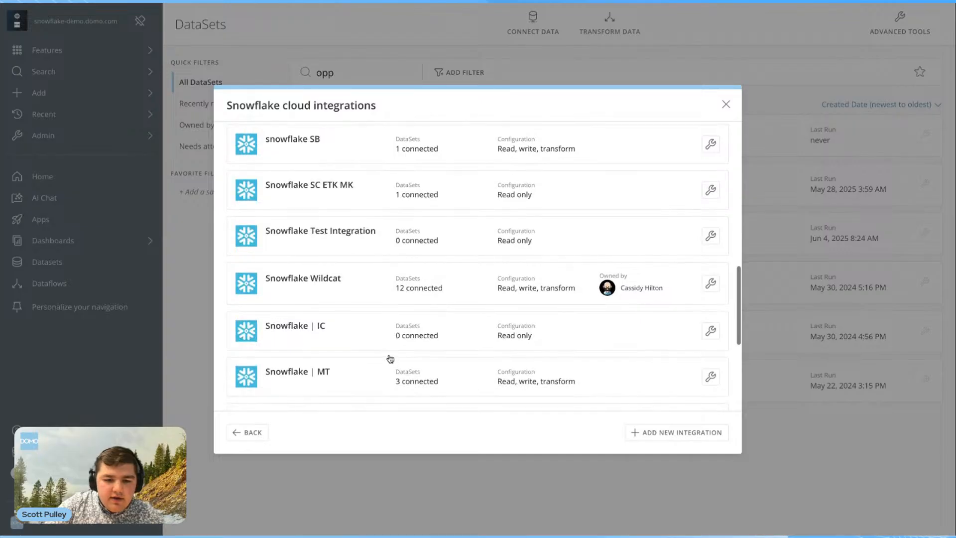
pyautogui.scroll(-2, 411, 366)
pyautogui.click(408, 376)
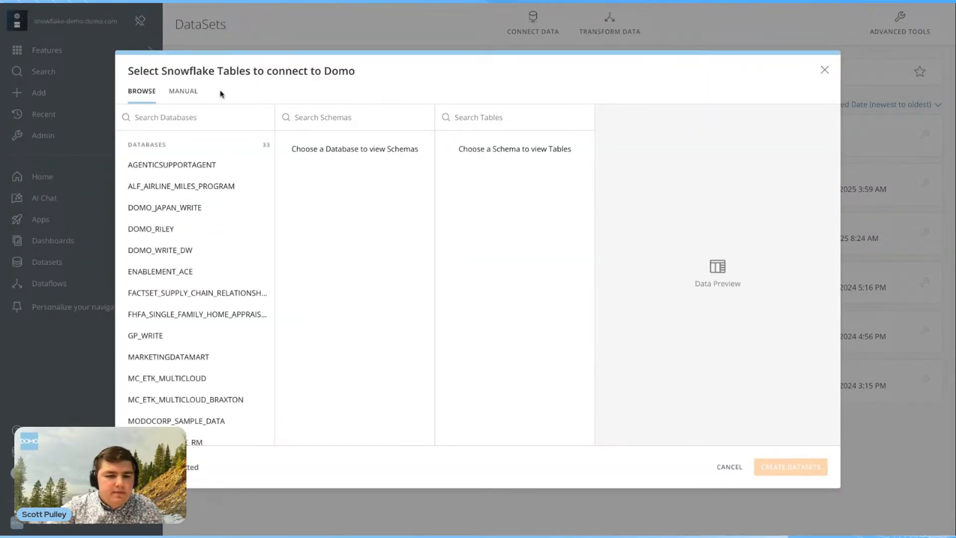
# - Browse to the SC_WRITE_SP database and choose its cust_domo_snowflake_demo schema
pyautogui.click(179, 120)
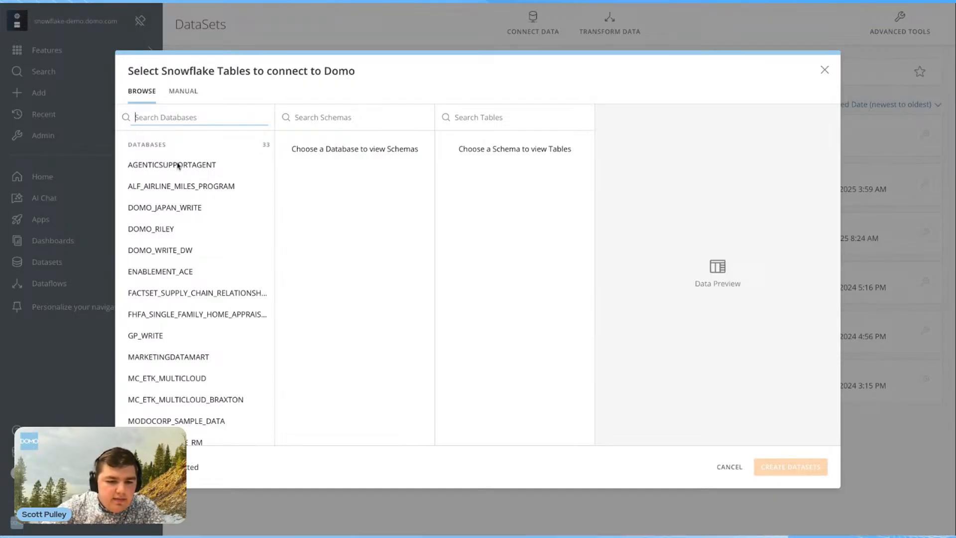
pyautogui.scroll(-5, 189, 279)
pyautogui.click(209, 408)
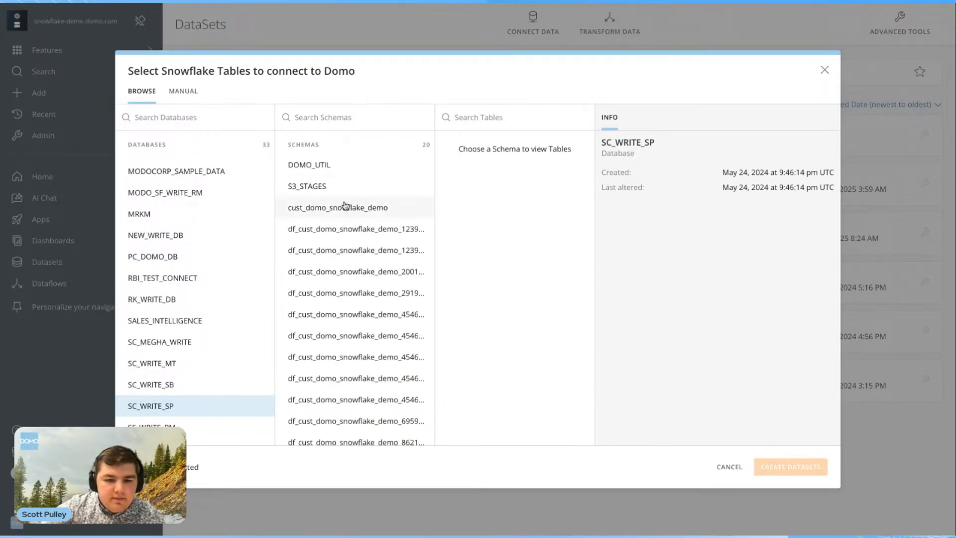
pyautogui.click(343, 206)
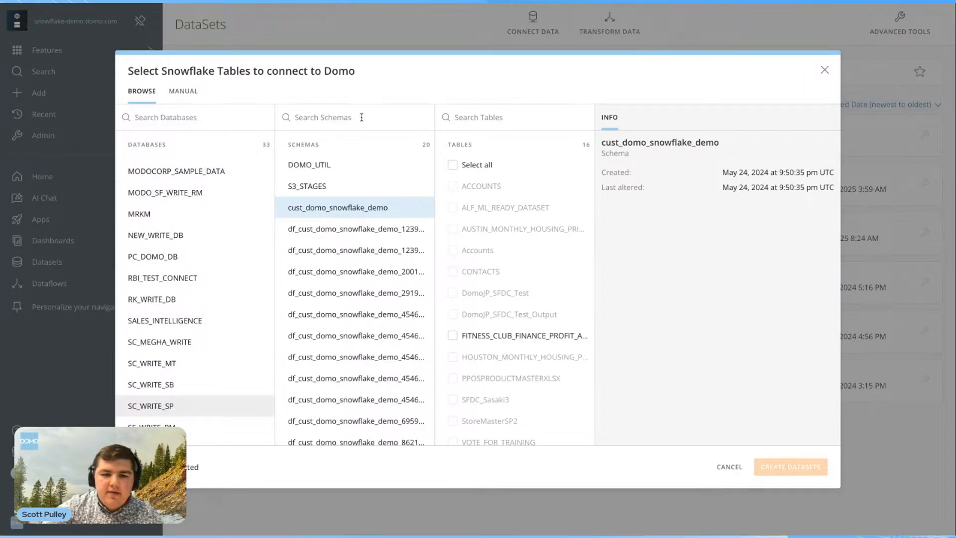
# - Select the FITNESS_CLUB_FINANCE_PROFIT_AND_LOSS_BRONZE table and create a dataset from it
pyautogui.click(455, 333)
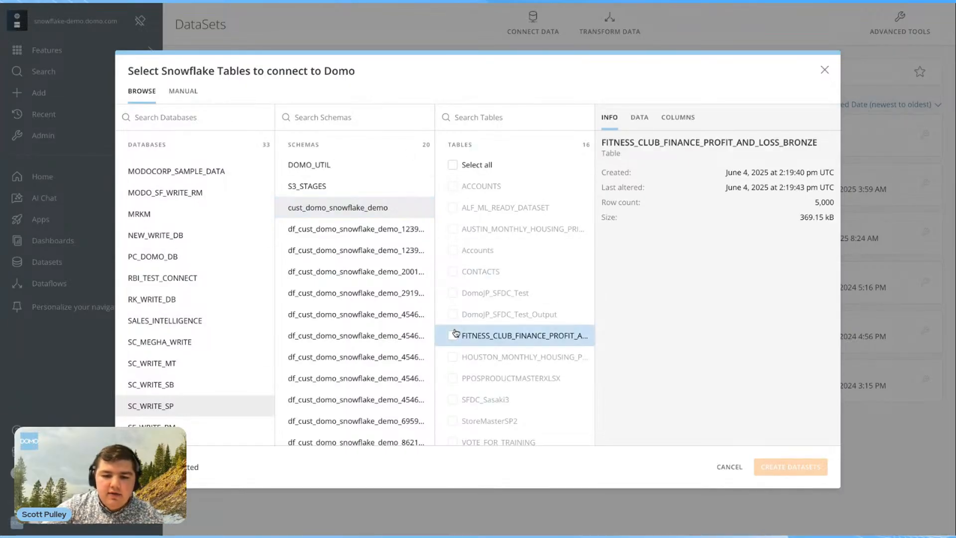
pyautogui.click(453, 335)
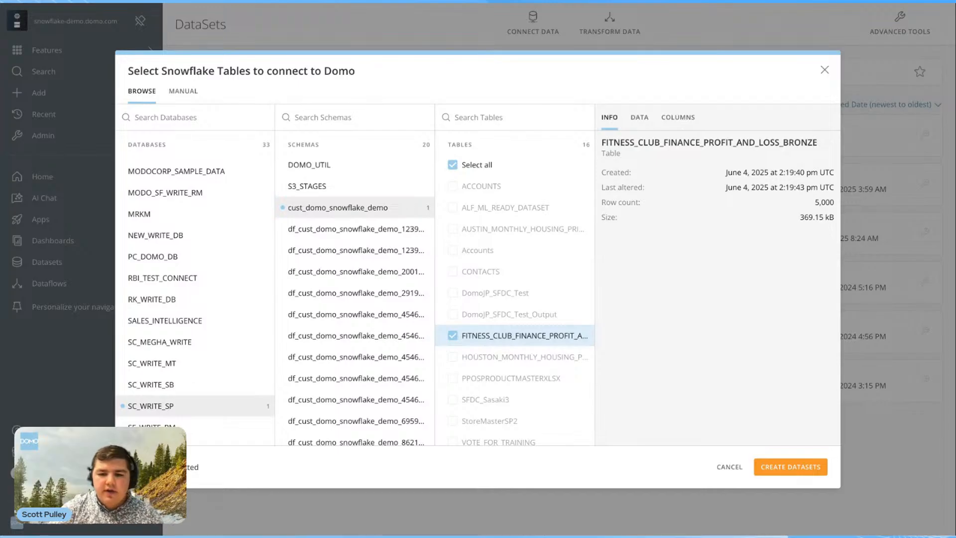
pyautogui.click(781, 466)
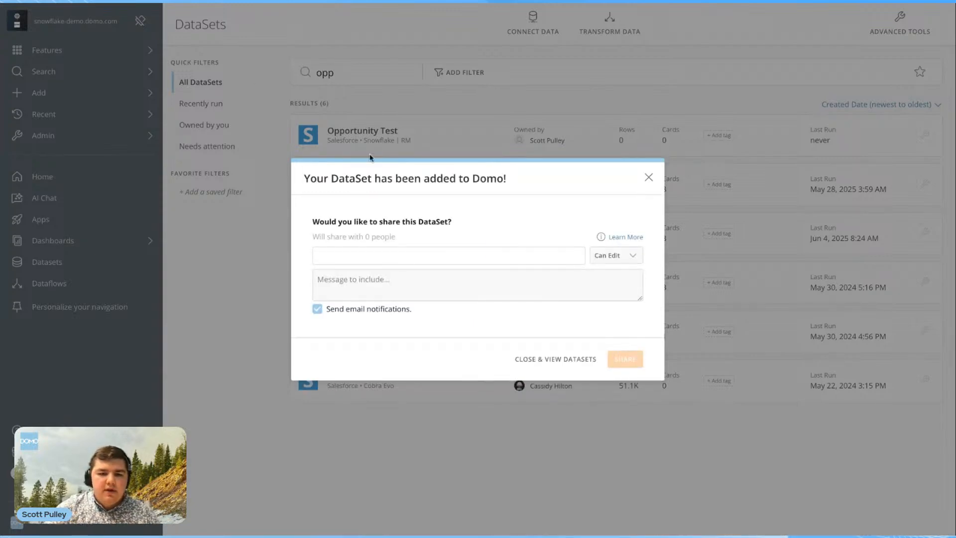
pyautogui.click(485, 252)
pyautogui.write('s')
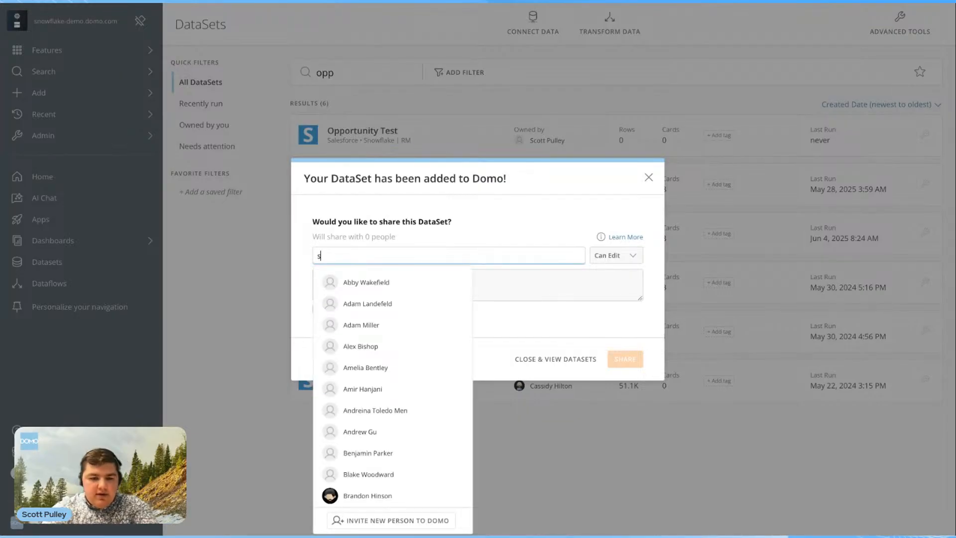
pyautogui.write('cot')
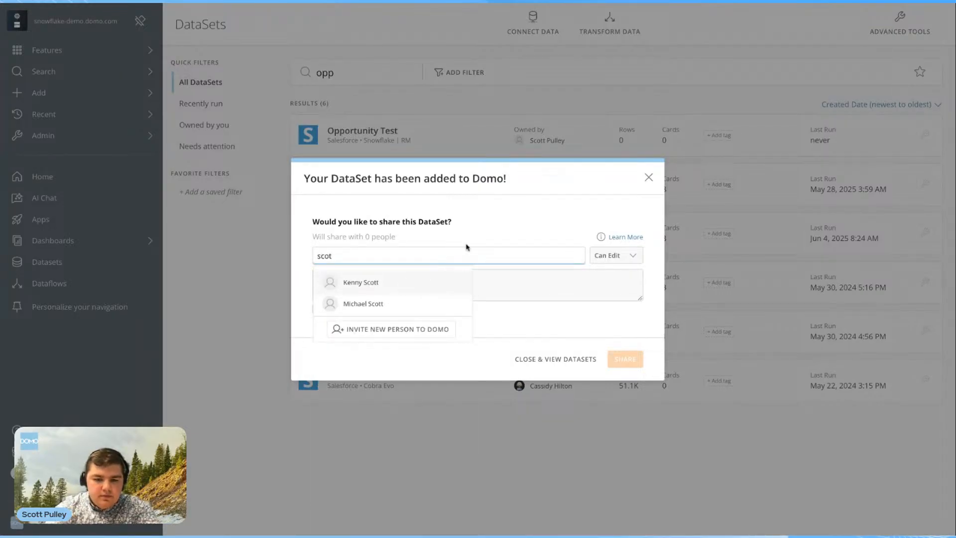
pyautogui.click(498, 241)
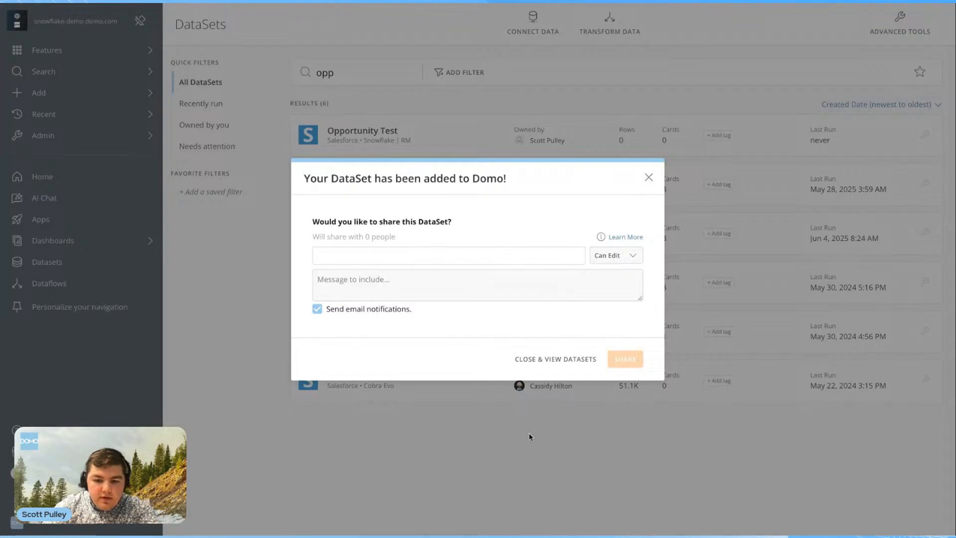
# - Skip sharing the new dataset and clear the "opp" search so the list shows all datasets
pyautogui.click(573, 359)
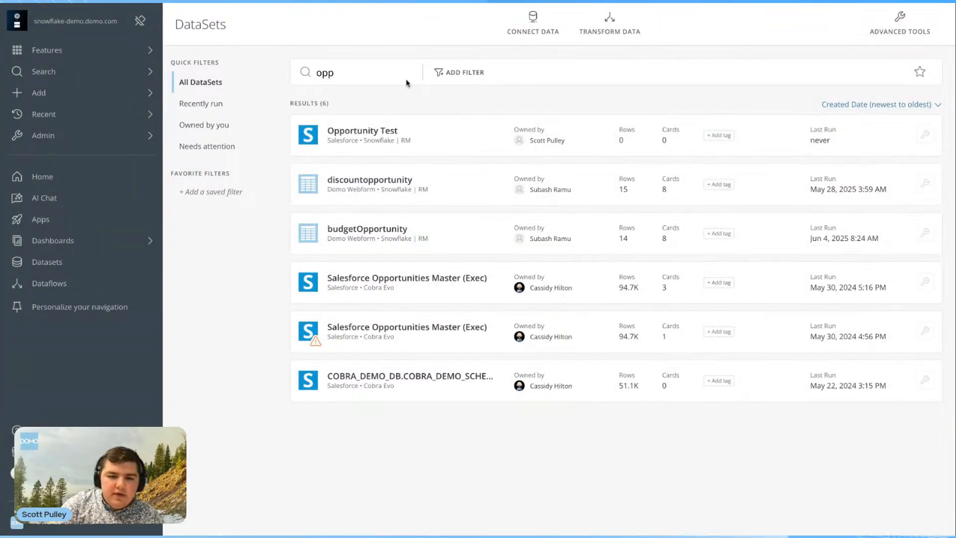
pyautogui.doubleClick(368, 73)
pyautogui.press('BackSpace')
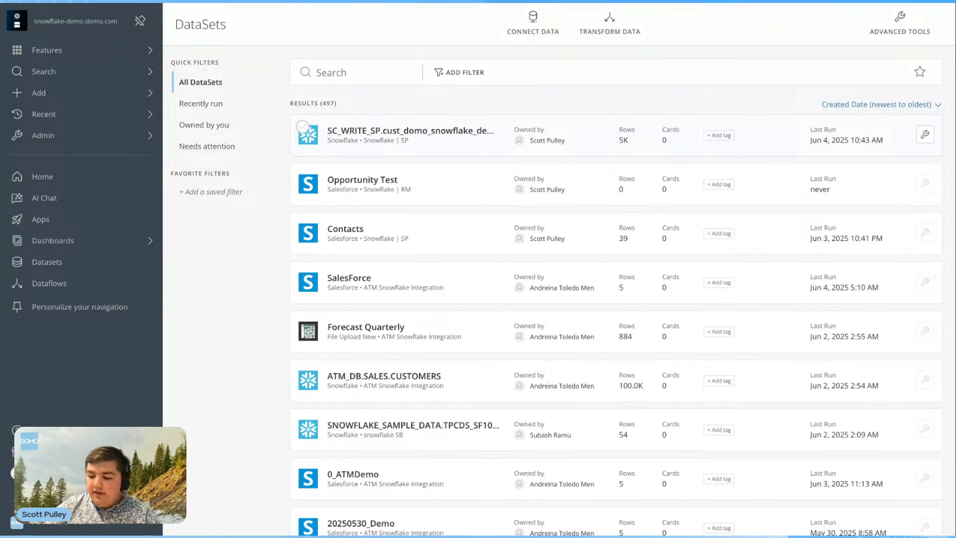
# - Start a new dataset with the Salesforce Advanced Connector and choose the existing corporate sales account as its credentials
pyautogui.click(533, 23)
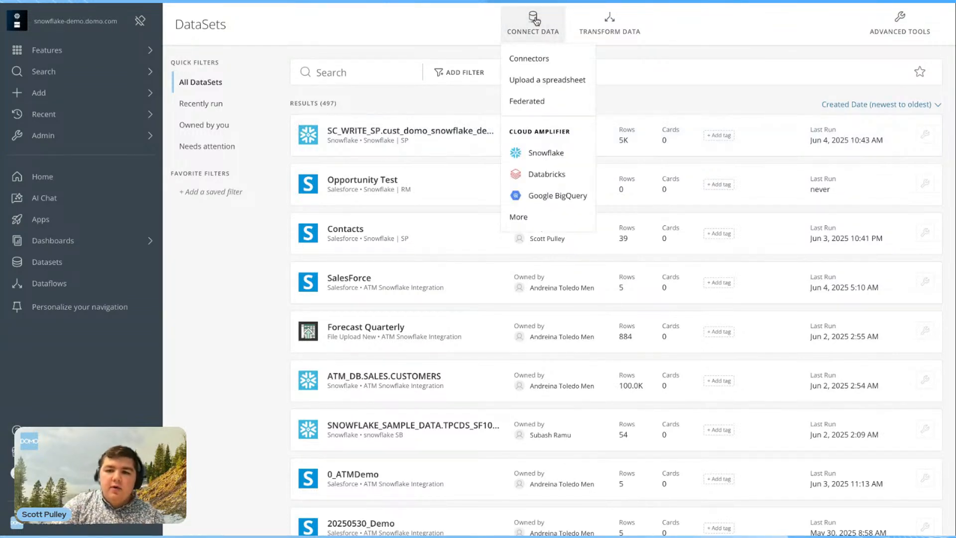
pyautogui.click(531, 65)
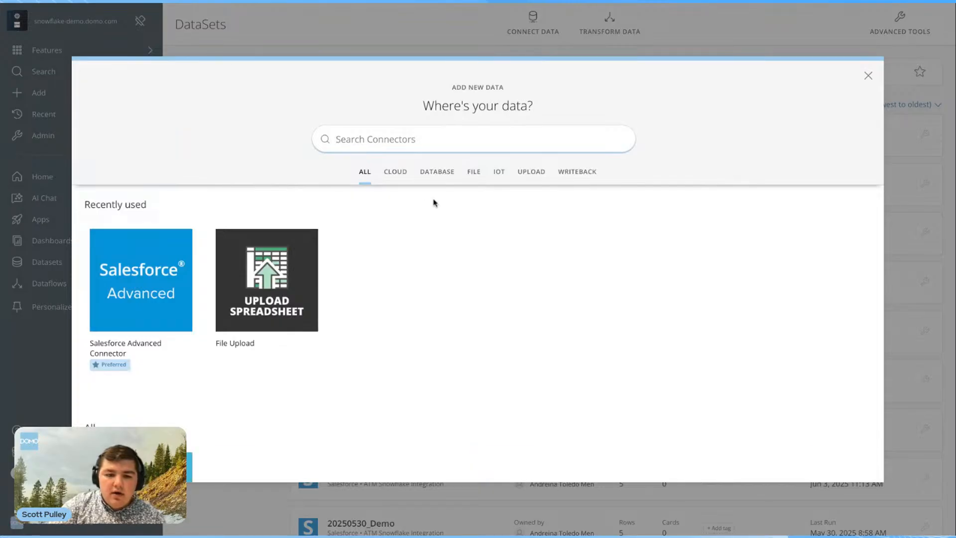
pyautogui.click(131, 271)
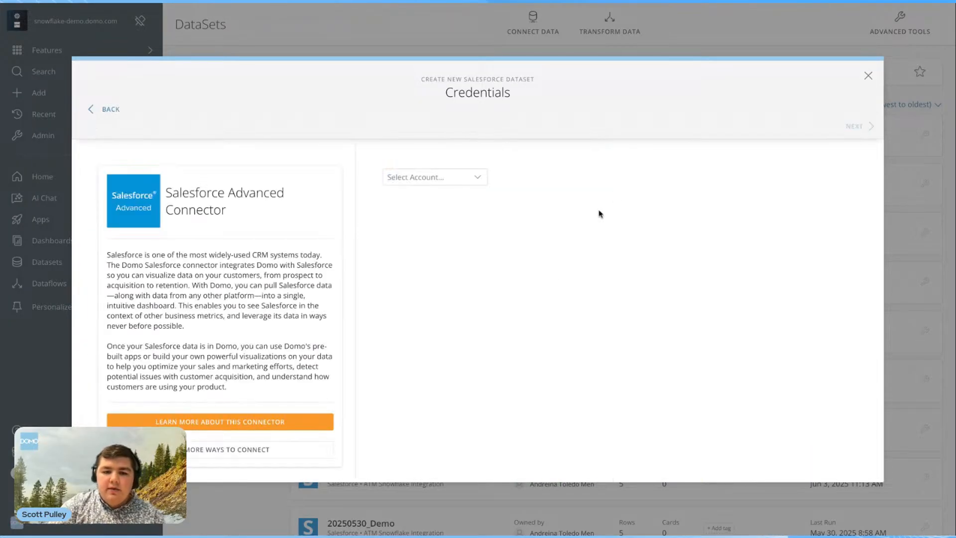
pyautogui.click(452, 181)
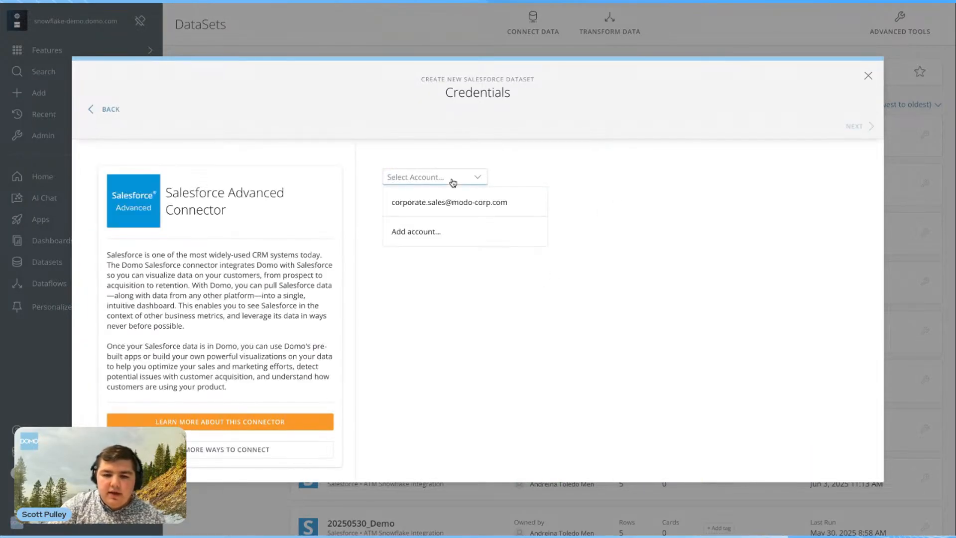
pyautogui.click(455, 206)
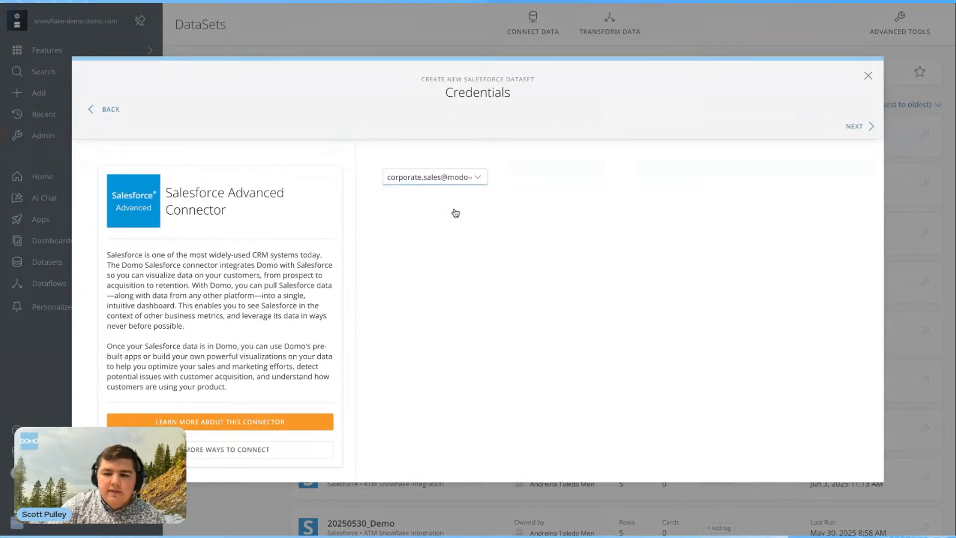
# - Accept the Salesforce credentials and choose to browse objects and fields, with Opportunity as the Salesforce object
pyautogui.click(861, 127)
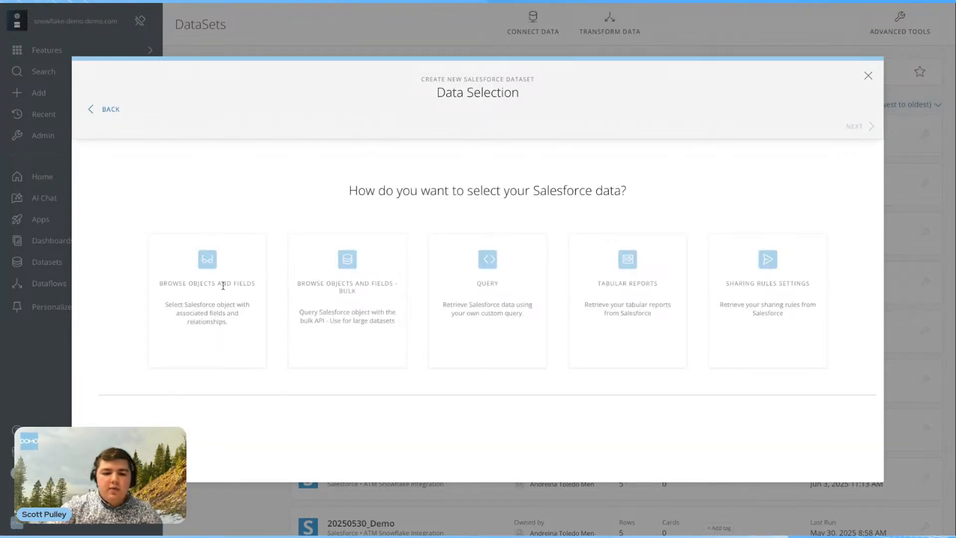
pyautogui.click(213, 301)
pyautogui.scroll(-2, 272, 392)
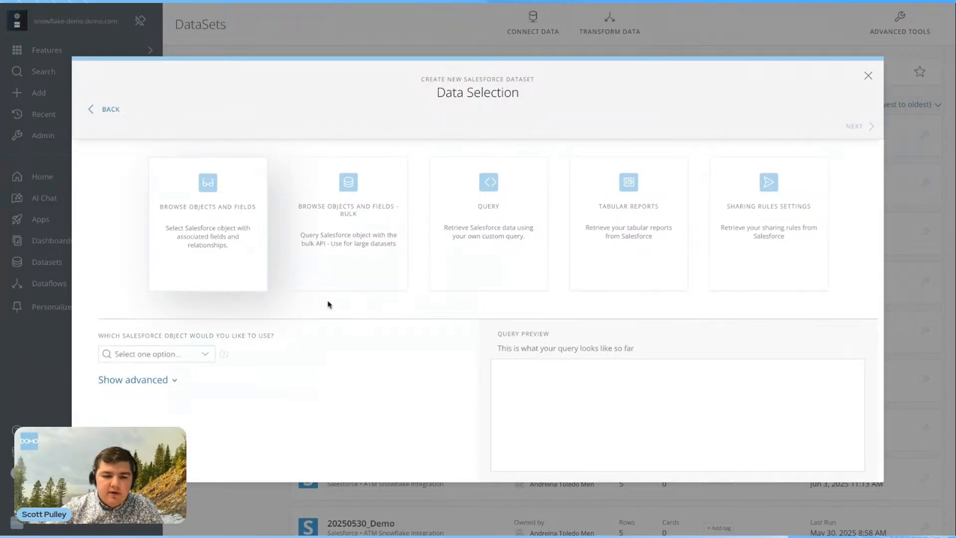
pyautogui.click(180, 354)
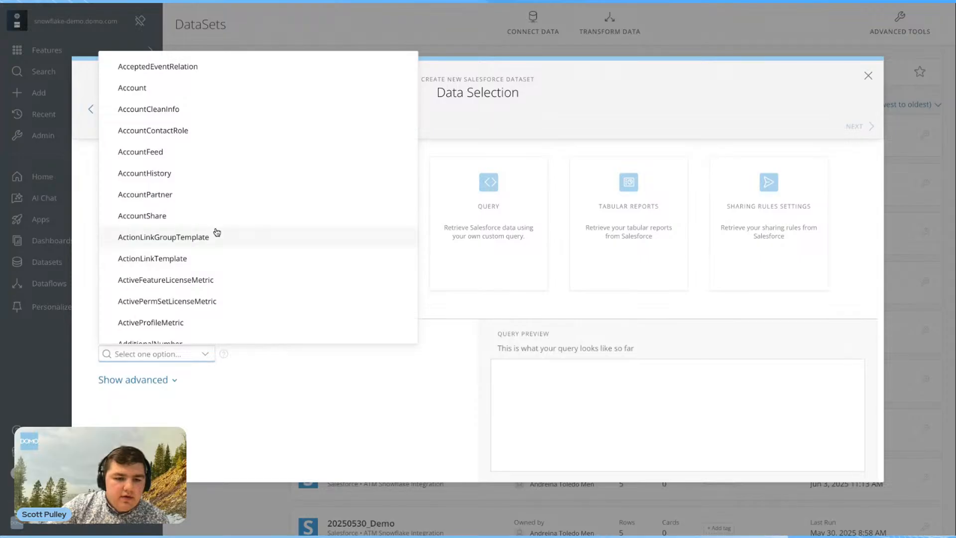
pyautogui.scroll(-1, 217, 232)
pyautogui.scroll(-3, 217, 232)
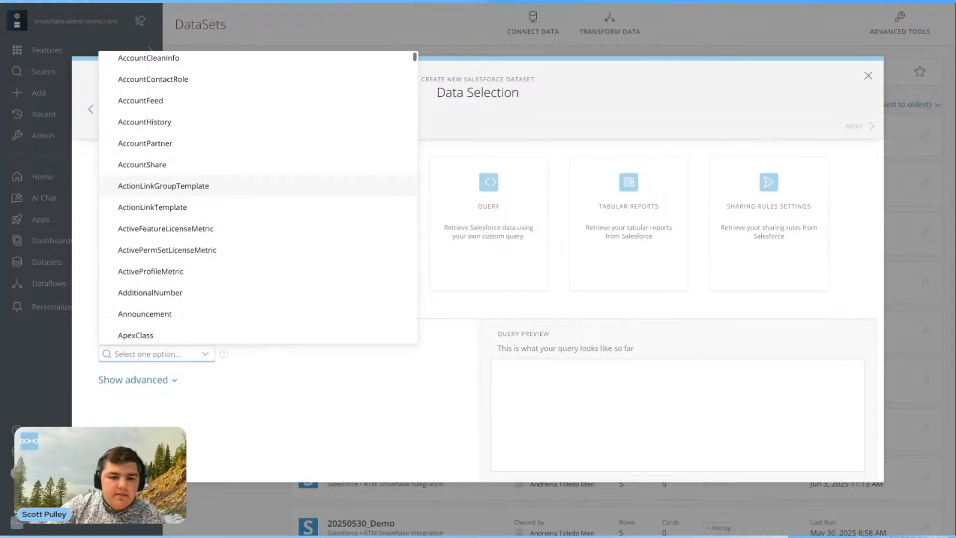
pyautogui.write('opp')
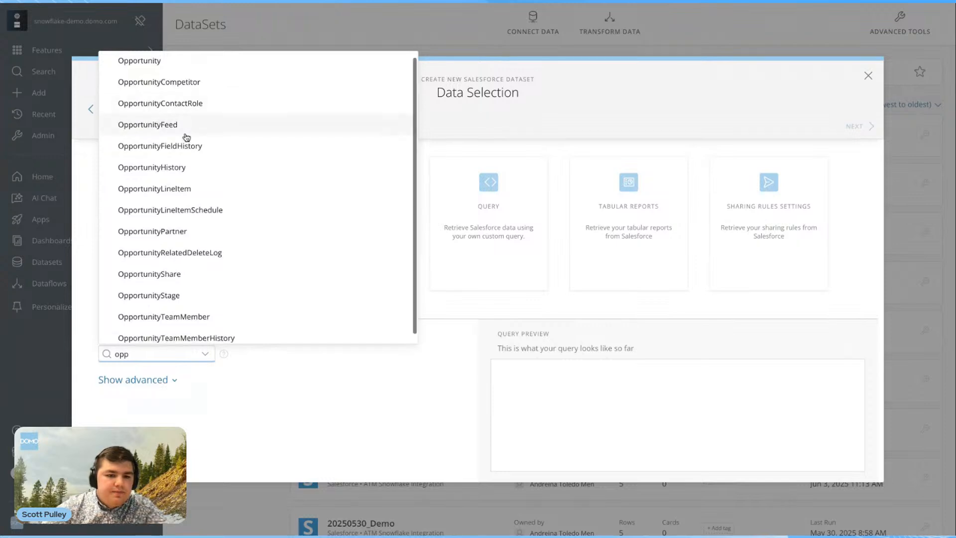
pyautogui.scroll(1, 186, 129)
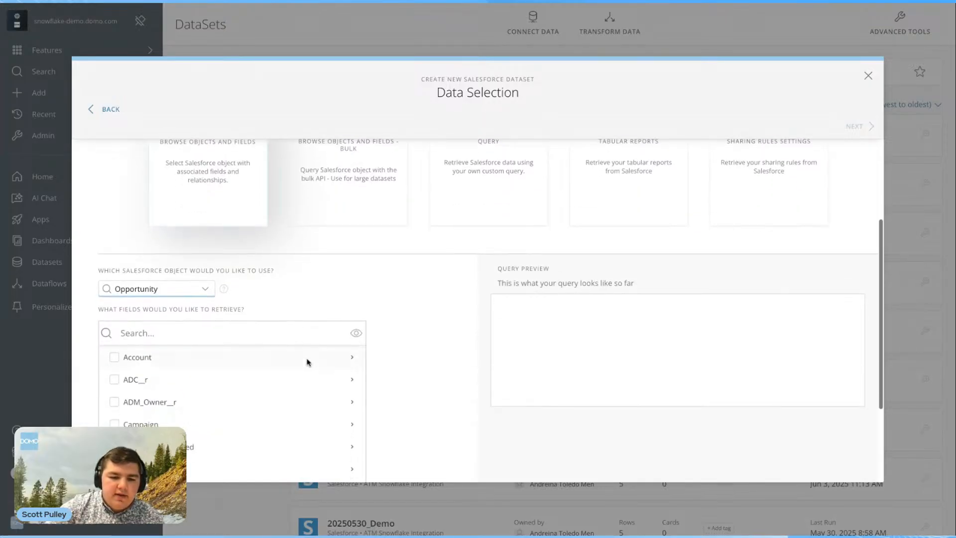
pyautogui.scroll(-3, 405, 363)
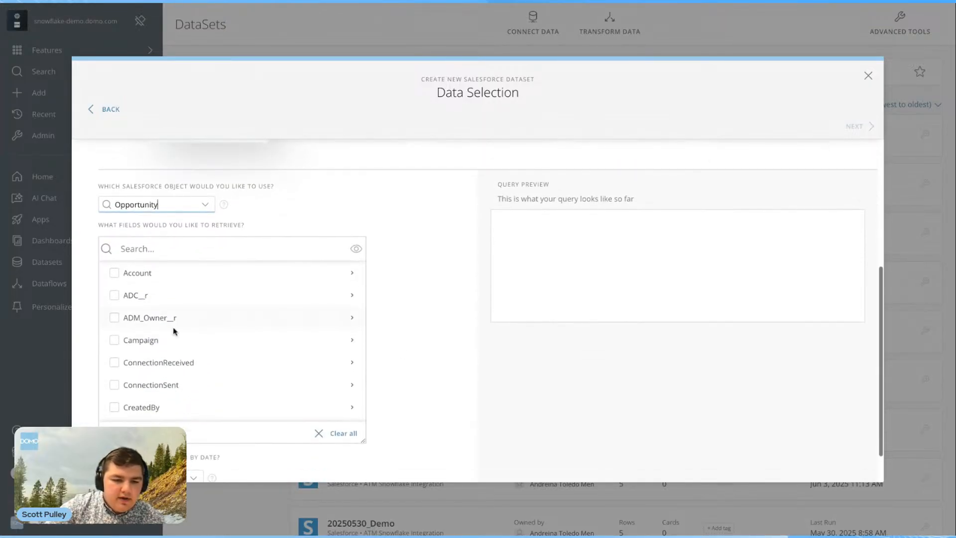
# - Filter the retrievable fields by "oppo" and select Opportunity ID under the Opportunity group
pyautogui.click(169, 250)
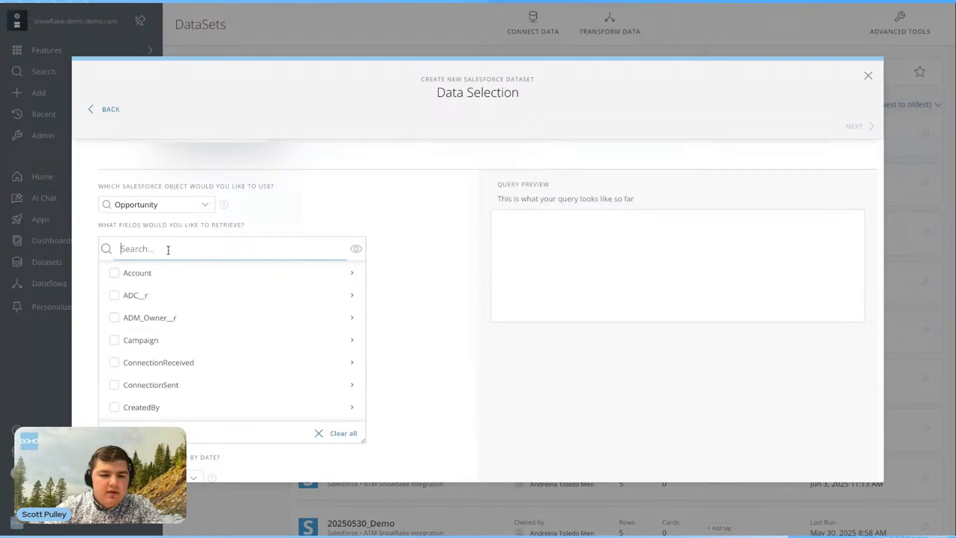
pyautogui.write('opp')
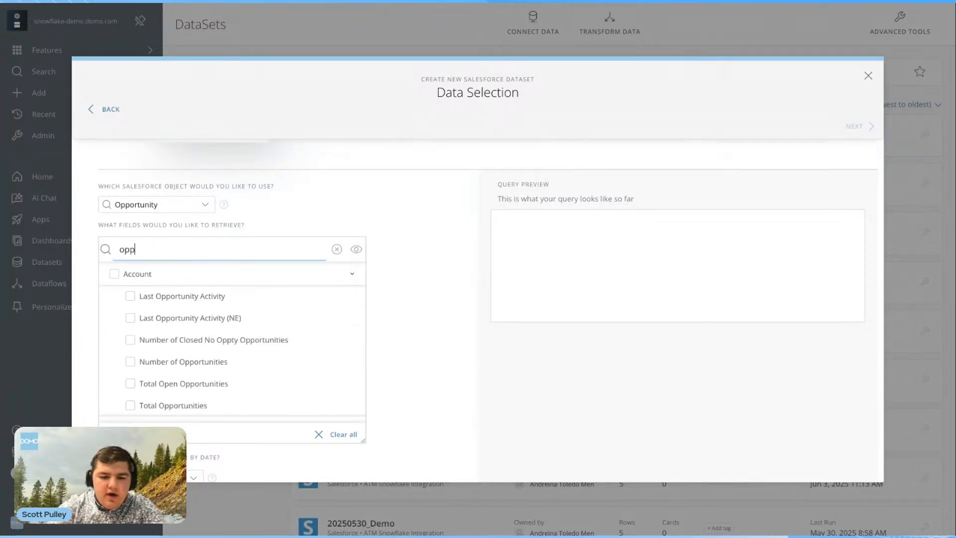
pyautogui.write('o')
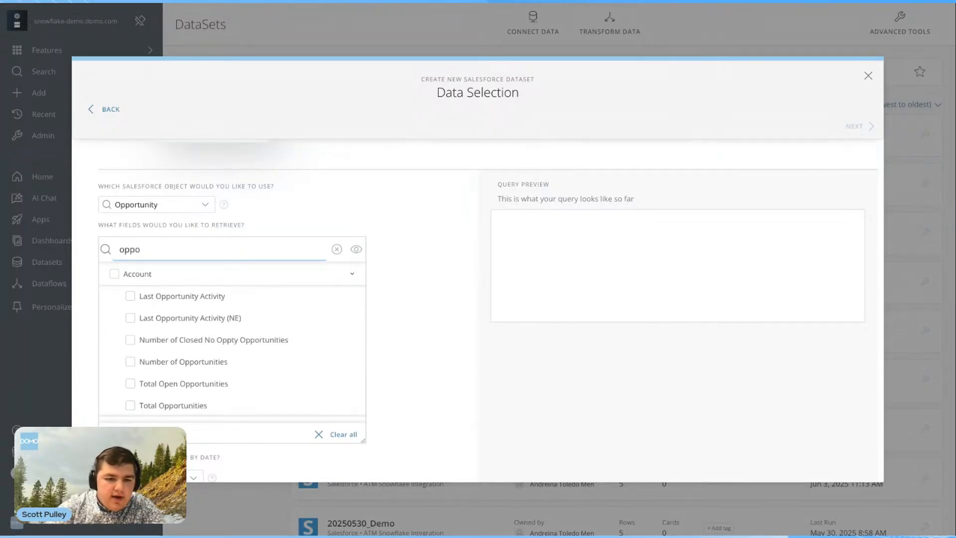
pyautogui.scroll(-5, 204, 300)
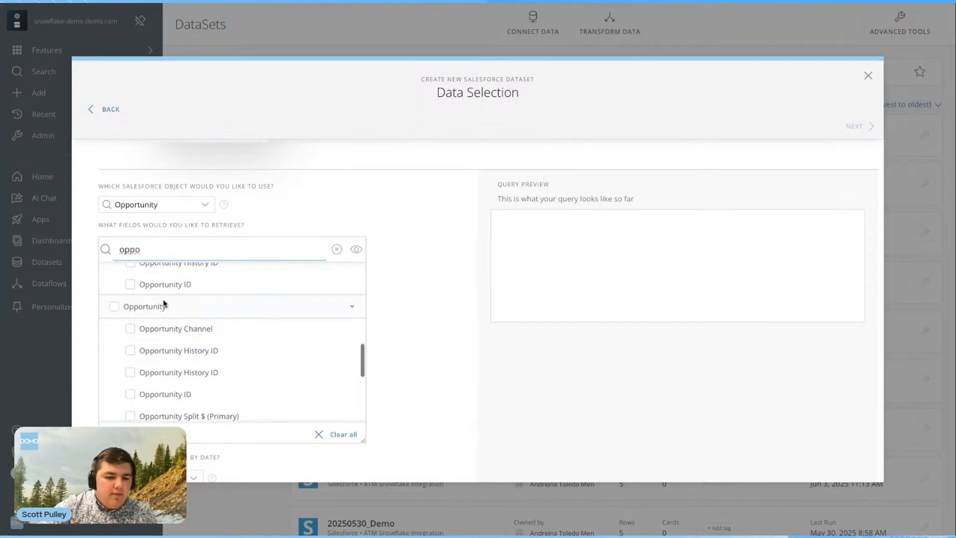
pyautogui.scroll(-2, 177, 341)
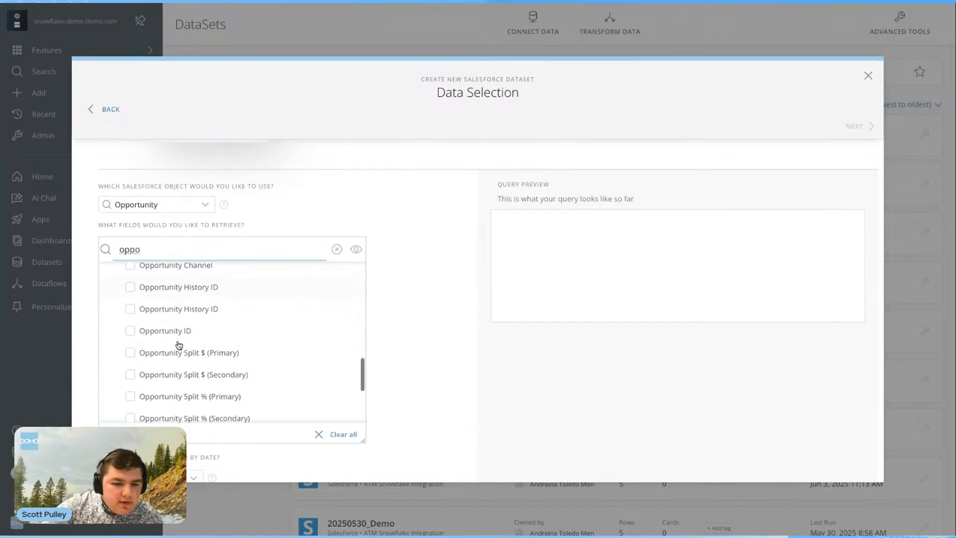
pyautogui.click(131, 331)
pyautogui.scroll(-3, 217, 345)
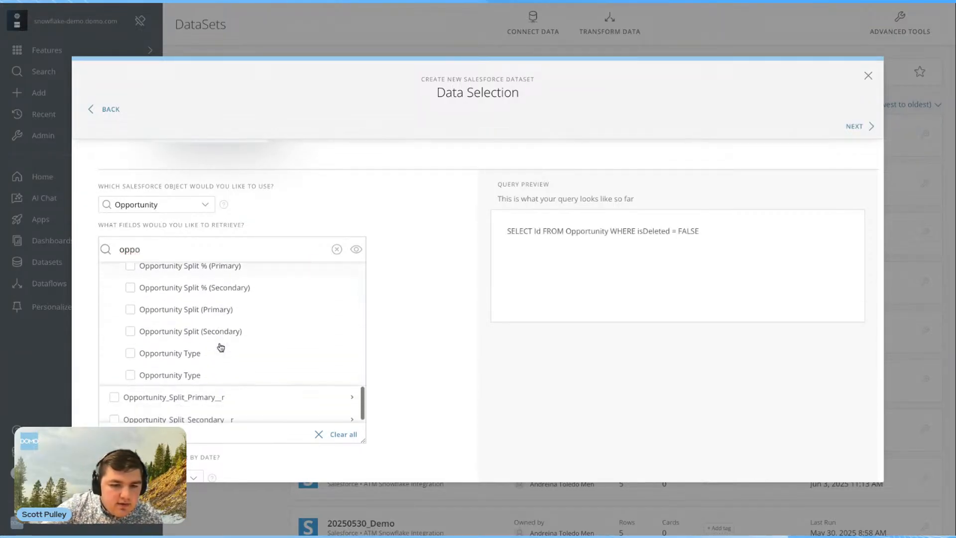
pyautogui.scroll(-1, 220, 347)
pyautogui.scroll(4, 178, 384)
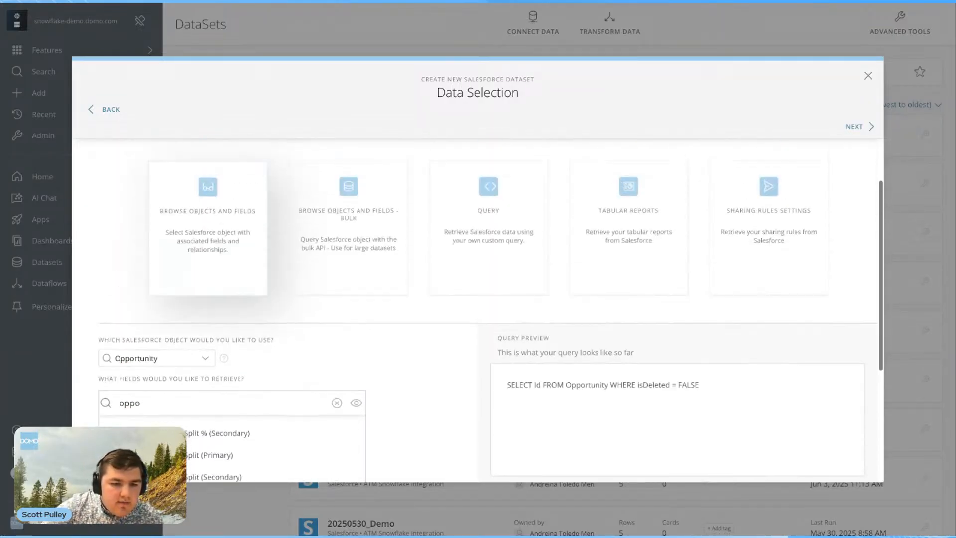
# - Filter the field list by "accou" instead and select Account ID under Opportunity_Split_Primary__r
pyautogui.click(172, 385)
pyautogui.hotkey('ctrl', 'a')
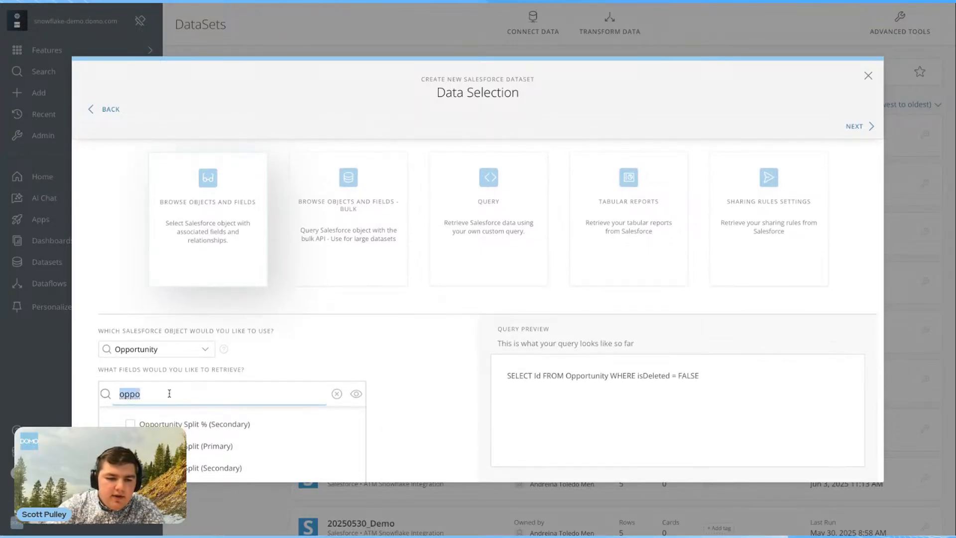
pyautogui.press('BackSpace')
pyautogui.write('accou')
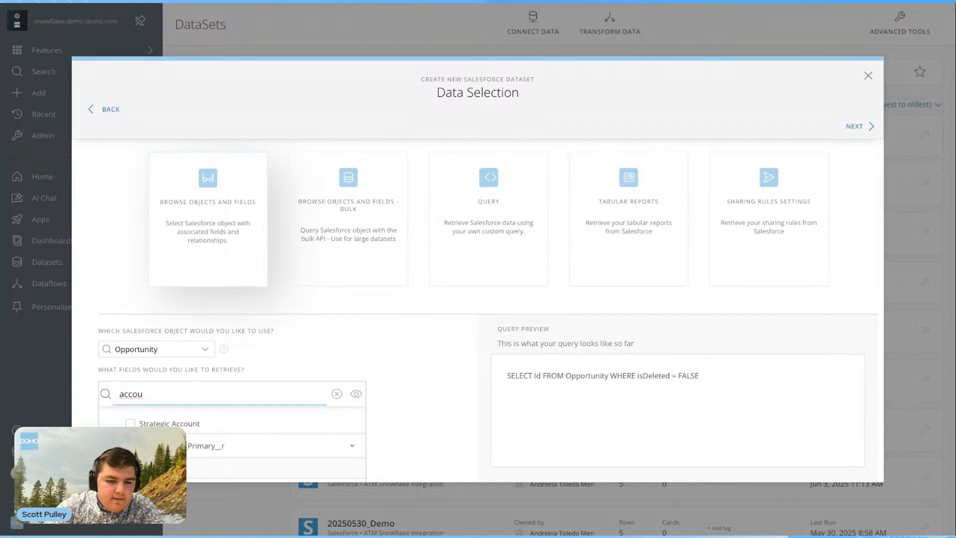
pyautogui.click(130, 468)
pyautogui.scroll(-3, 289, 442)
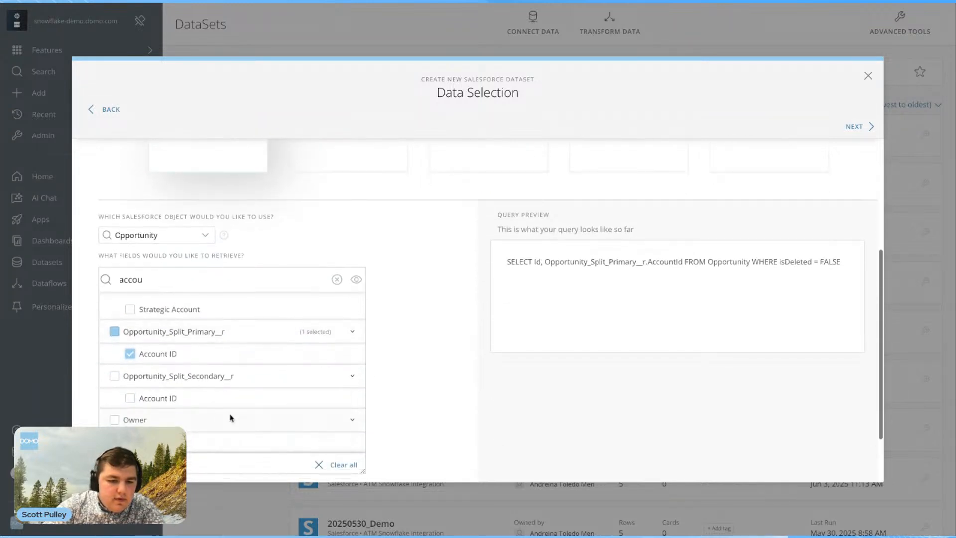
# - Add the Account ID and Account Owner fields from the Opportunity group to the query
pyautogui.scroll(2, 204, 395)
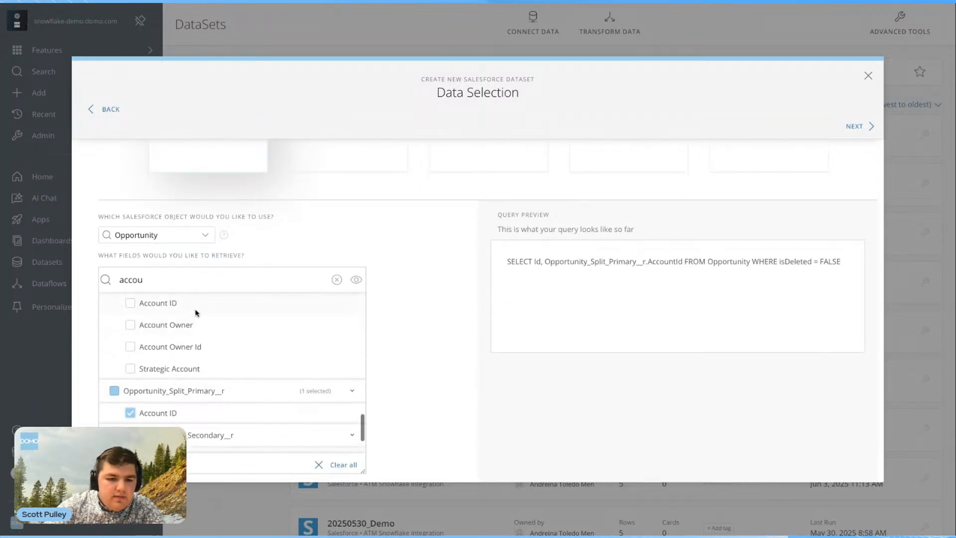
pyautogui.scroll(3, 194, 318)
pyautogui.click(131, 356)
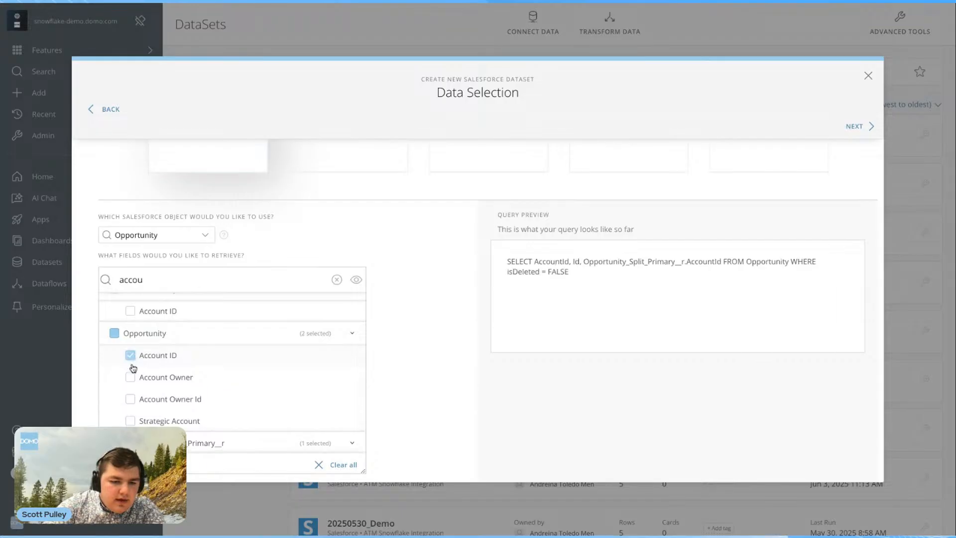
pyautogui.click(131, 377)
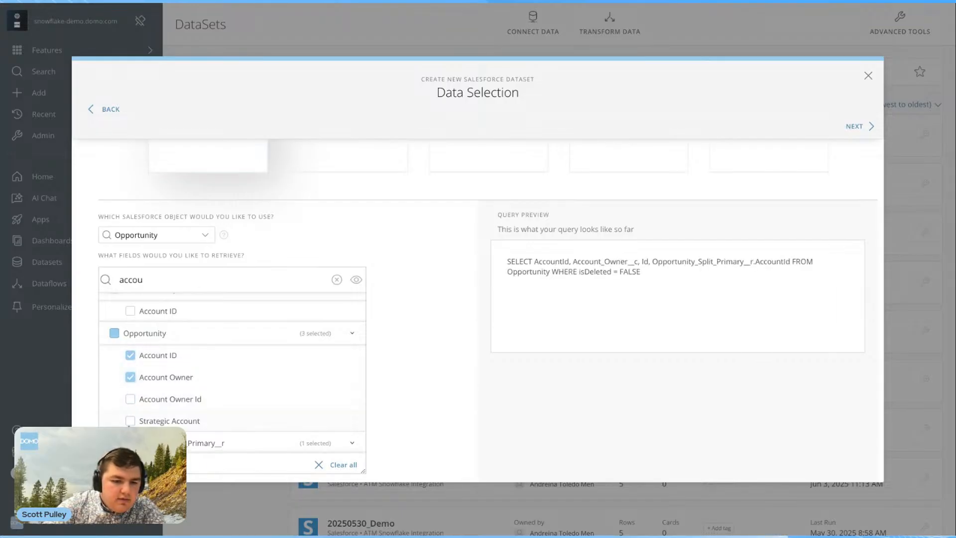
# - Clear every field selected under the Opportunity_Split_Primary__r group
pyautogui.click(114, 443)
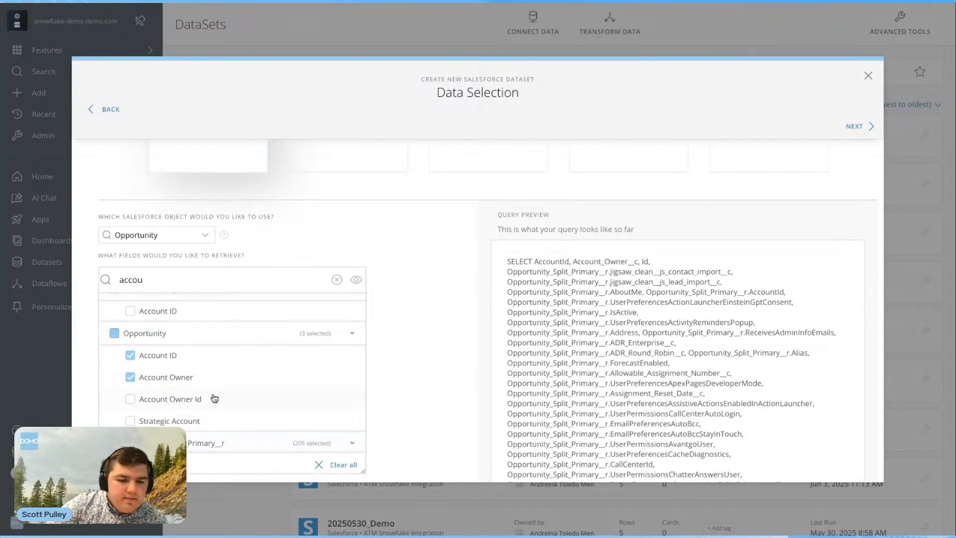
pyautogui.click(114, 443)
pyautogui.scroll(-3, 246, 439)
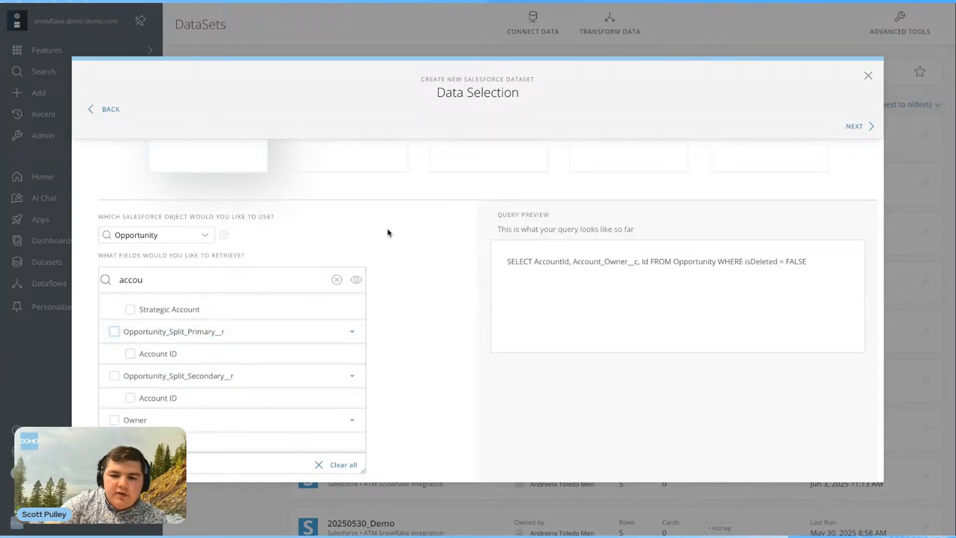
# - Accept the selected fields and the default update schedule, and set the dataset's cloud to Snowflake | SP
pyautogui.scroll(3, 390, 229)
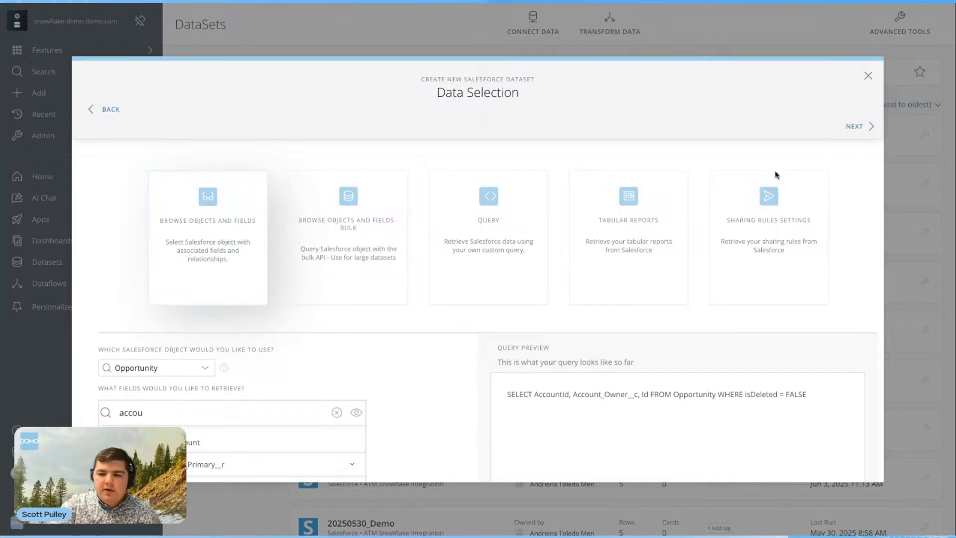
pyautogui.click(866, 128)
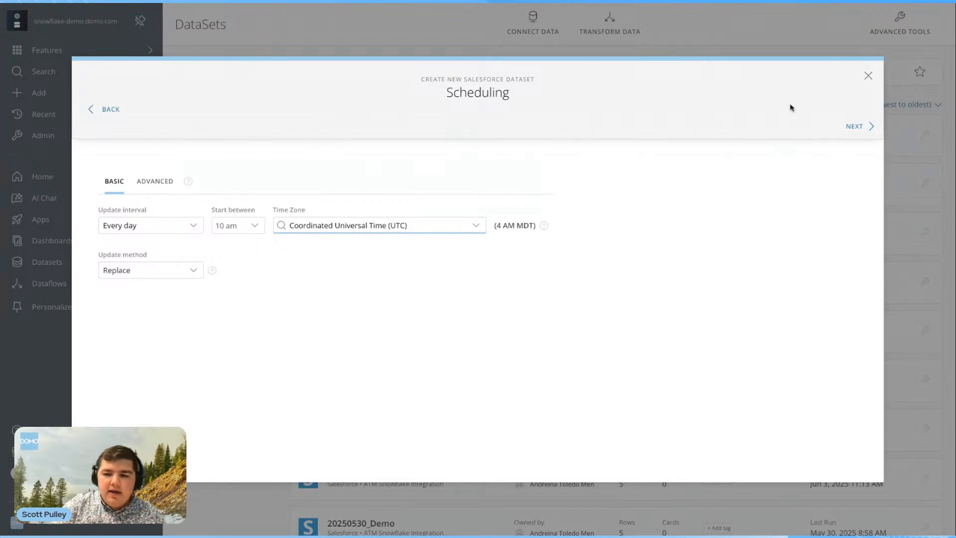
pyautogui.click(855, 127)
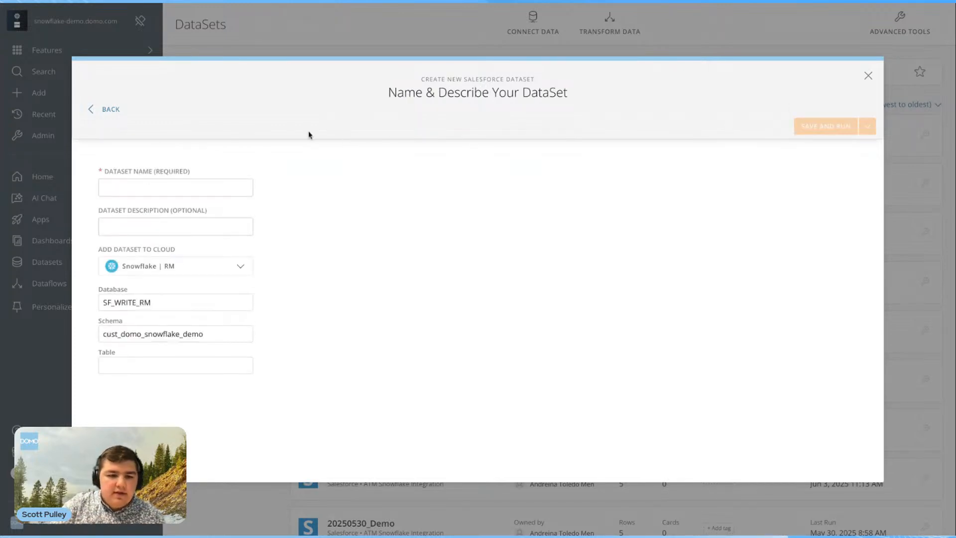
pyautogui.click(199, 270)
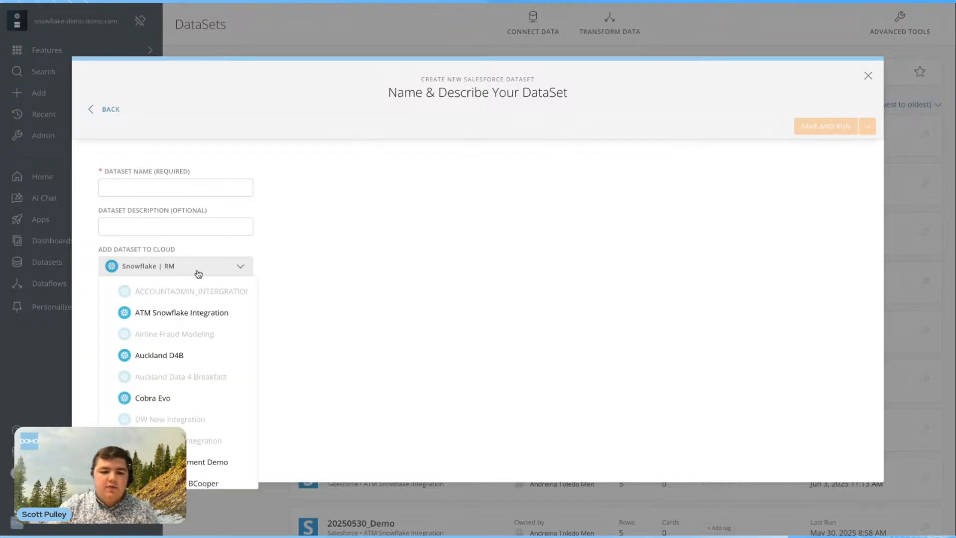
pyautogui.scroll(-2, 159, 397)
pyautogui.scroll(-3, 189, 400)
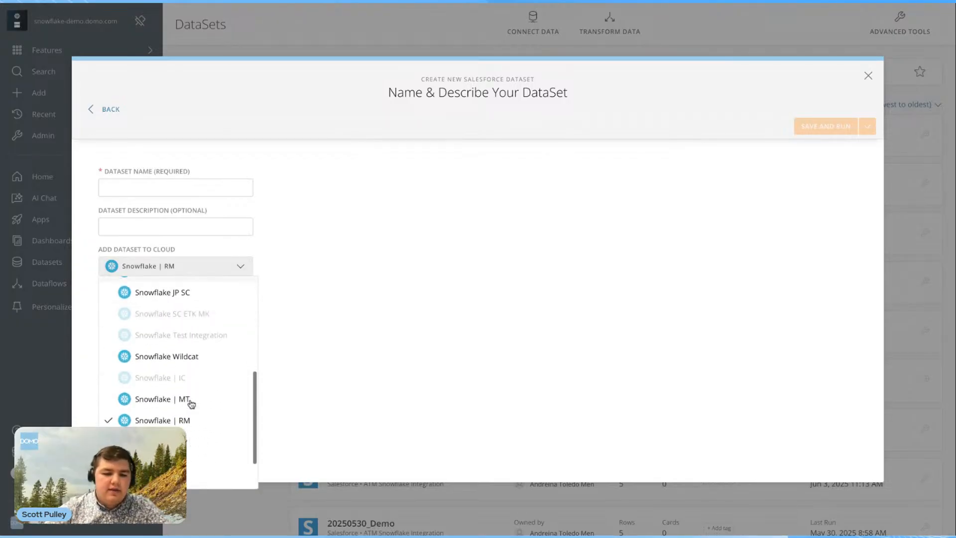
pyautogui.click(189, 441)
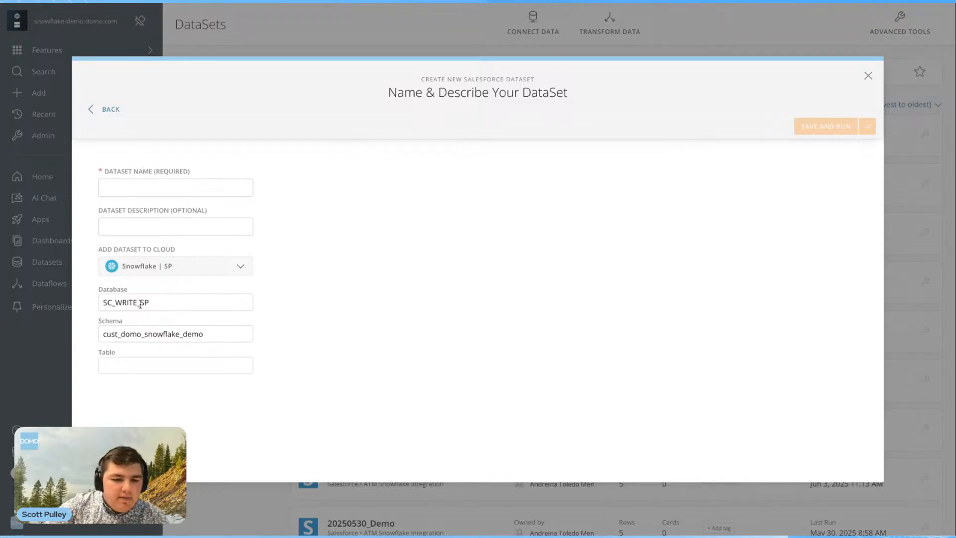
# - Save and run the dataset under the name "Livestream Opportunities" and return to the dataset list
pyautogui.click(156, 189)
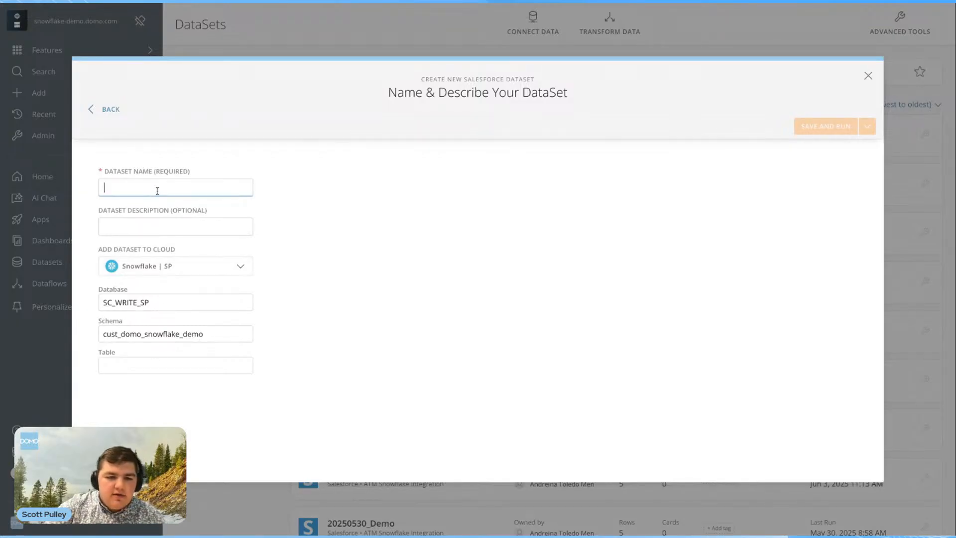
pyautogui.write('L')
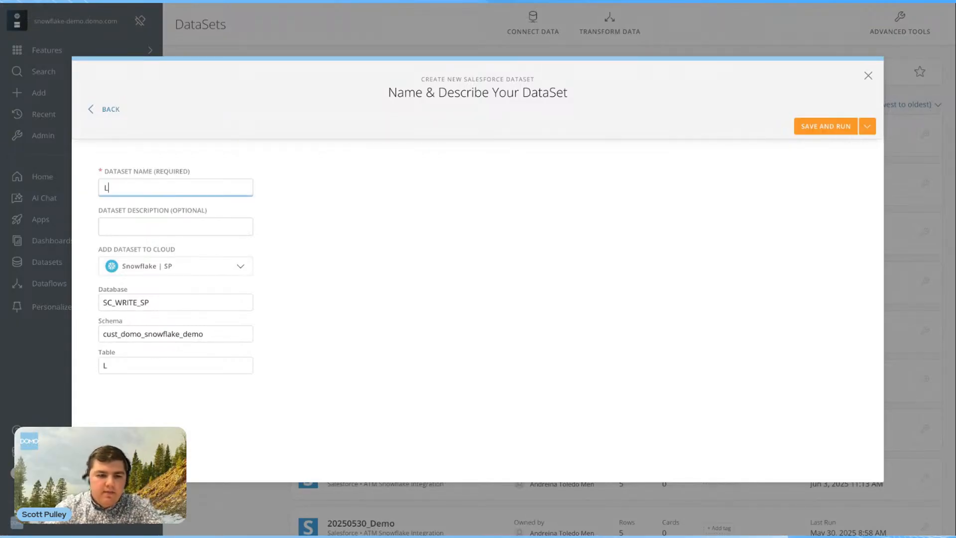
pyautogui.write('ivestream ')
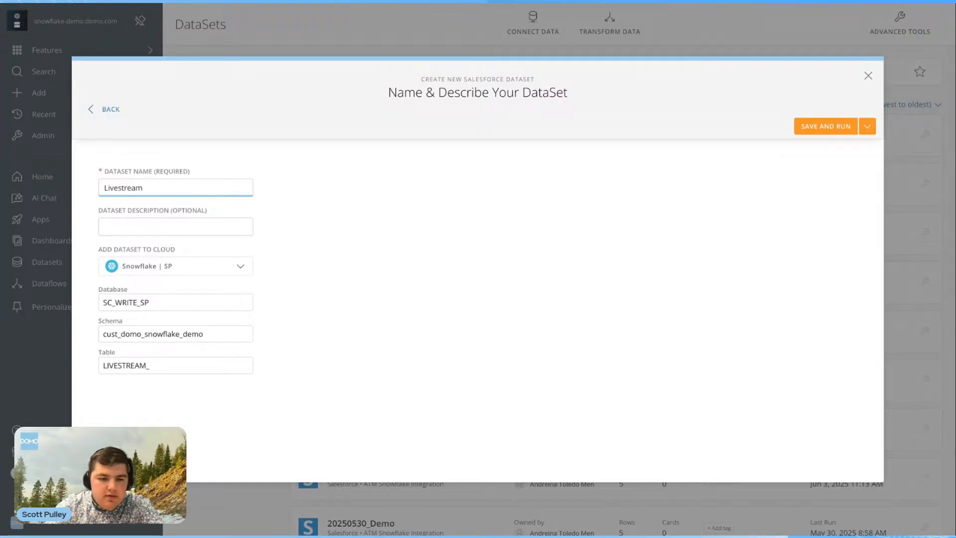
pyautogui.write('Opport')
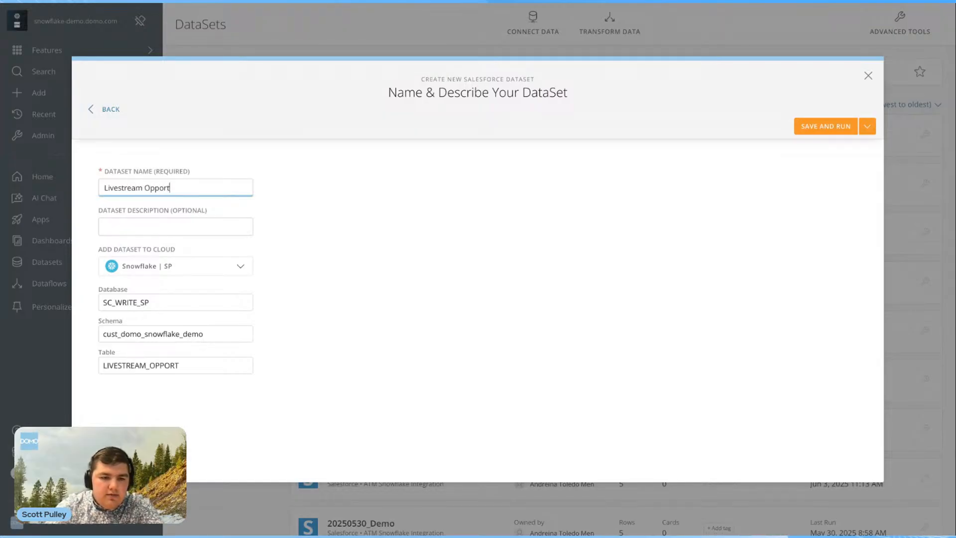
pyautogui.write('unities')
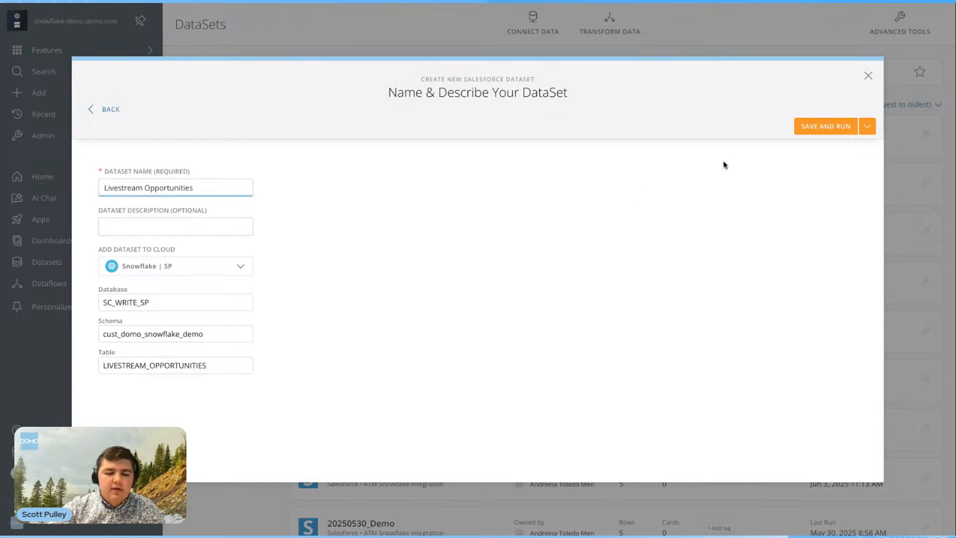
pyautogui.click(840, 128)
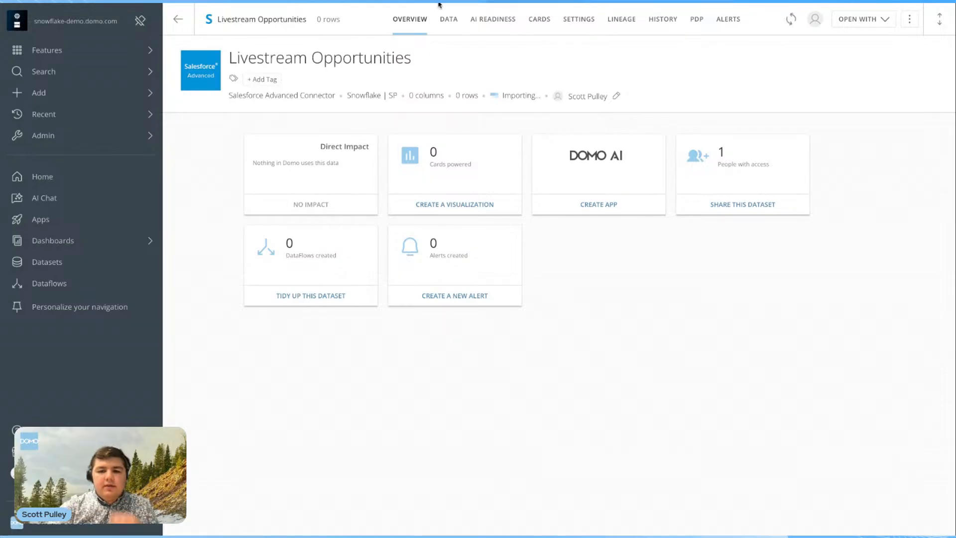
pyautogui.click(179, 20)
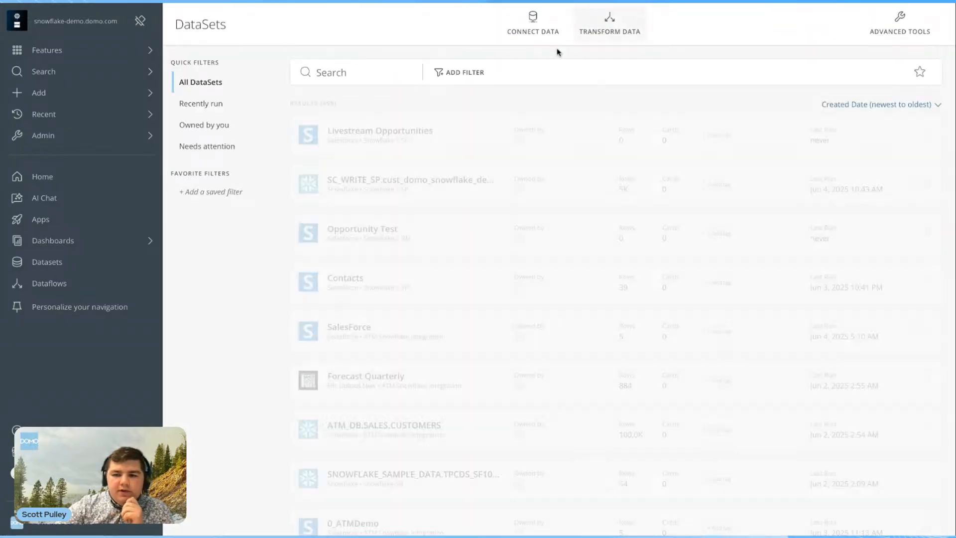
pyautogui.click(234, 2)
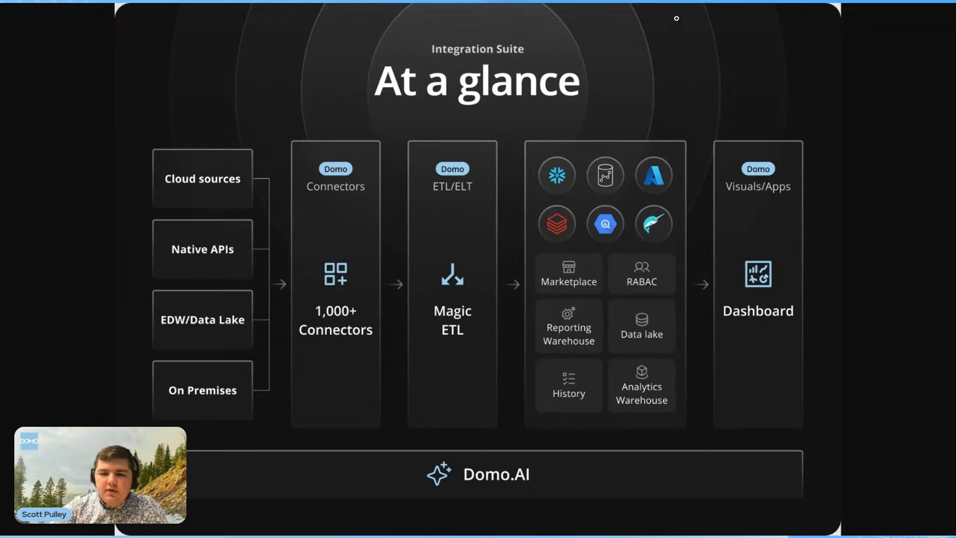
pyautogui.click(333, 3)
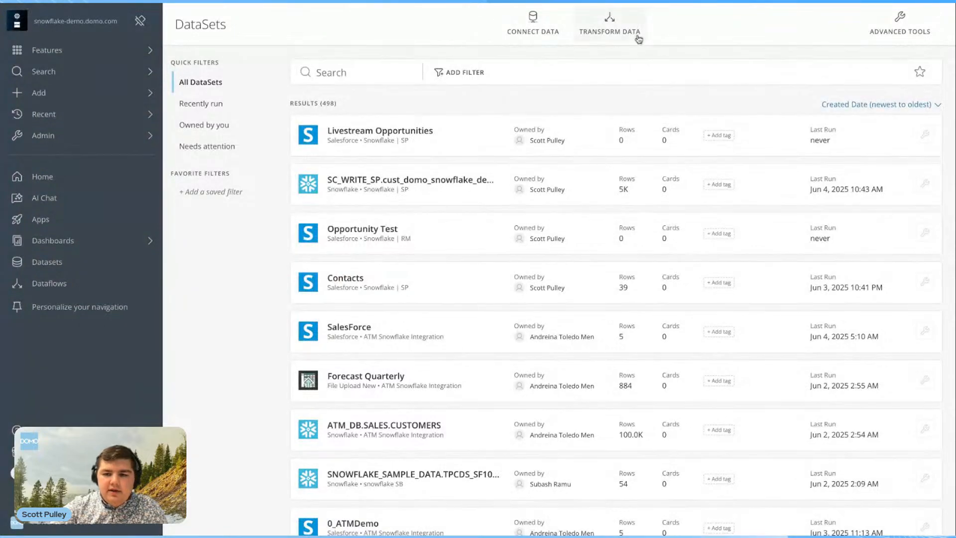
# - Create a new Magic ETL dataflow and set its compute cloud to Snowflake | SP
pyautogui.click(601, 25)
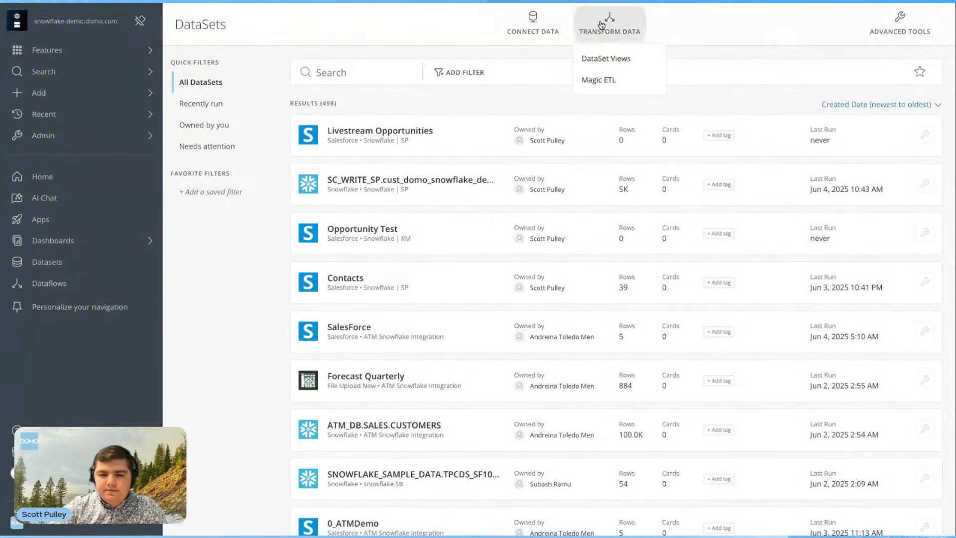
pyautogui.click(607, 80)
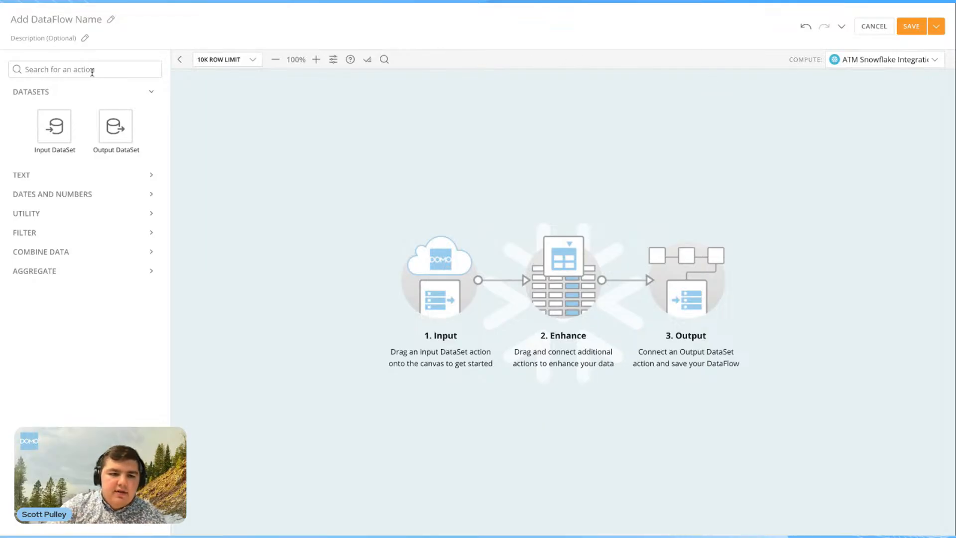
pyautogui.click(849, 68)
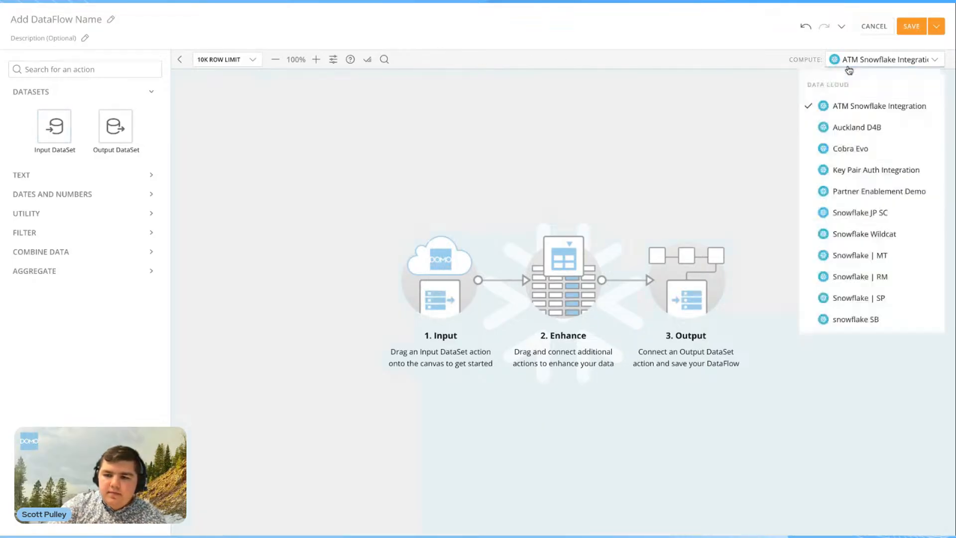
pyautogui.click(880, 152)
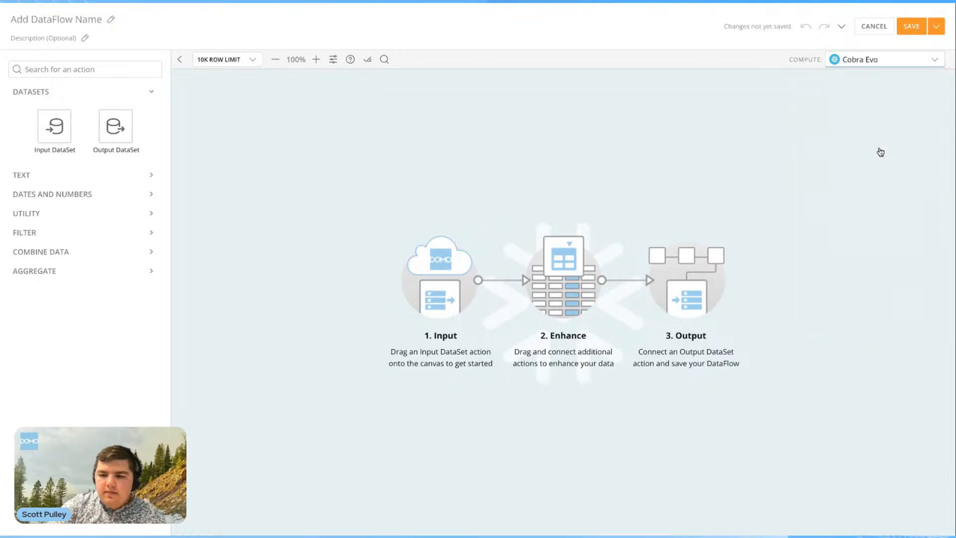
pyautogui.click(899, 60)
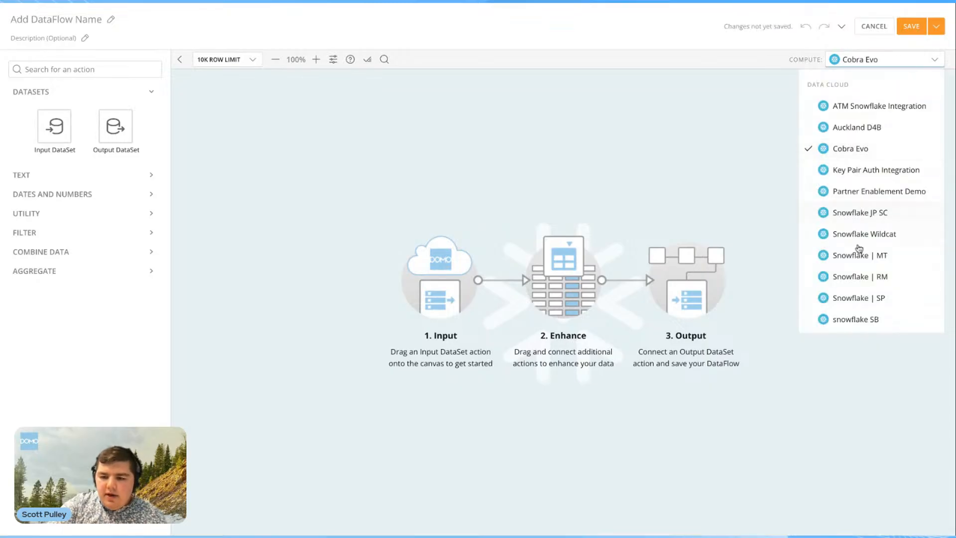
pyautogui.click(855, 298)
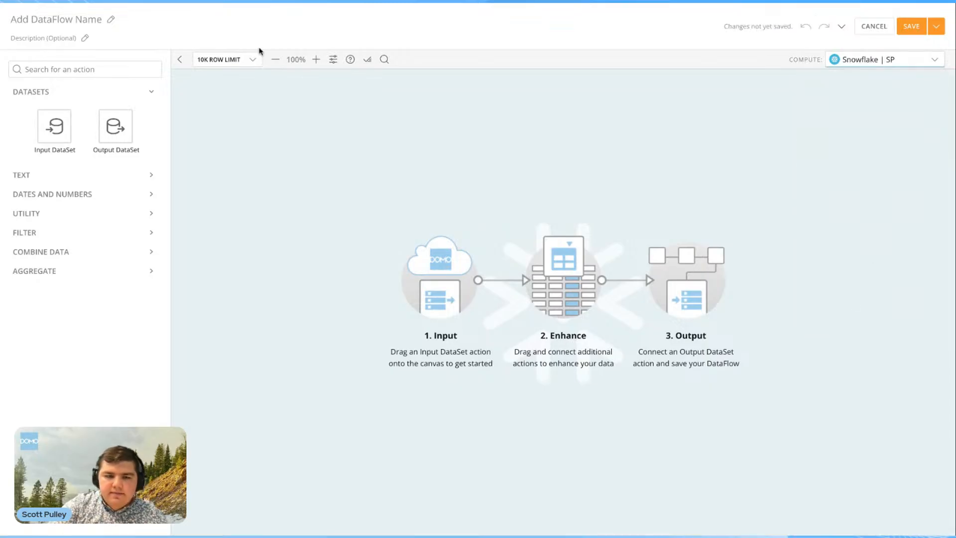
# - Add an input dataset to the canvas and choose Livestream Opportunities as its source
pyautogui.click(49, 133)
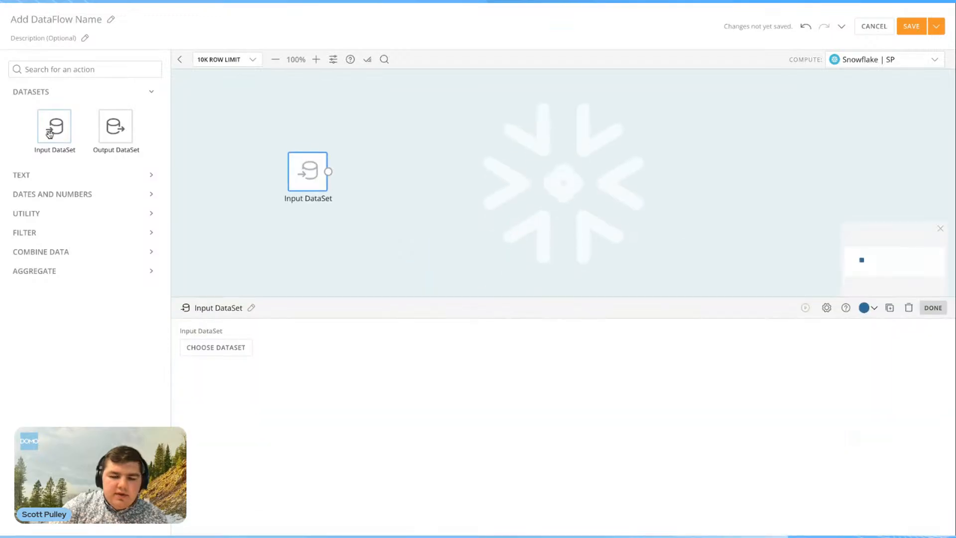
pyautogui.click(228, 343)
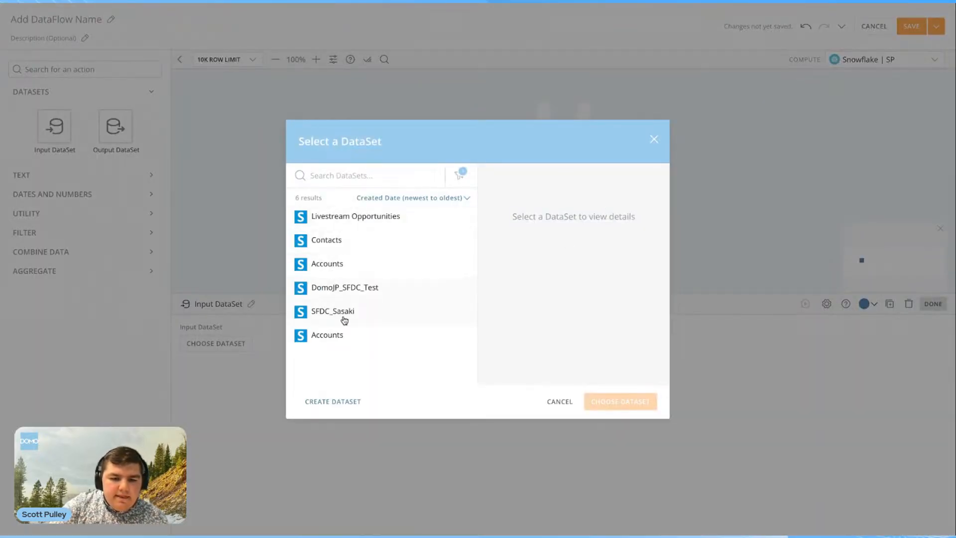
pyautogui.click(366, 211)
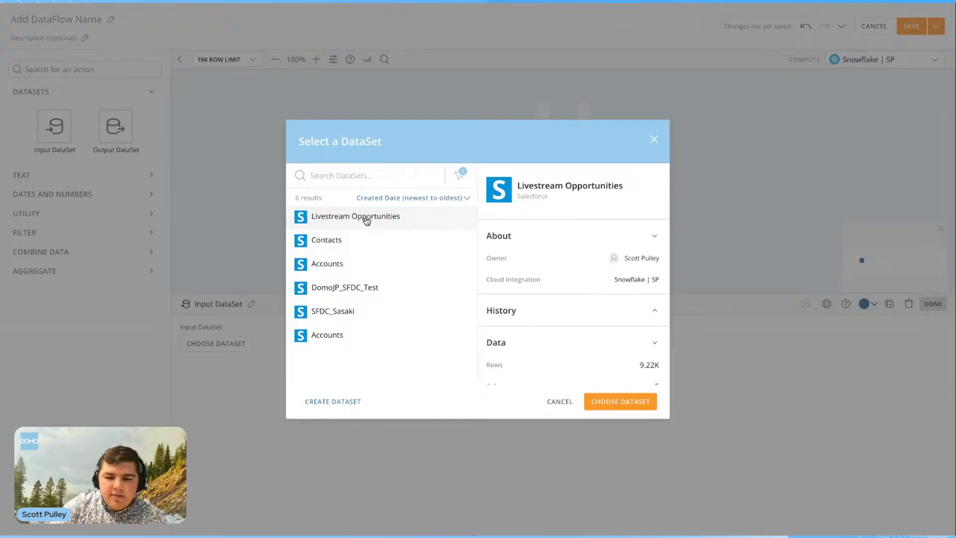
pyautogui.click(625, 404)
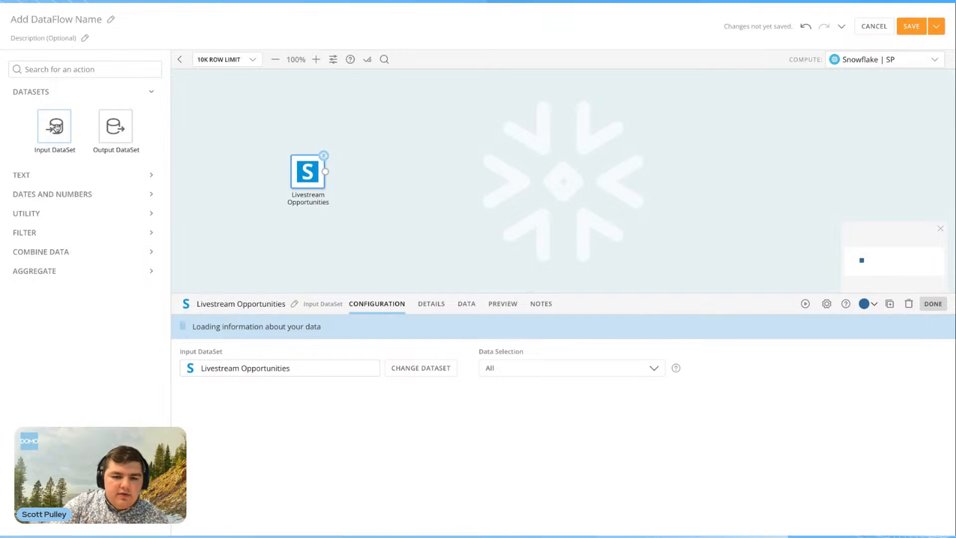
# - Add a second input dataset below Livestream Opportunities and choose Contacts as its source
pyautogui.moveTo(56, 127); pyautogui.dragTo(309, 239)
pyautogui.click(269, 286)
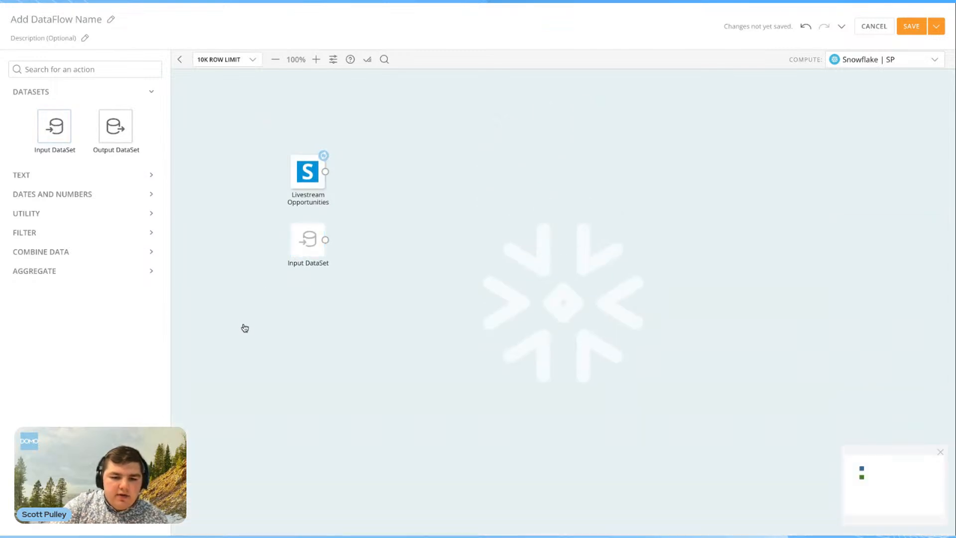
pyautogui.click(315, 240)
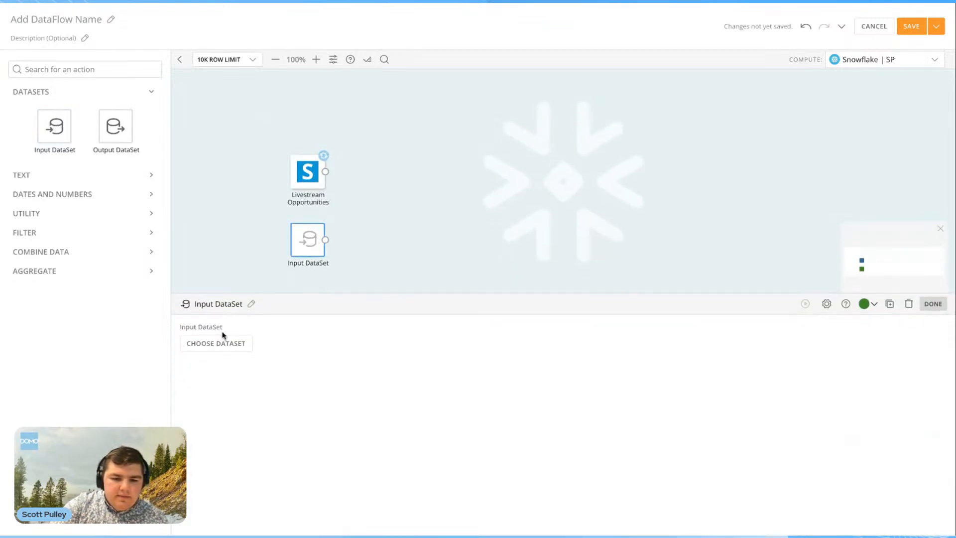
pyautogui.click(219, 343)
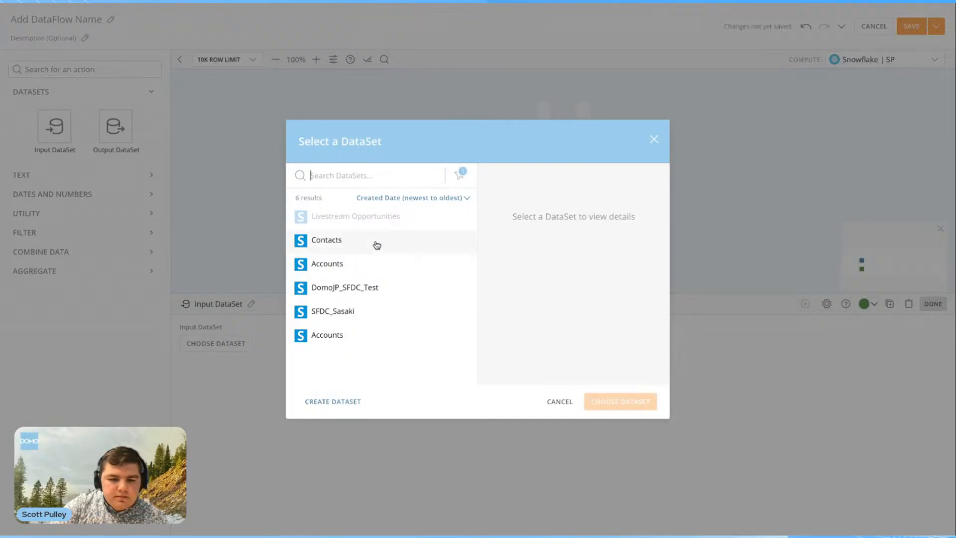
pyautogui.click(358, 244)
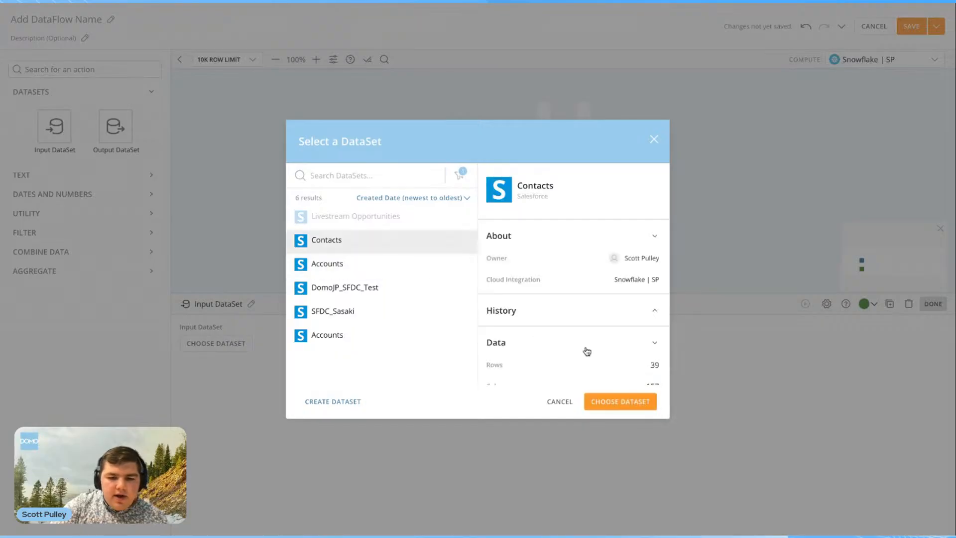
pyautogui.click(631, 402)
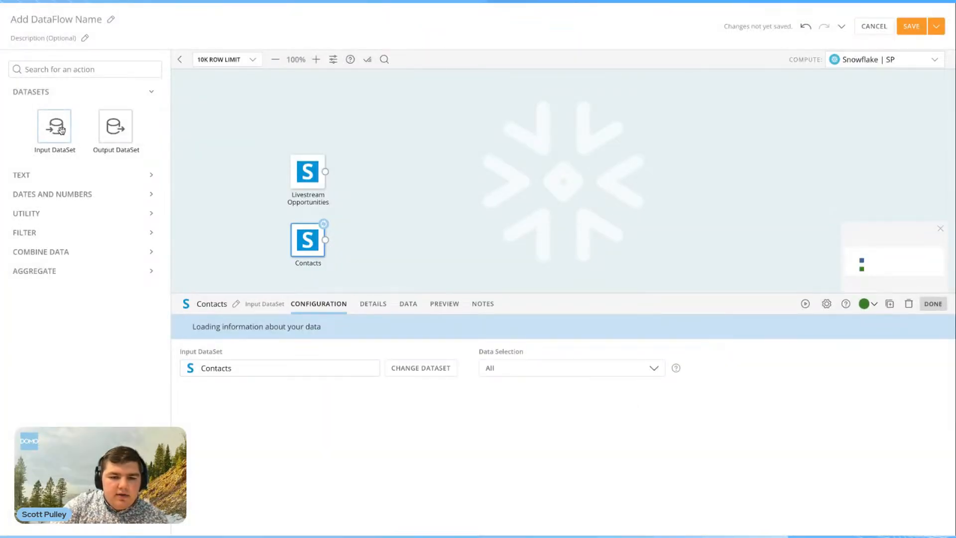
# - Add a third input dataset and choose the Accounts dataset stored in Snowflake | SP as its source
pyautogui.click(60, 130)
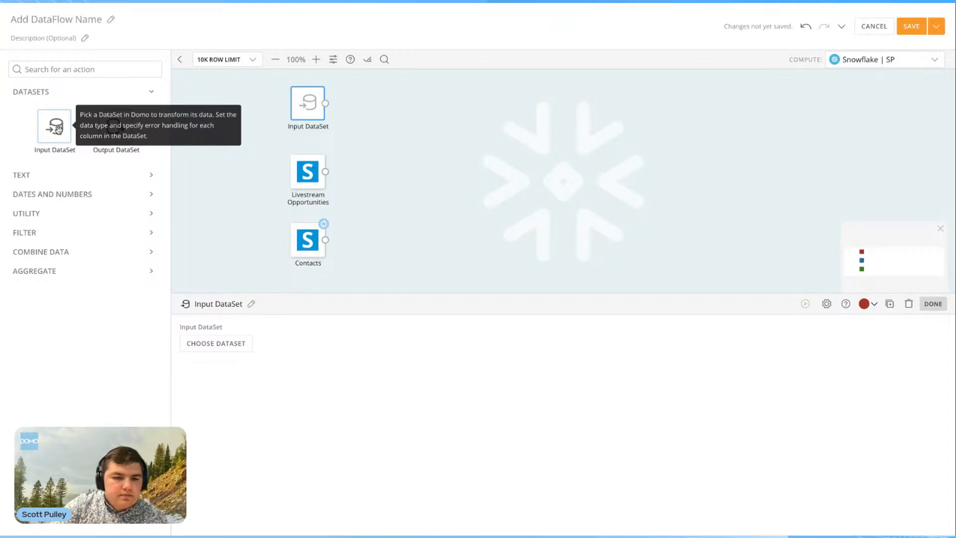
pyautogui.click(316, 103)
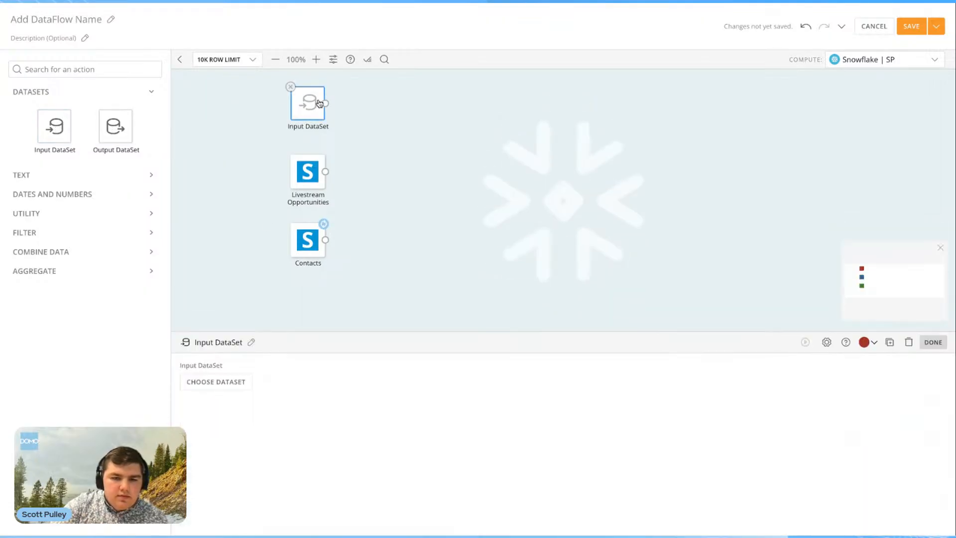
pyautogui.click(216, 343)
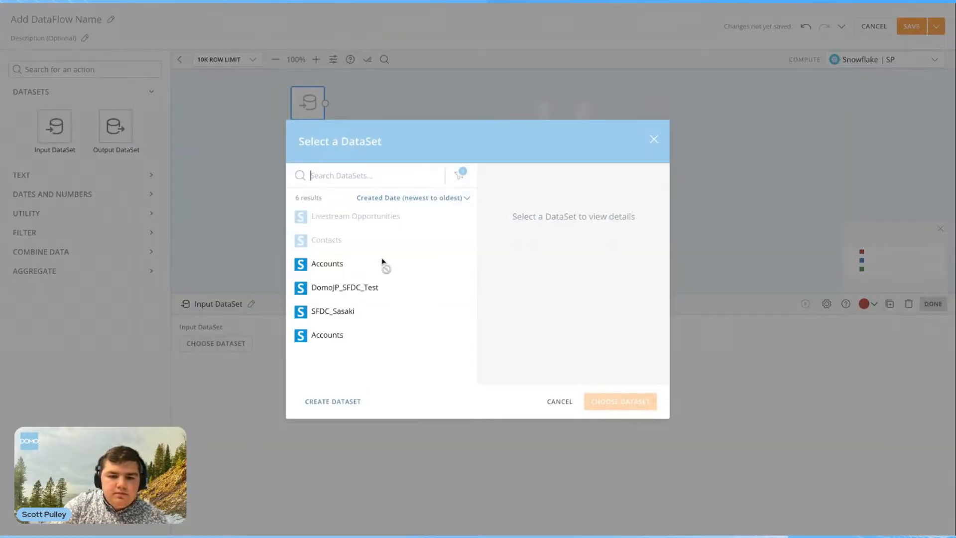
pyautogui.click(350, 268)
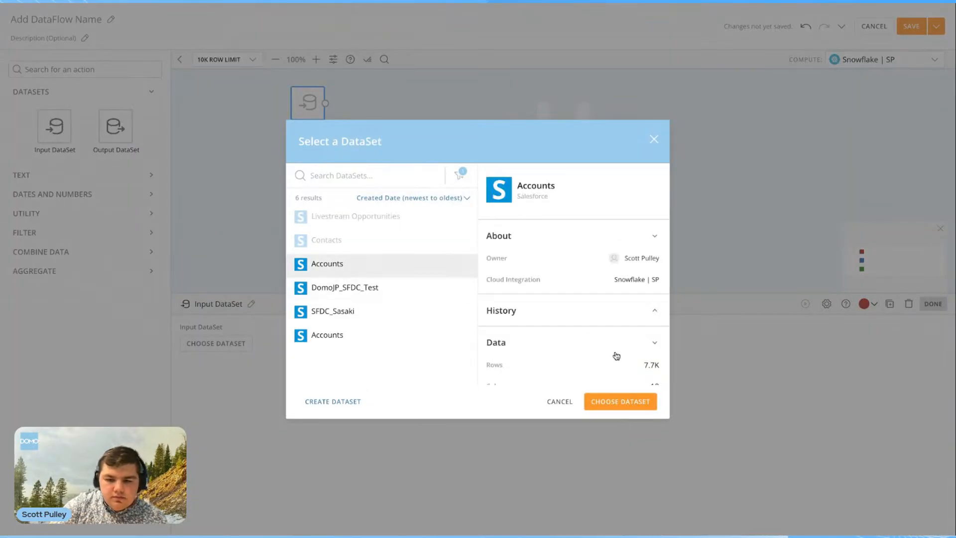
pyautogui.click(607, 406)
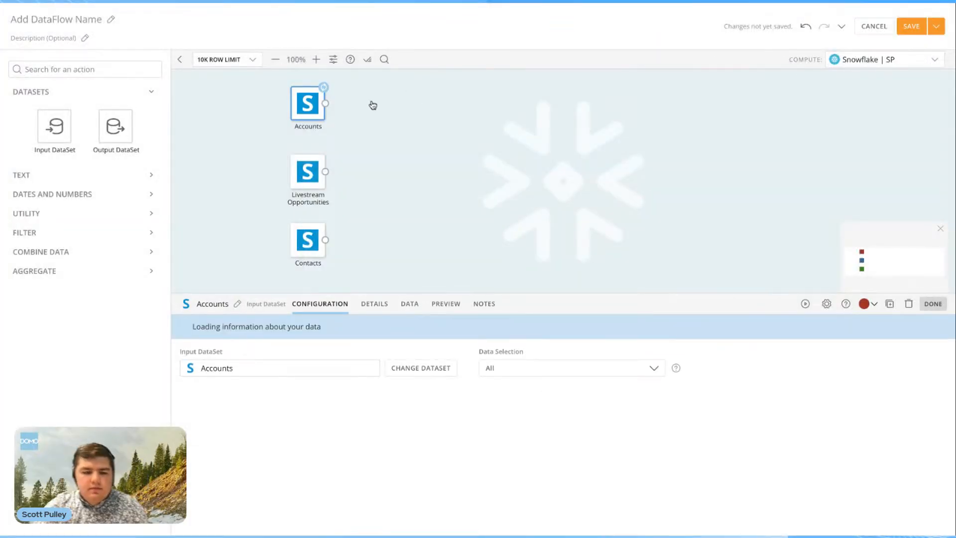
# - Rearrange the input tiles so Contacts sits directly below Accounts and Livestream Opportunities sits below Contacts
pyautogui.moveTo(308, 173); pyautogui.dragTo(496, 173)
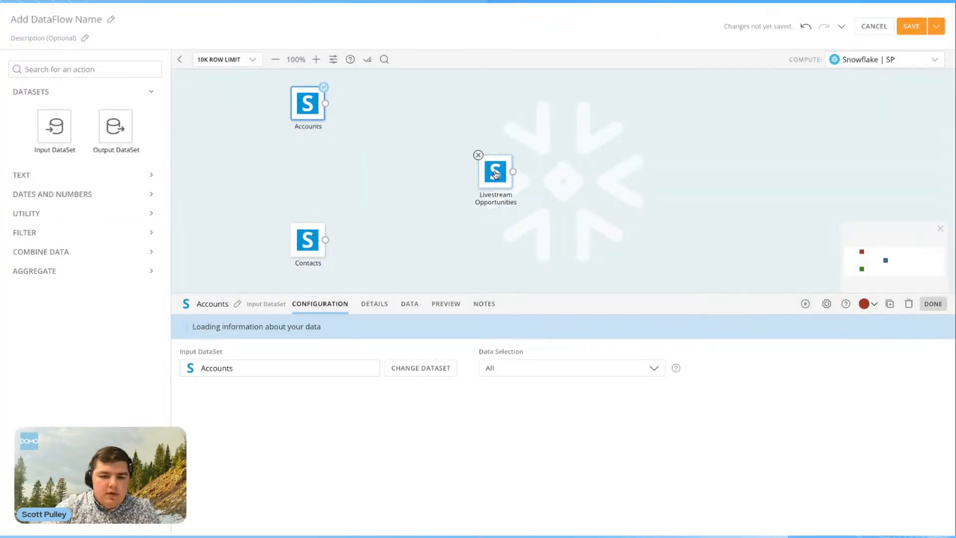
pyautogui.moveTo(309, 245); pyautogui.dragTo(309, 177)
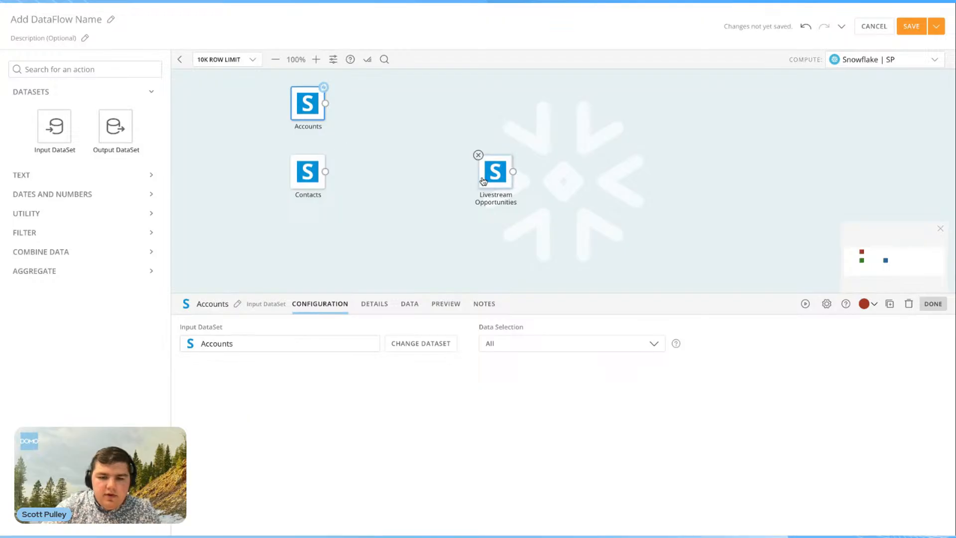
pyautogui.moveTo(503, 177); pyautogui.dragTo(314, 246)
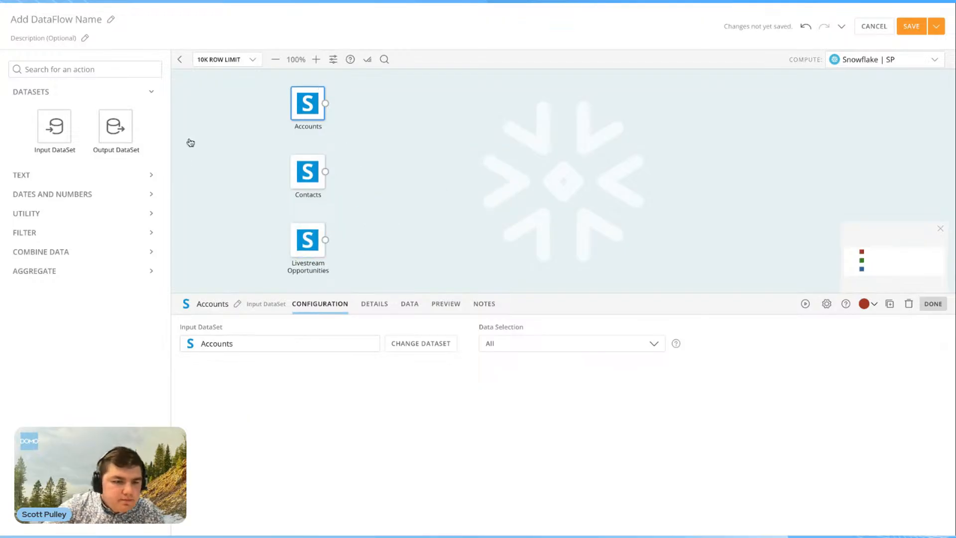
# - Add a Join Data action beside the inputs and connect Accounts as its left table and Contacts as its right table
pyautogui.click(104, 176)
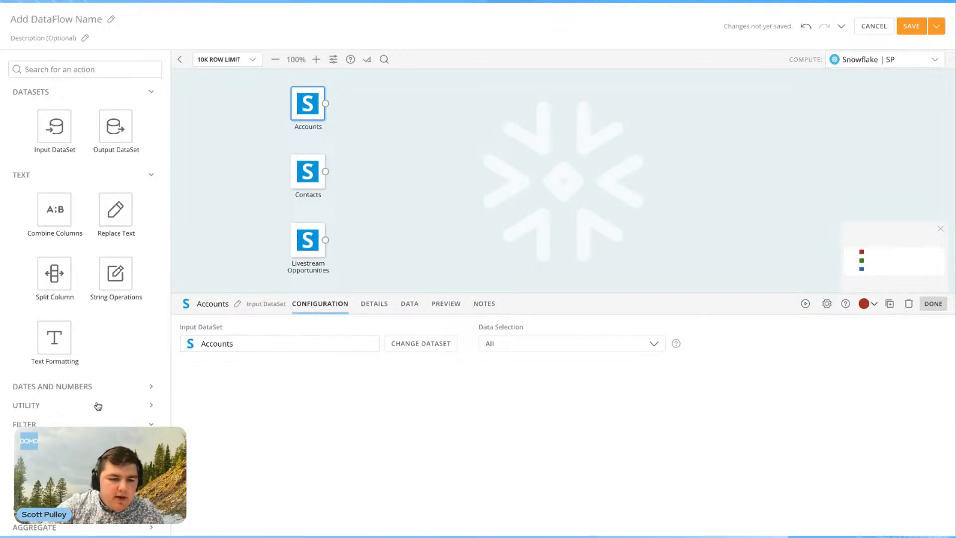
pyautogui.click(129, 410)
pyautogui.scroll(-5, 130, 418)
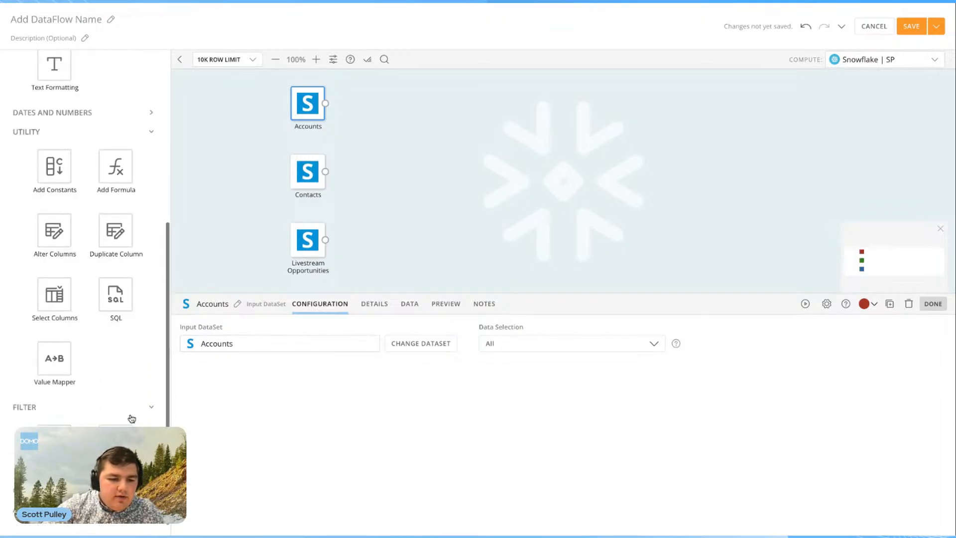
pyautogui.scroll(-1, 132, 418)
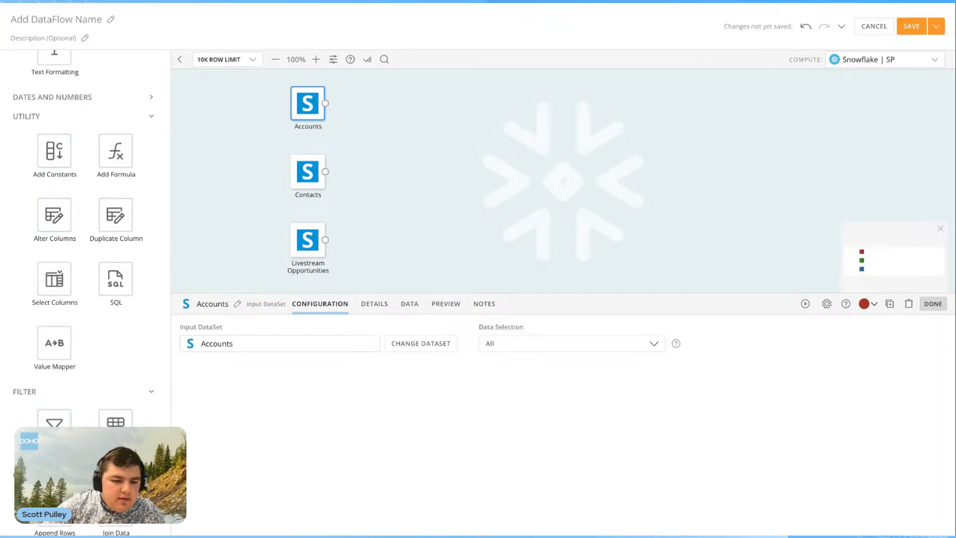
pyautogui.moveTo(115, 518); pyautogui.dragTo(392, 137)
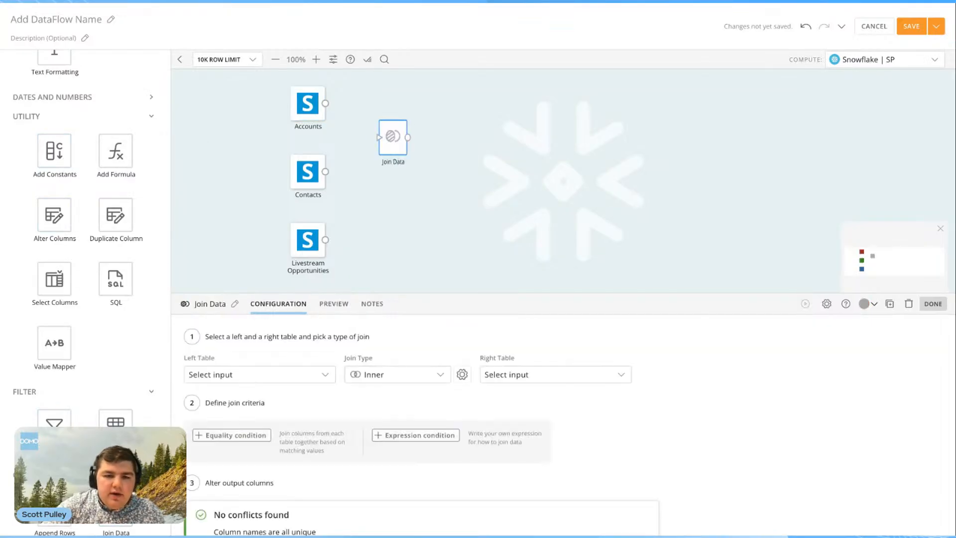
pyautogui.click(325, 104)
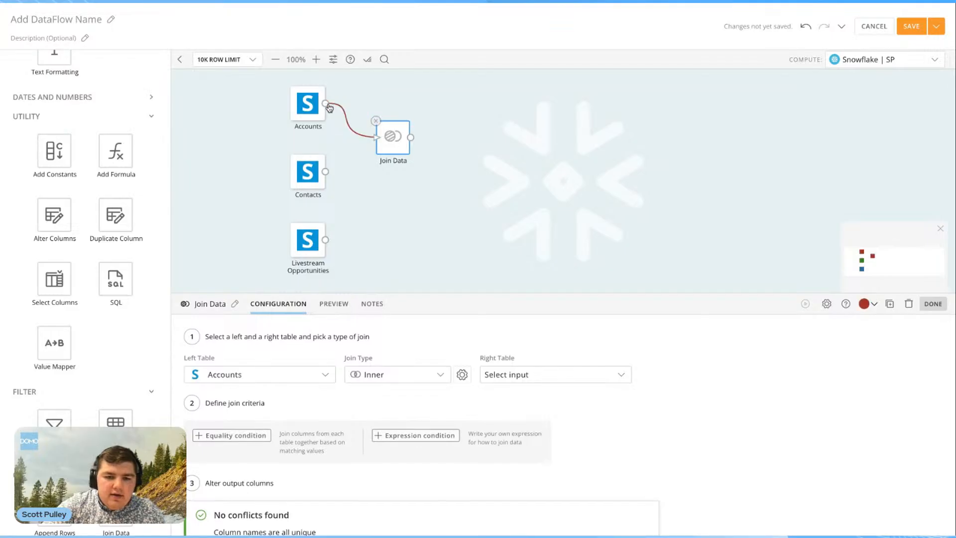
pyautogui.click(326, 173)
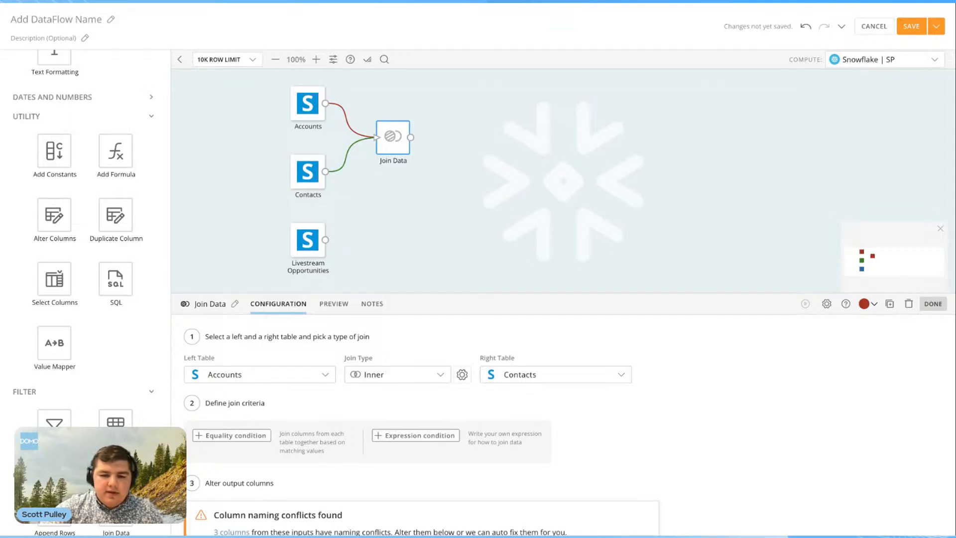
# - Add an equality condition to the join matching Account ID from Accounts with Account ID from Contacts
pyautogui.click(233, 435)
pyautogui.click(277, 440)
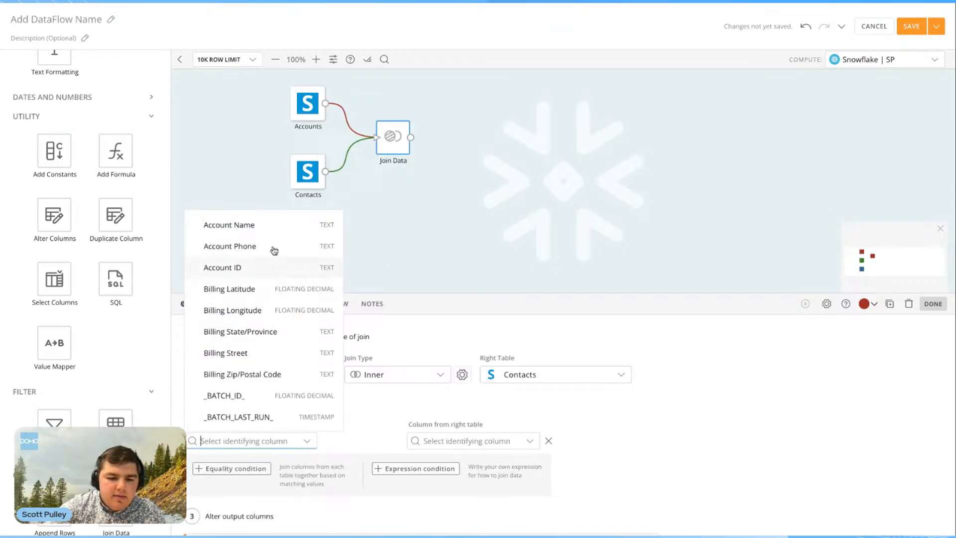
pyautogui.click(256, 267)
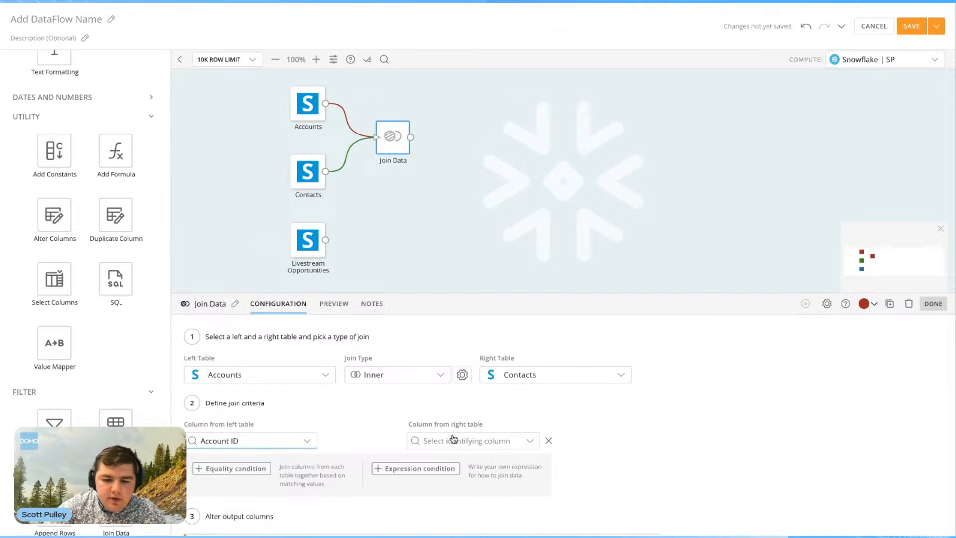
pyautogui.click(438, 440)
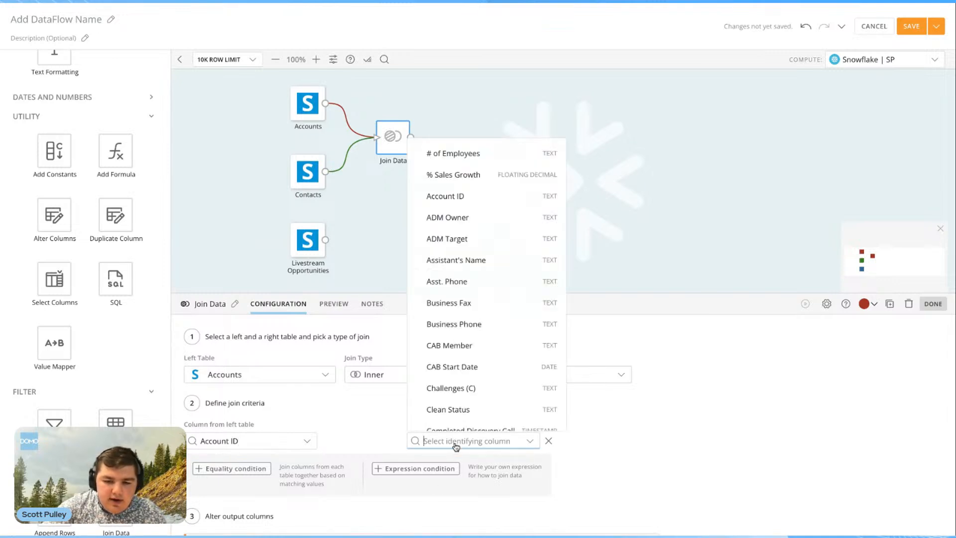
pyautogui.click(454, 441)
pyautogui.click(464, 202)
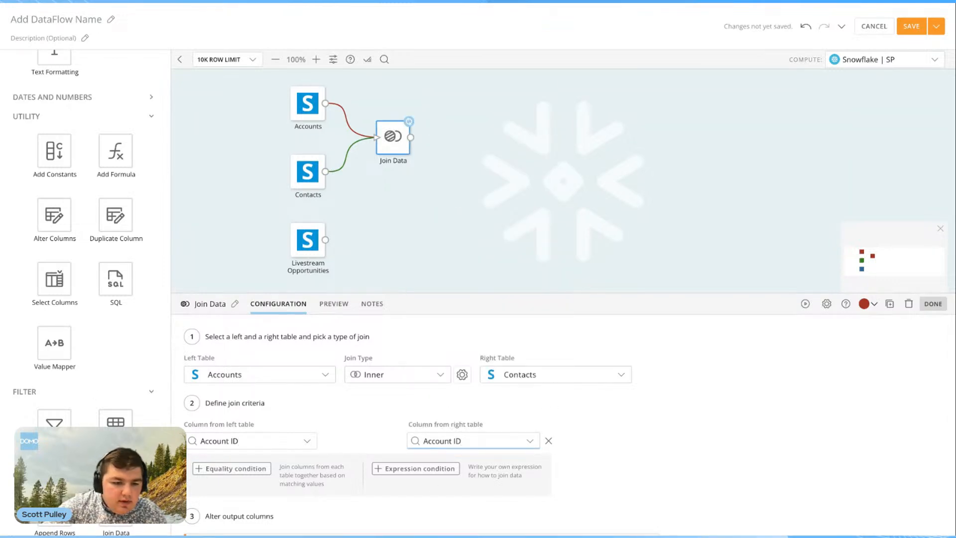
# - Auto-fix the column naming conflicts of the Accounts and Contacts join on the right table
pyautogui.scroll(-3, 348, 405)
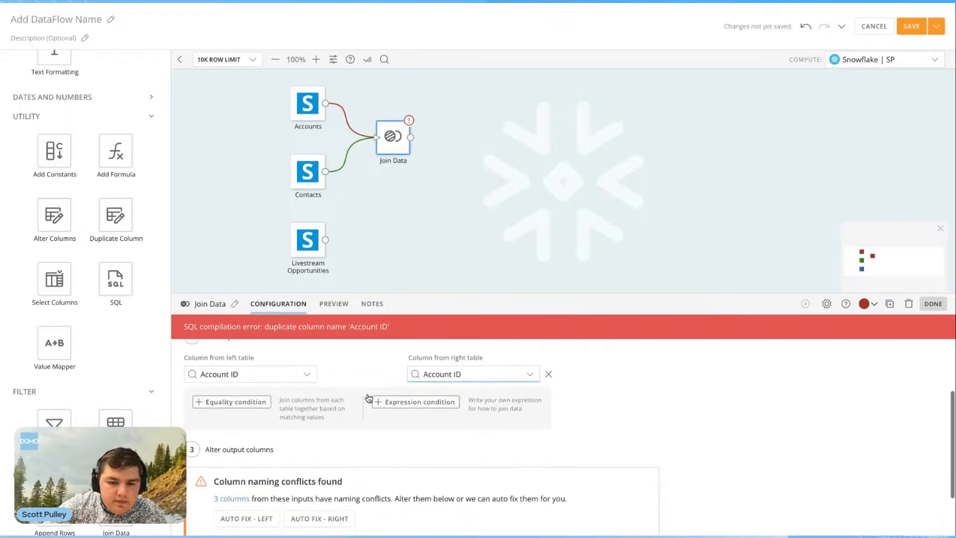
pyautogui.click(329, 468)
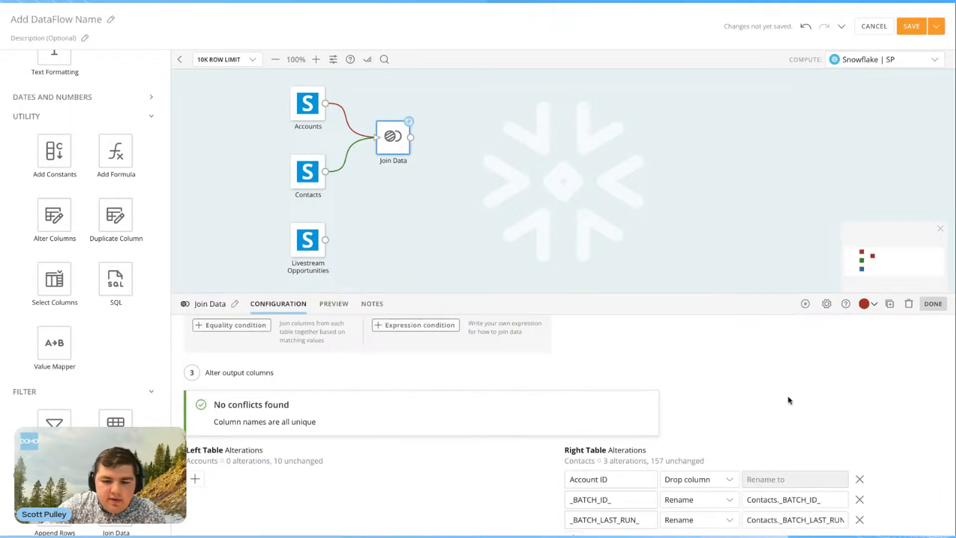
pyautogui.scroll(-1, 705, 443)
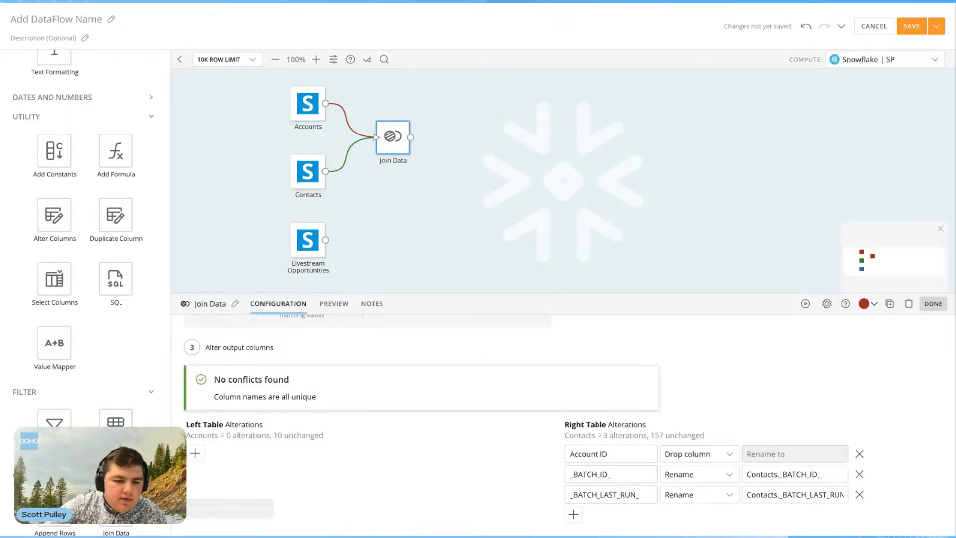
# - Add a second Join Data action and connect the first join as its left table and Livestream Opportunities as its right table
pyautogui.moveTo(115, 509); pyautogui.dragTo(496, 206)
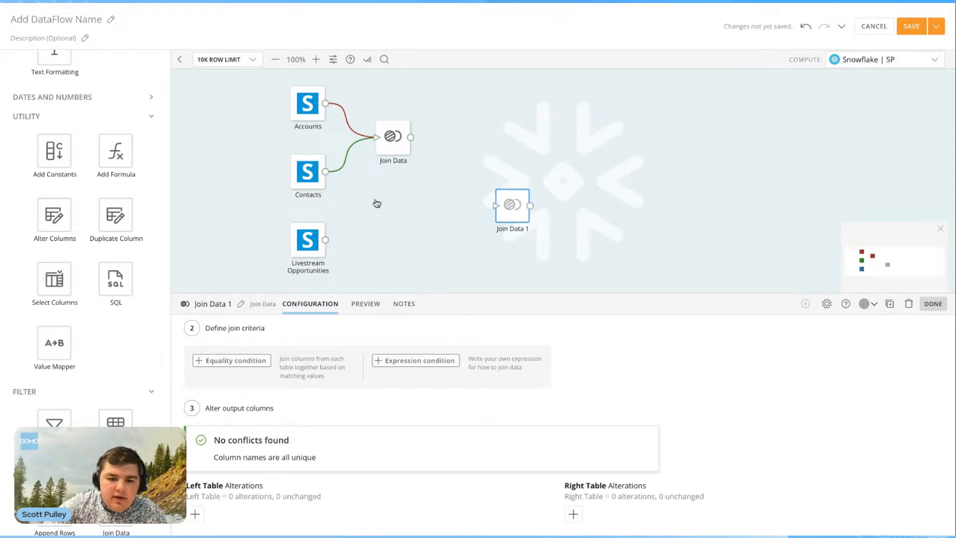
pyautogui.moveTo(411, 138); pyautogui.dragTo(496, 205)
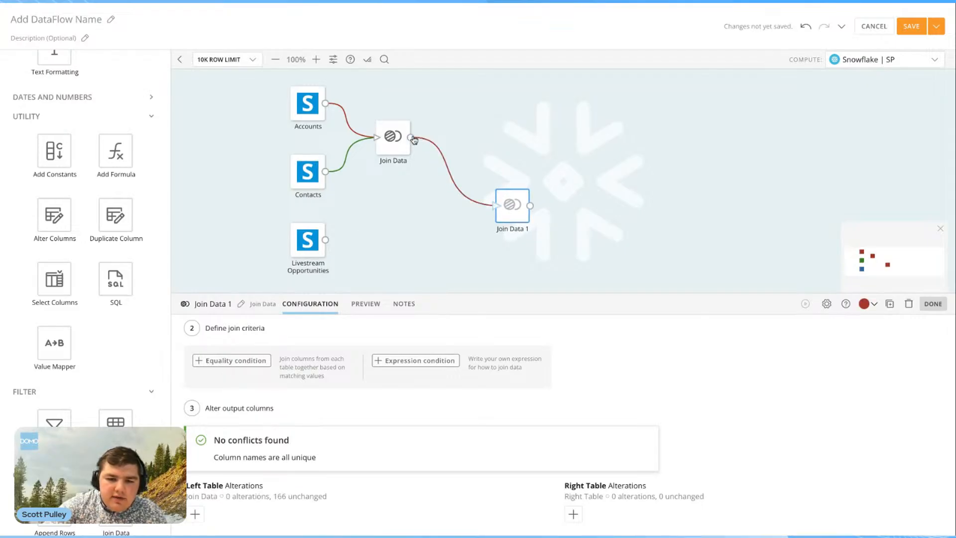
pyautogui.moveTo(324, 241); pyautogui.dragTo(496, 205)
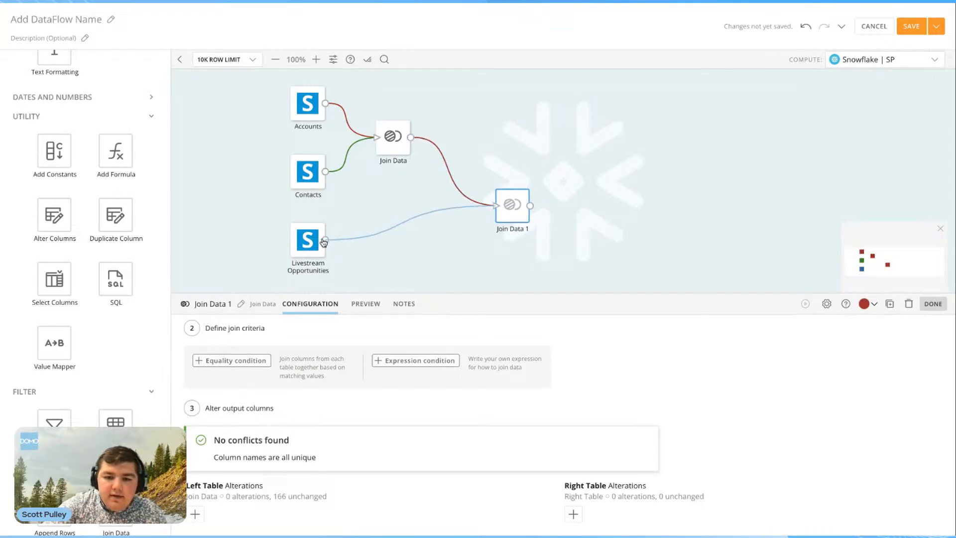
# - Add an equality condition to the second join matching Account ID on both tables, and auto-fix the naming conflicts on the right table
pyautogui.click(243, 364)
pyautogui.click(241, 368)
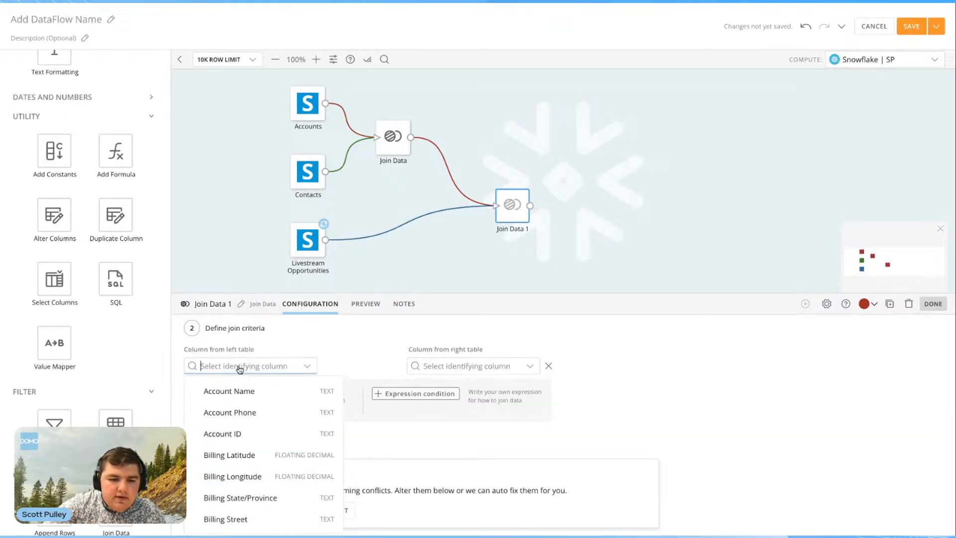
pyautogui.click(222, 434)
pyautogui.click(471, 366)
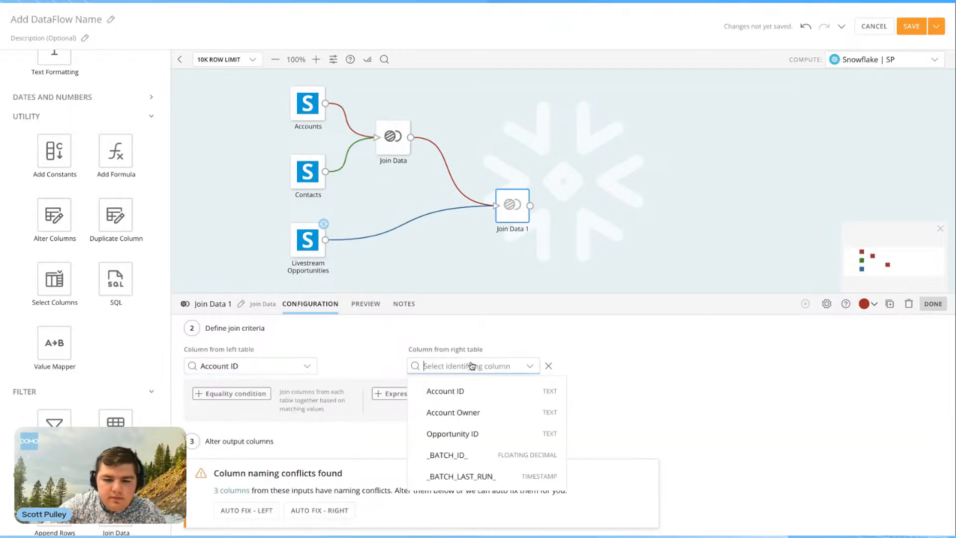
pyautogui.click(452, 393)
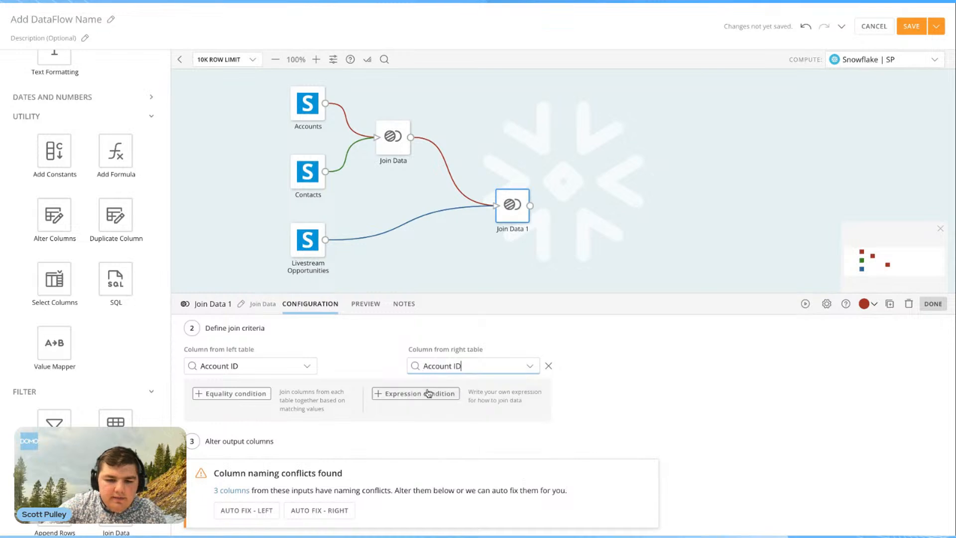
pyautogui.scroll(-1, 355, 456)
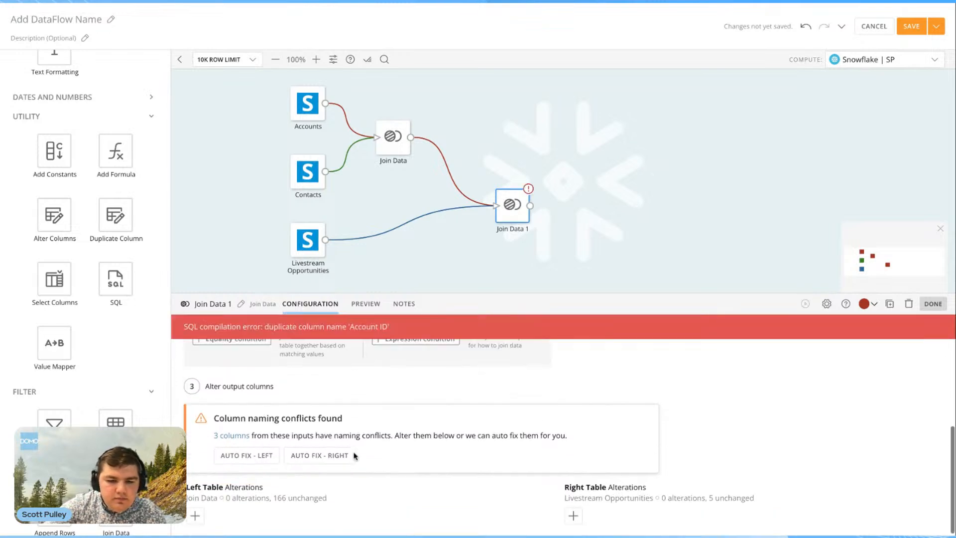
pyautogui.click(318, 459)
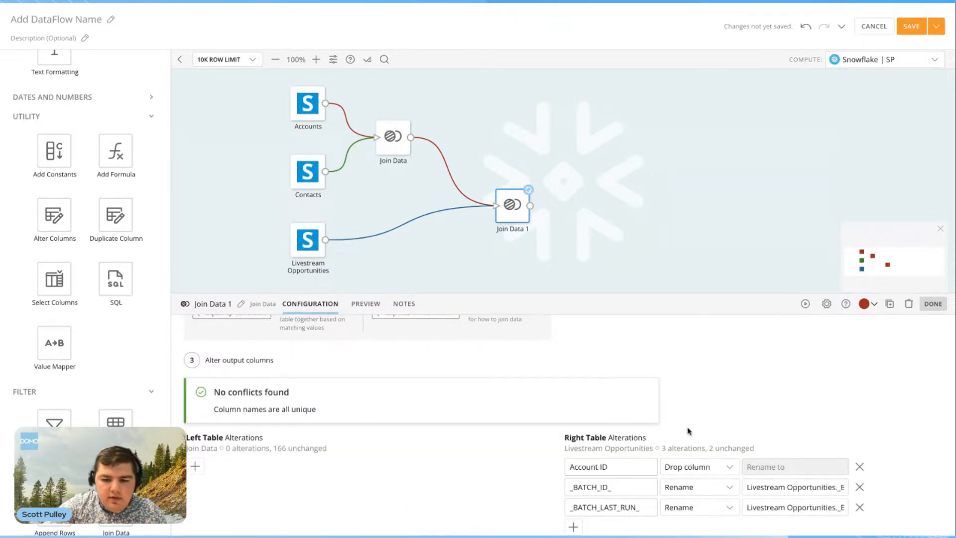
# - Review the available join types for the second join, keeping Inner selected
pyautogui.scroll(4, 660, 437)
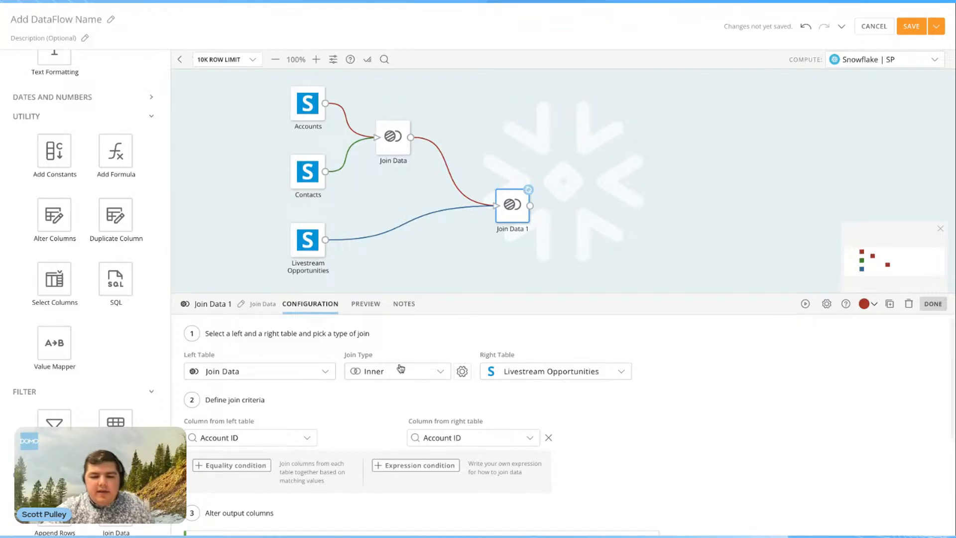
pyautogui.click(417, 370)
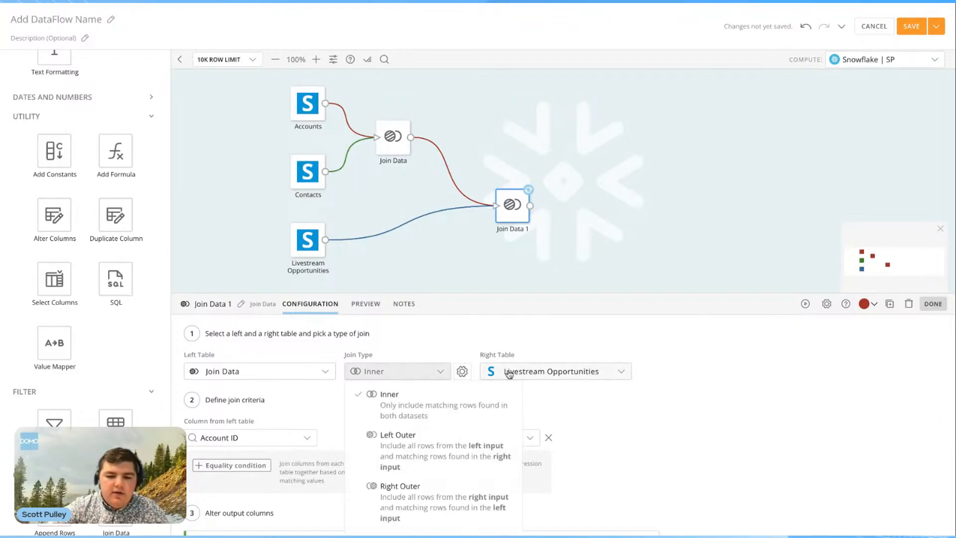
pyautogui.click(451, 343)
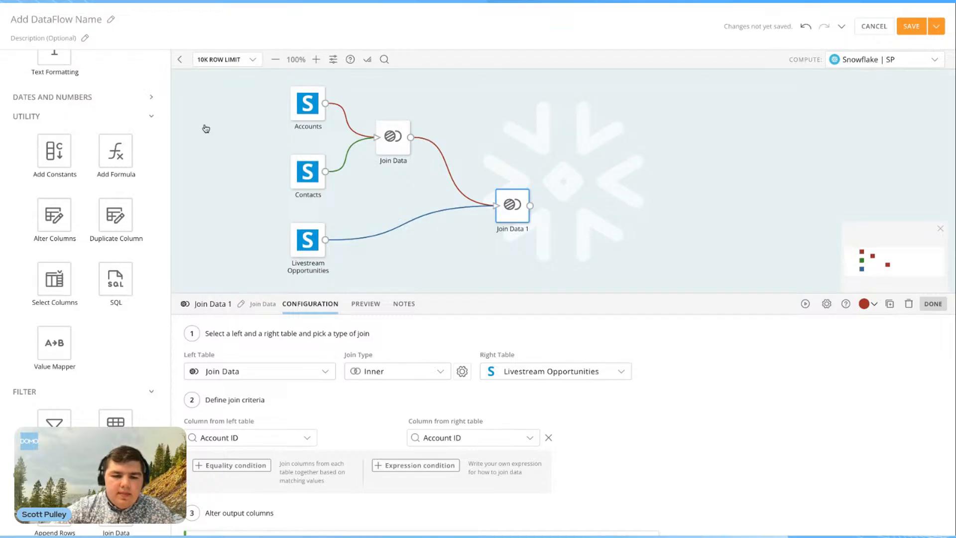
# - Add a Replace Text action below the second join and connect the Accounts input to it
pyautogui.click(126, 97)
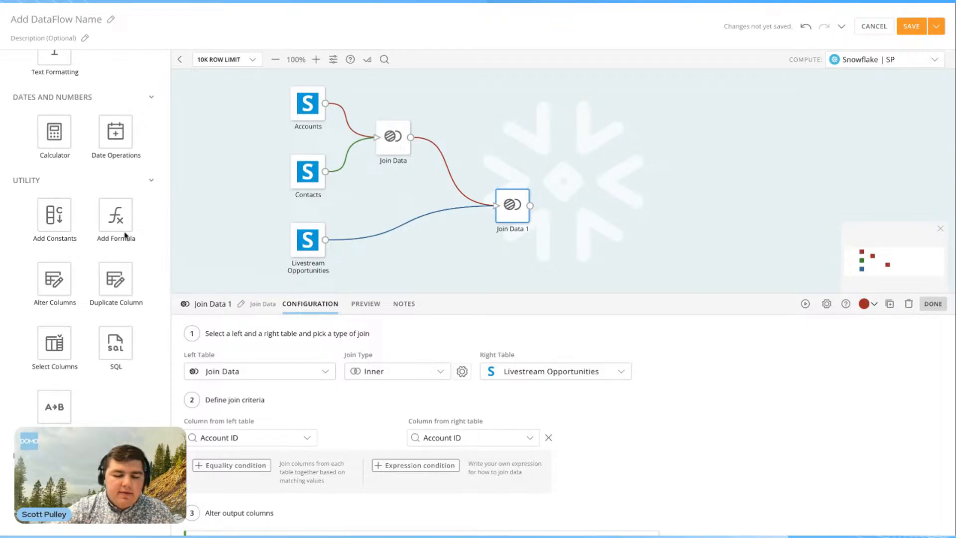
pyautogui.scroll(6, 112, 189)
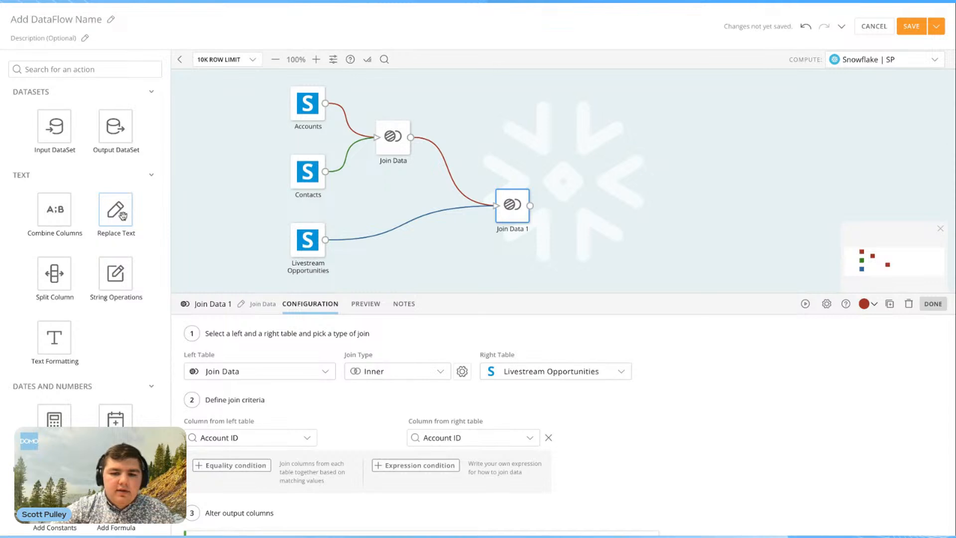
pyautogui.moveTo(123, 215); pyautogui.dragTo(426, 256)
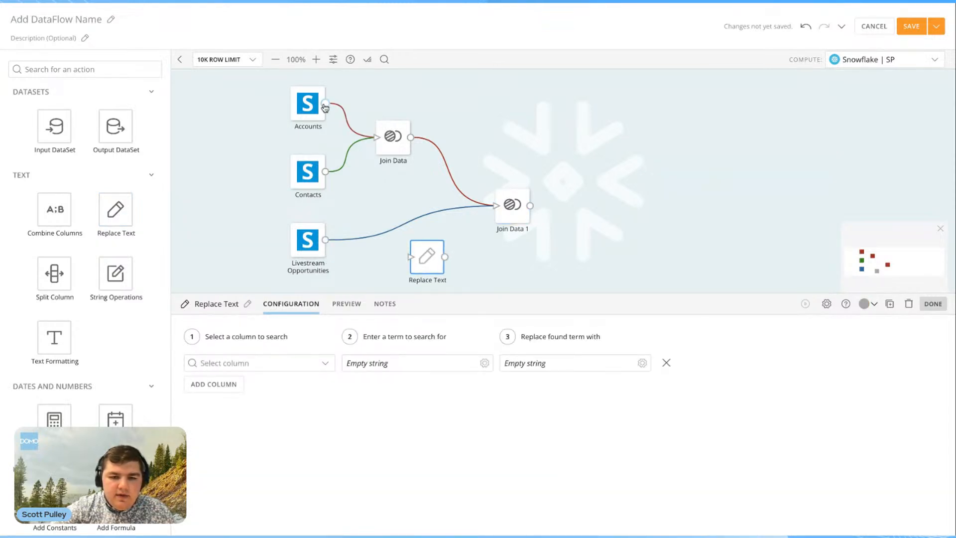
pyautogui.moveTo(325, 107)
pyautogui.mouseDown()
pyautogui.moveTo(360, 239)
pyautogui.moveTo(425, 257)
pyautogui.mouseUp()
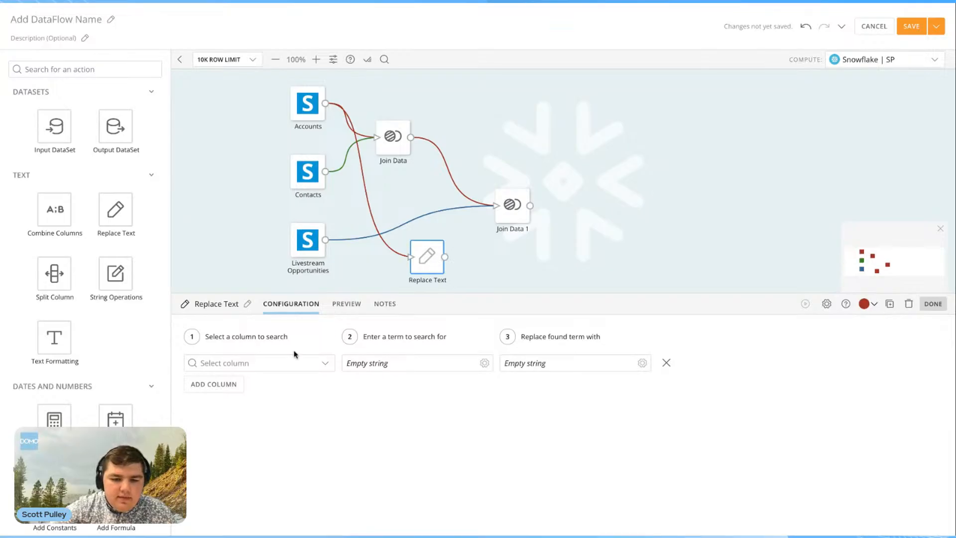
# - Choose Account Name as the column to search in the Replace Text action
pyautogui.click(290, 362)
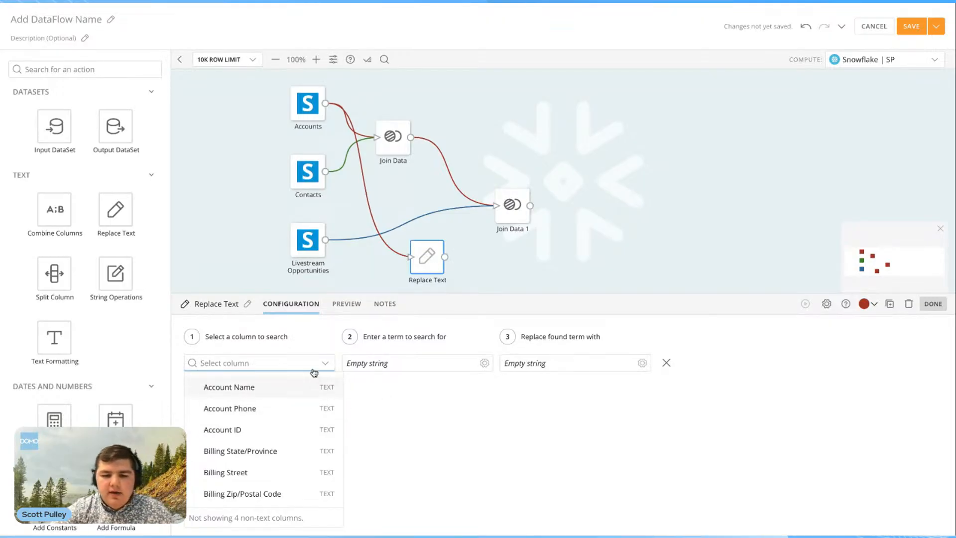
pyautogui.click(279, 394)
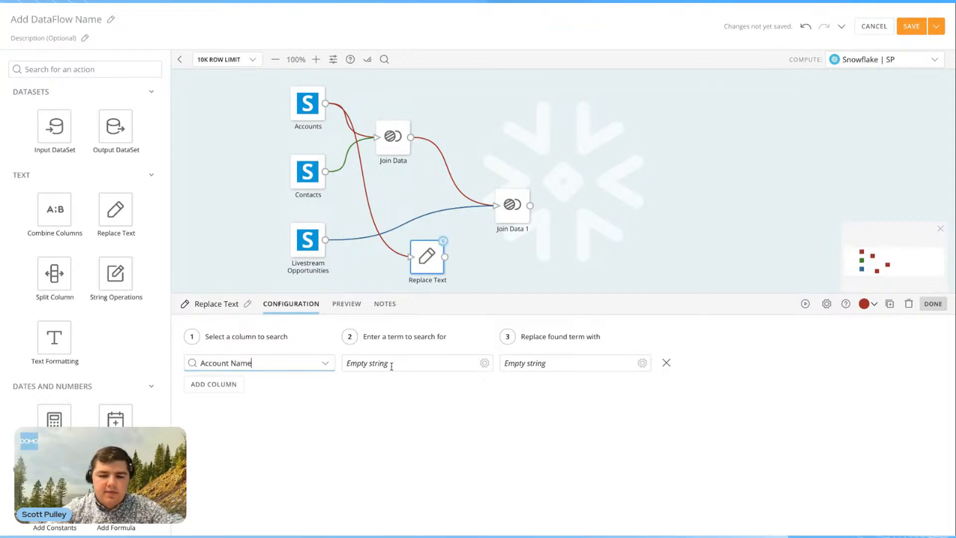
pyautogui.click(401, 364)
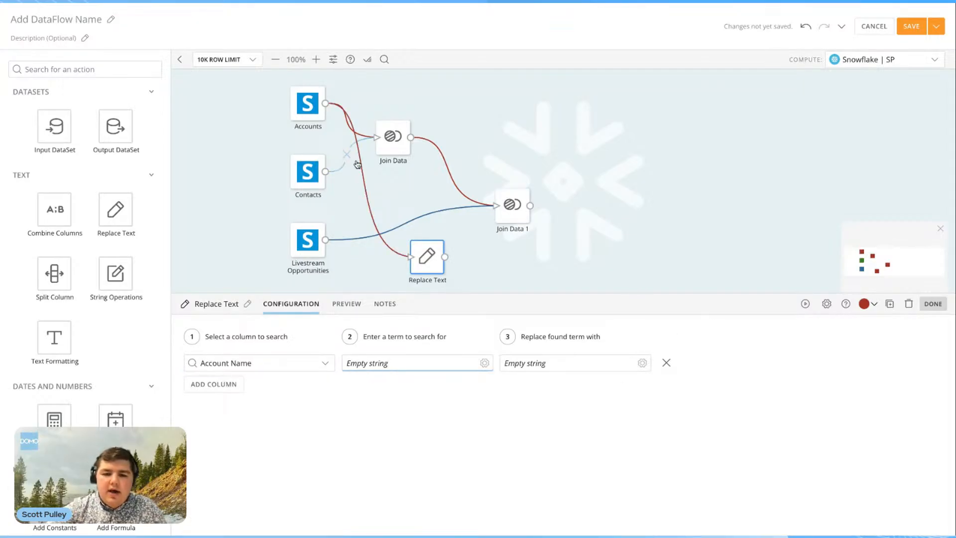
# - Check the Accounts, Contacts and Livestream Opportunities input tiles, and move the Replace Text tile up level with Accounts
pyautogui.click(309, 112)
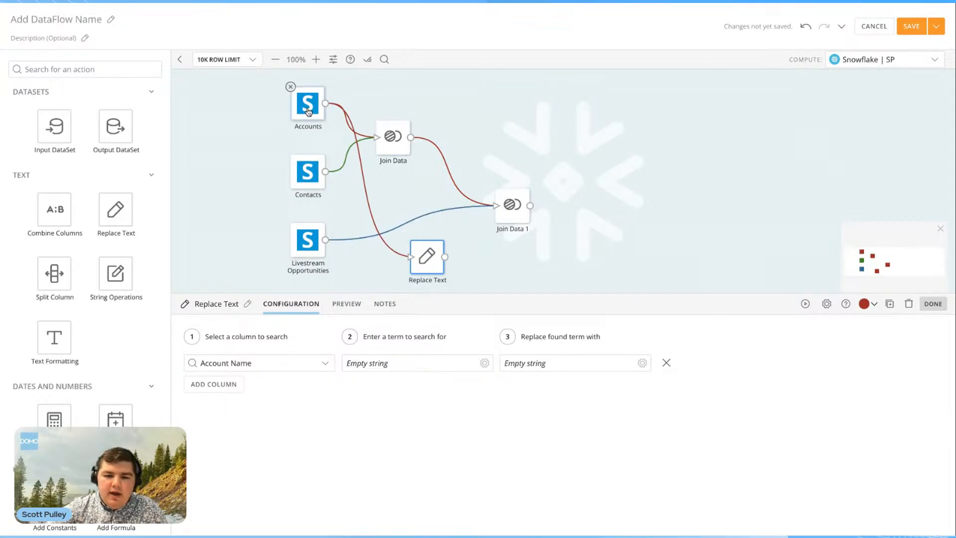
pyautogui.click(306, 186)
pyautogui.click(305, 252)
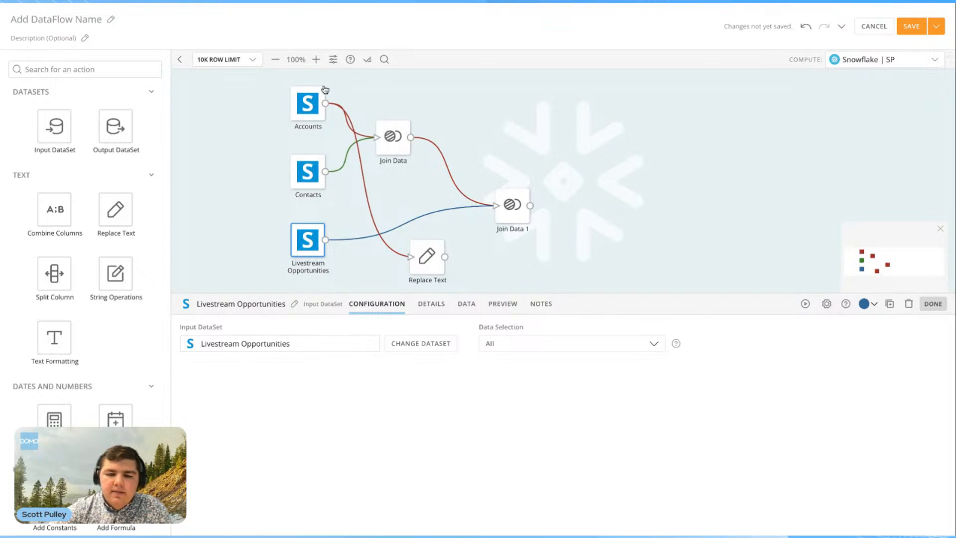
pyautogui.moveTo(429, 273); pyautogui.dragTo(430, 102)
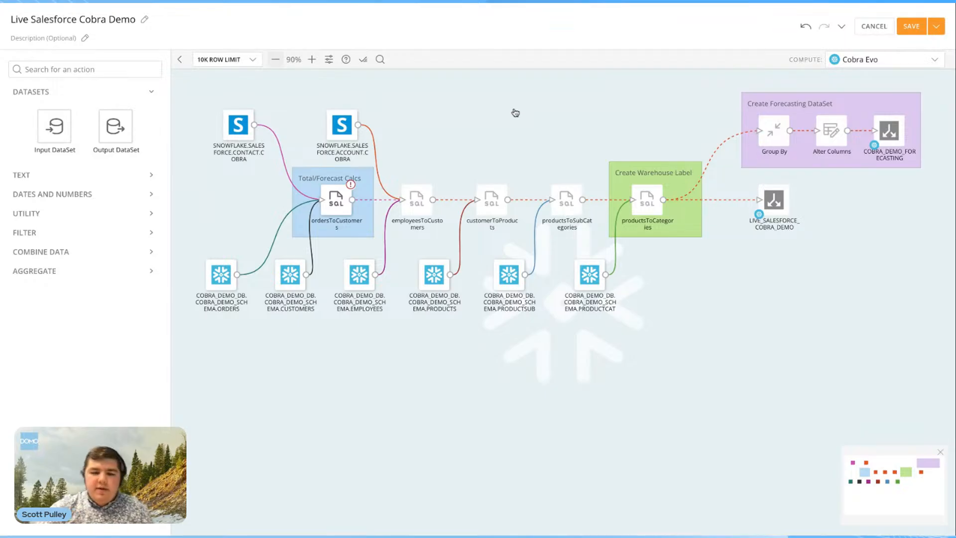
# - In the Live Salesforce Cobra Demo dataflow, look through the combine and utility actions and open the productsToCategories SQL code, dismissing the Snowflake SQL notice
pyautogui.click(151, 251)
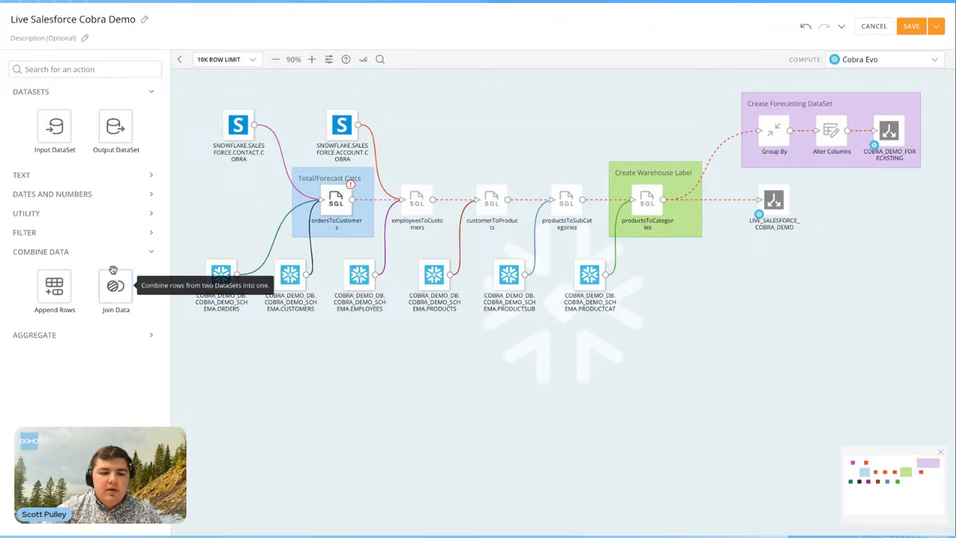
pyautogui.click(142, 212)
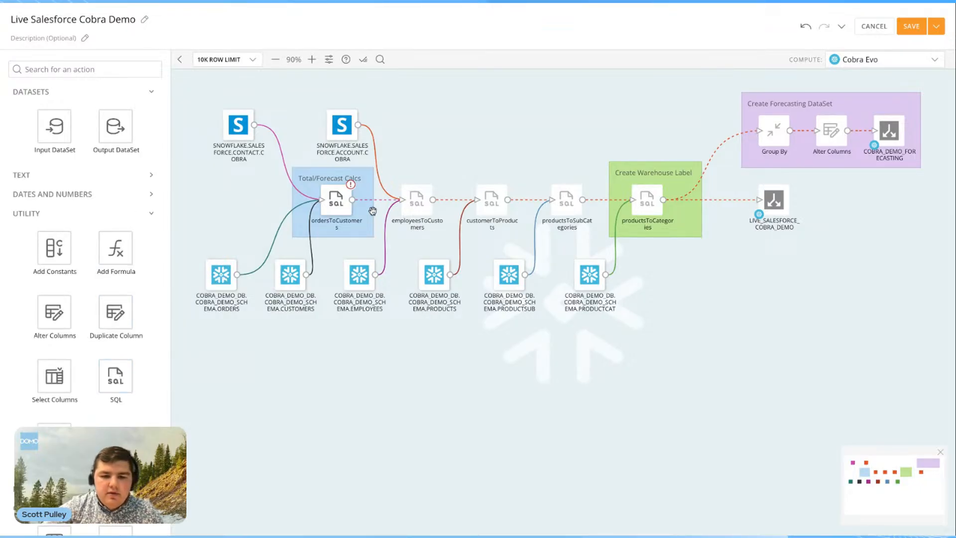
pyautogui.click(647, 200)
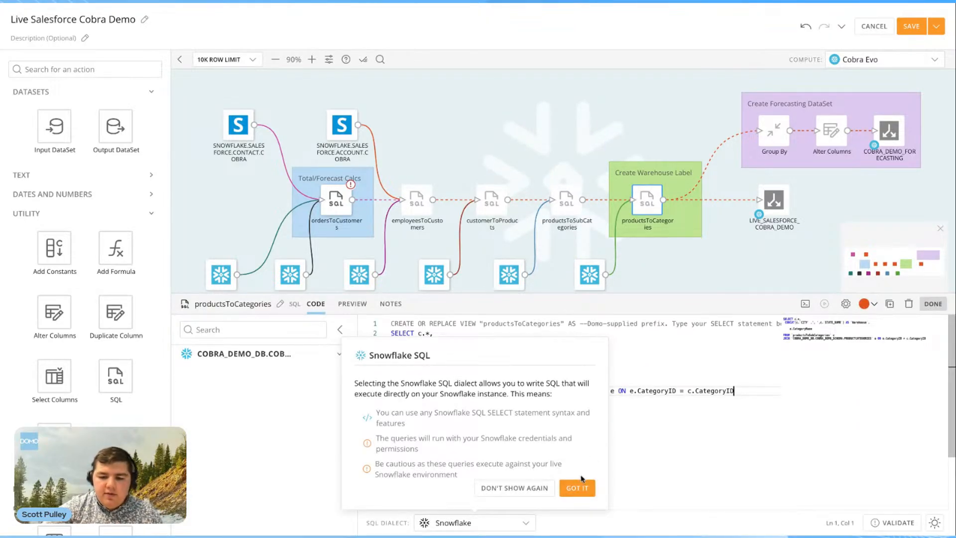
pyautogui.click(578, 486)
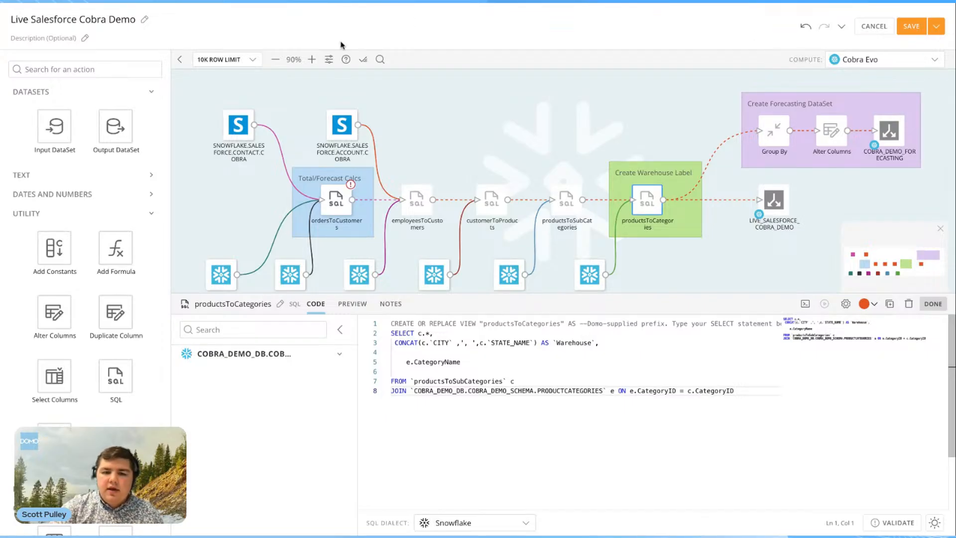
# - Open the DataFlow Settings and examine the schedule details of Trigger Title 1
pyautogui.click(329, 59)
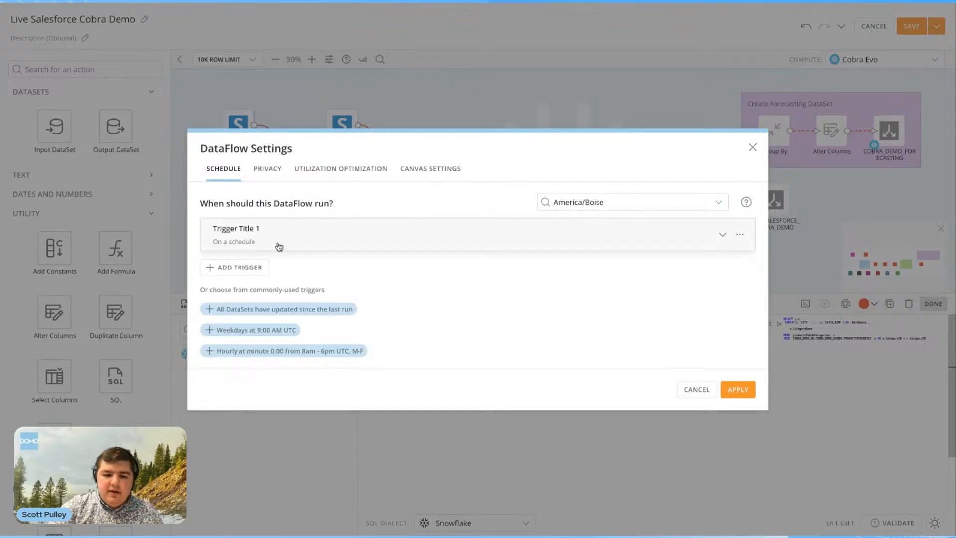
pyautogui.click(280, 247)
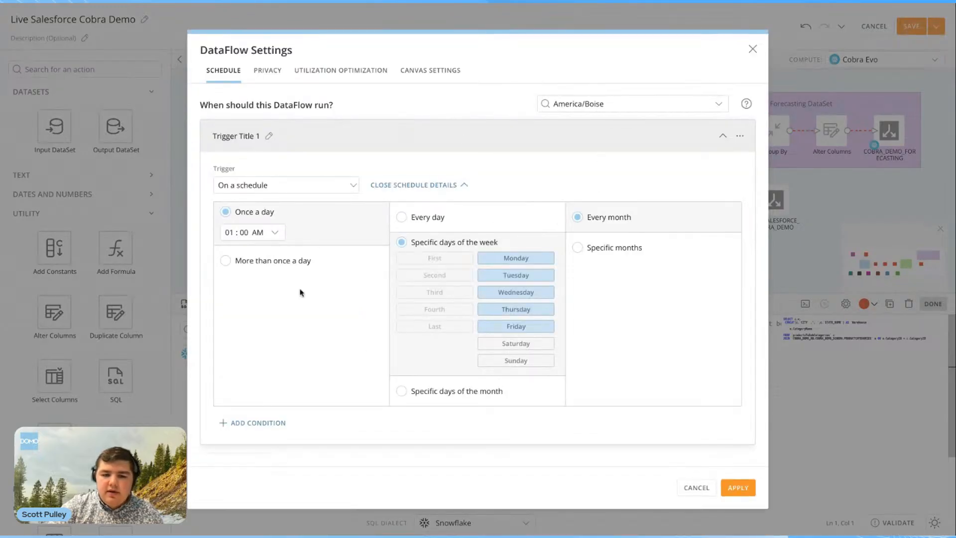
pyautogui.scroll(-2, 297, 345)
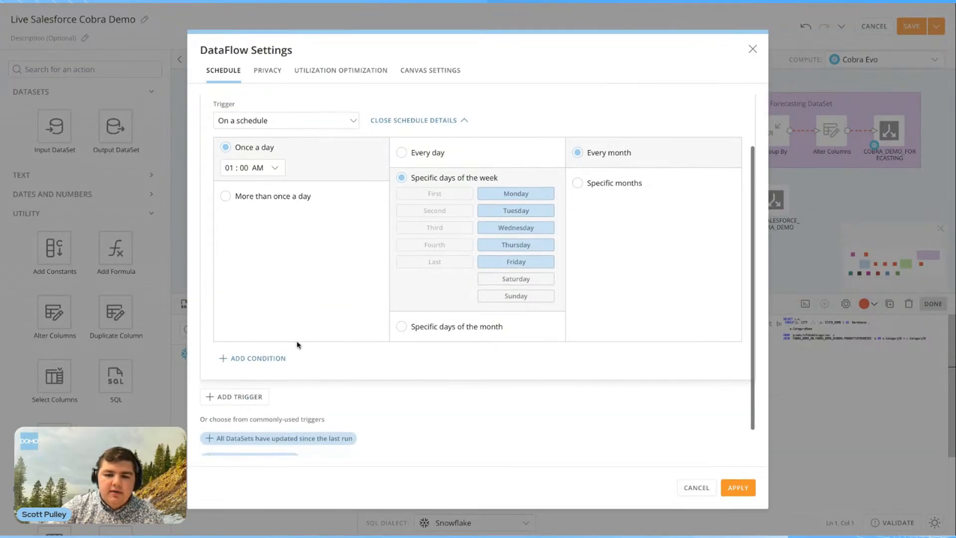
pyautogui.scroll(1, 297, 342)
# - Switch Trigger Title 1 to run When DataSets update, and close the DataFlow Settings without applying the change
pyautogui.click(314, 157)
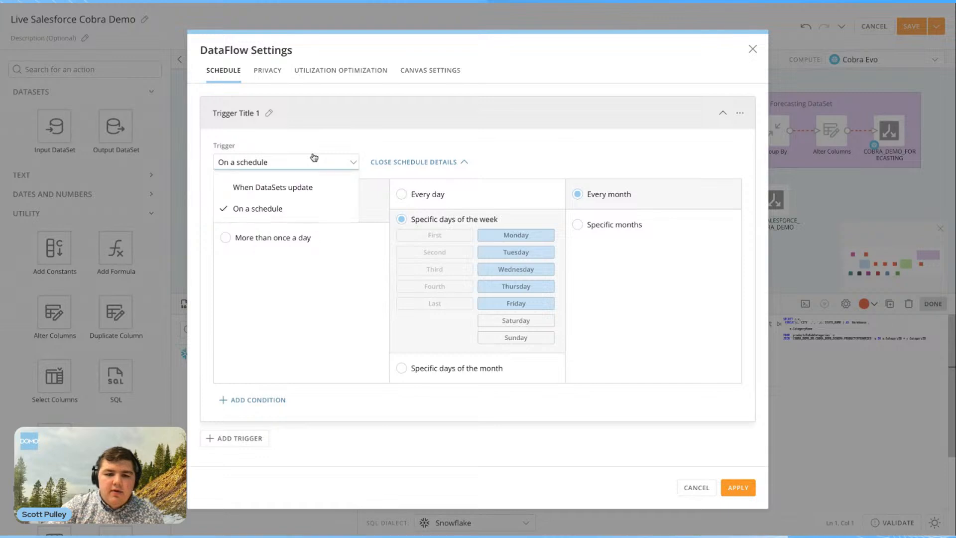
pyautogui.click(278, 189)
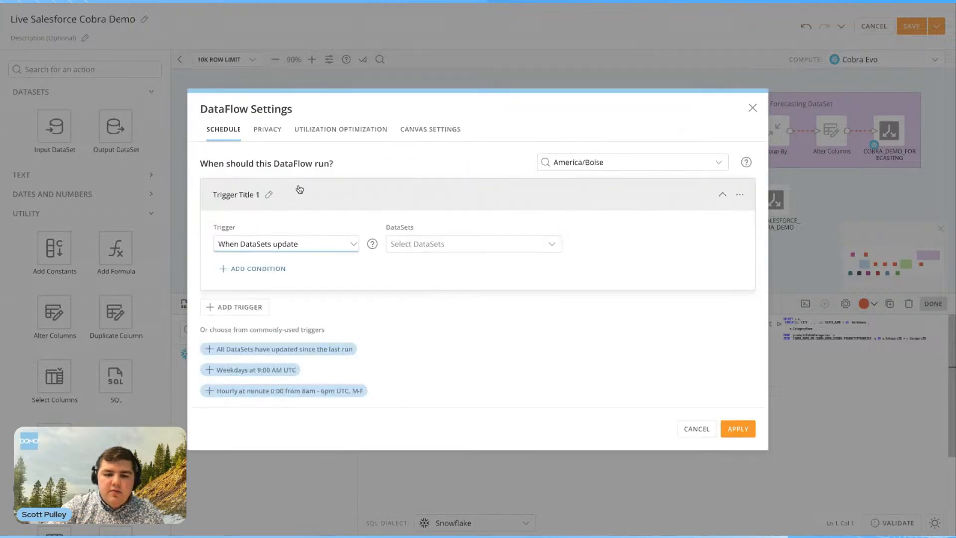
pyautogui.click(343, 249)
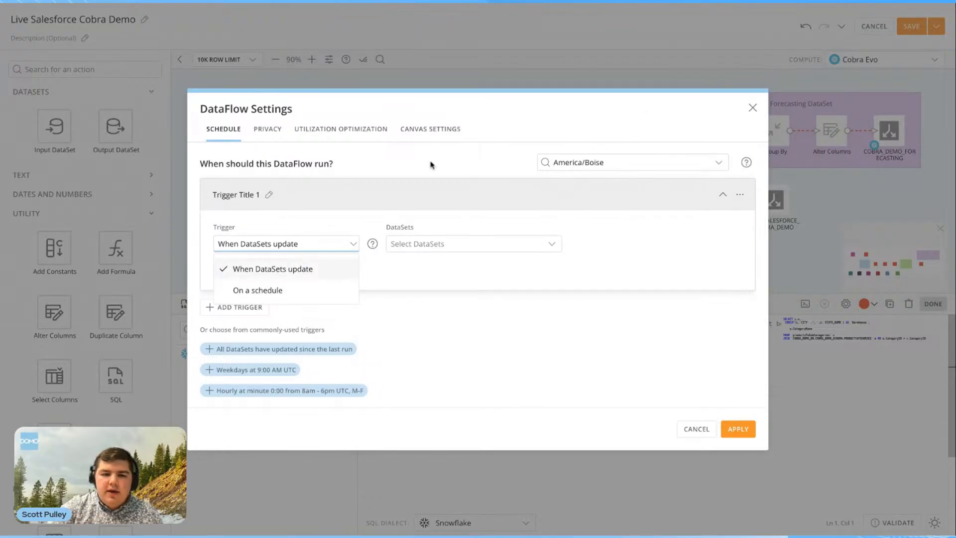
pyautogui.click(752, 108)
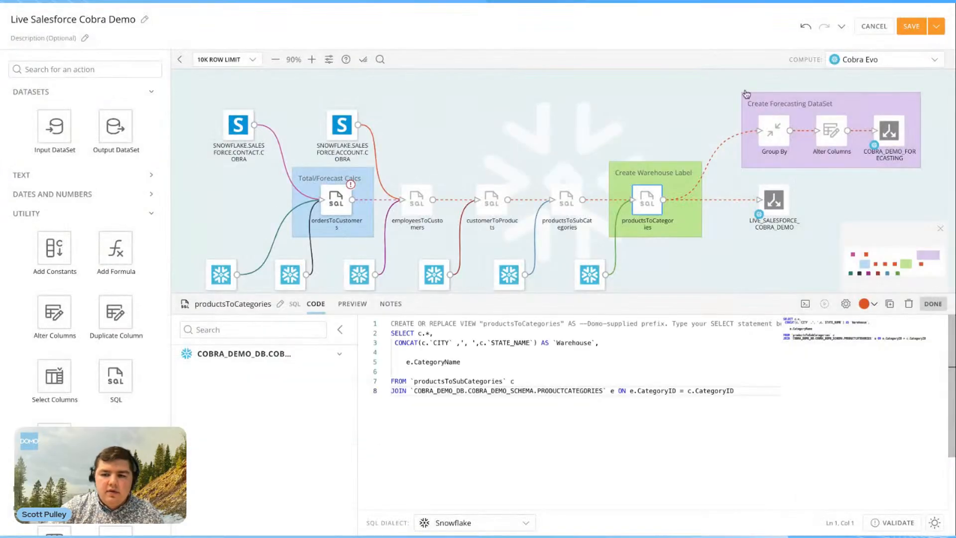
# - In the unsaved Snowflake dataflow, add an Output DataSet fed by Join Data 1 and name its cloud table Opportunities Silver
pyautogui.click(889, 131)
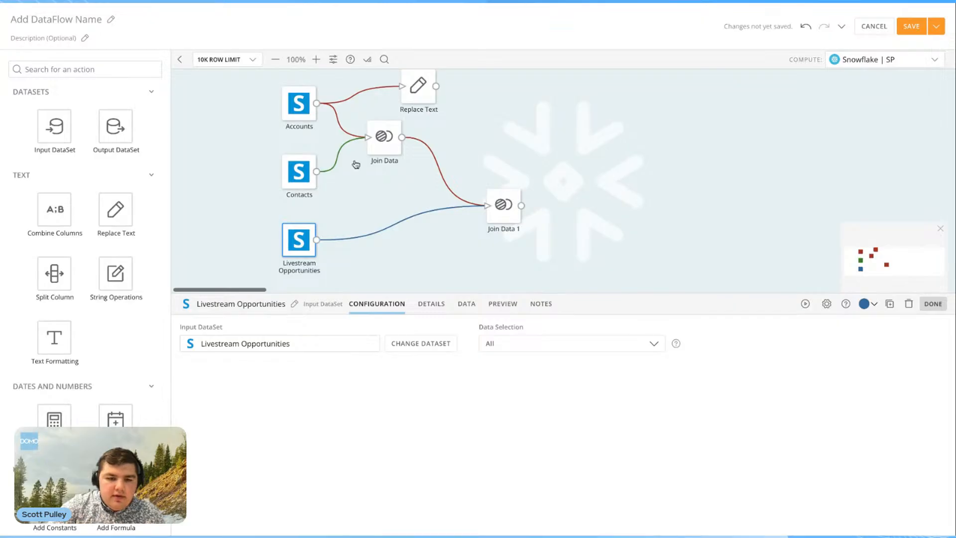
pyautogui.click(115, 129)
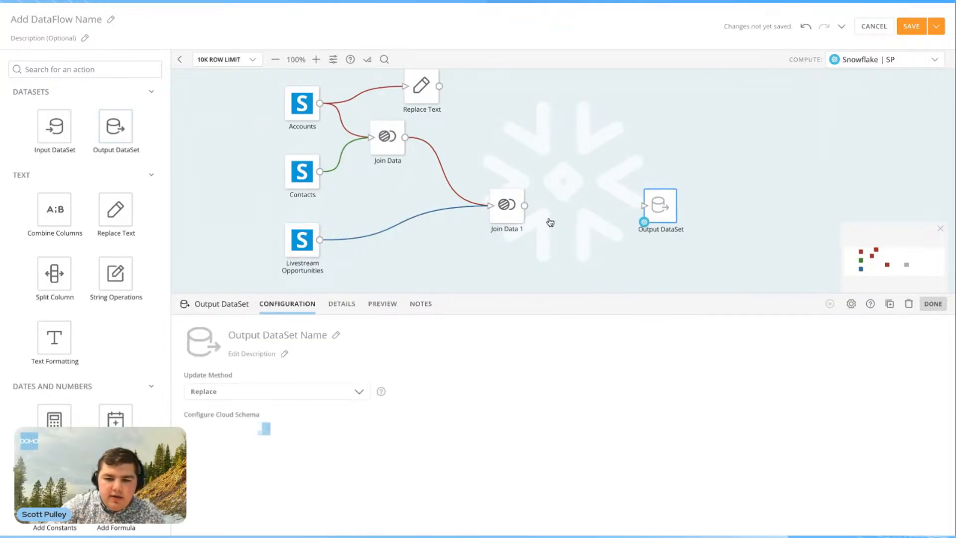
pyautogui.click(524, 206)
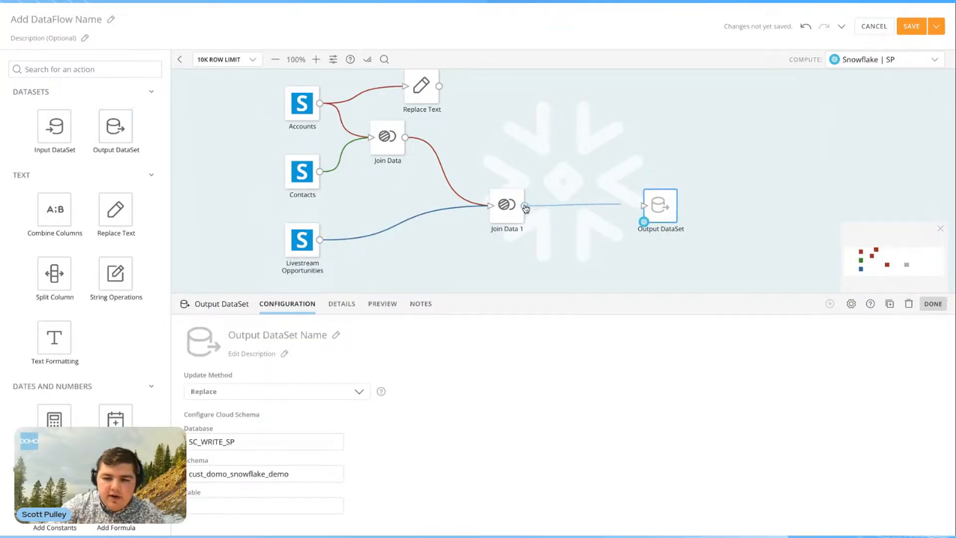
pyautogui.click(240, 505)
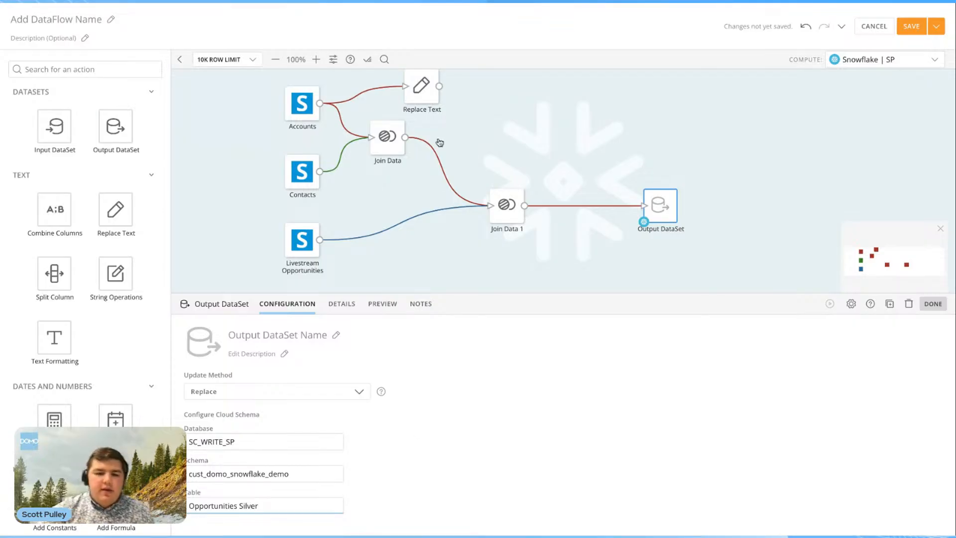
# - Change the output table name to Opportunities Gold, and leave the dataflow without saving it
pyautogui.moveTo(414, 147)
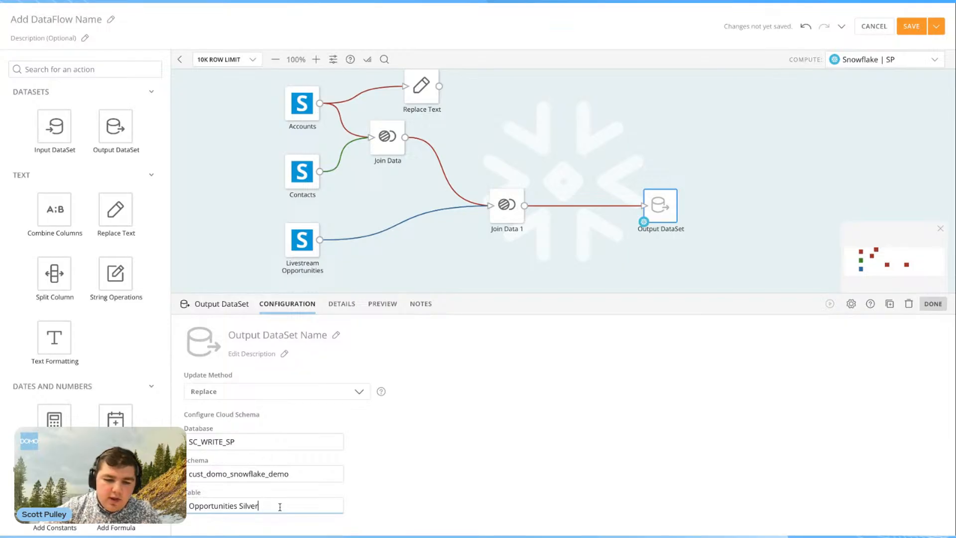
pyautogui.hotkey('shift', 'Left')
pyautogui.hotkey('shift', 'Left')
pyautogui.hotkey('shift', 'Left')
pyautogui.hotkey('shift', 'Left')
pyautogui.hotkey('shift', 'Left')
pyautogui.hotkey('shift', 'Left')
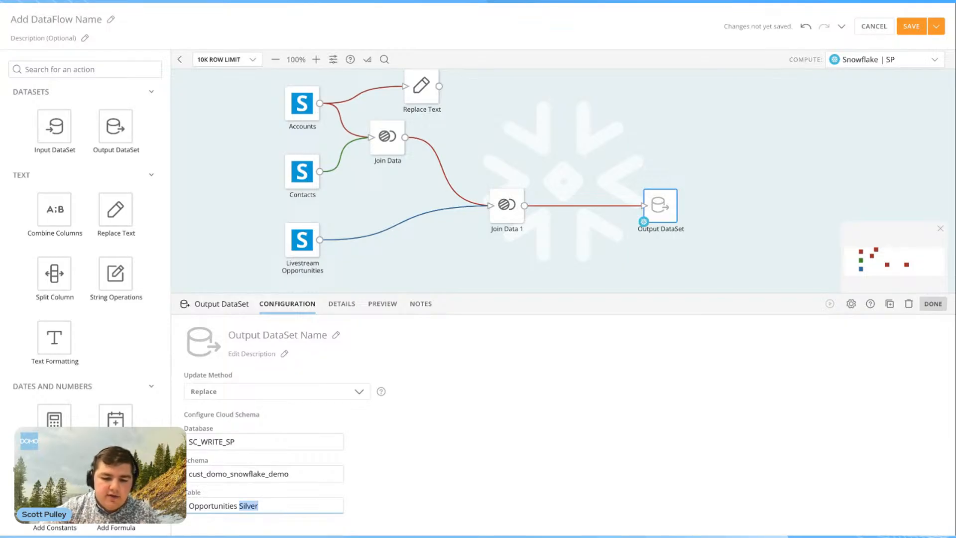
pyautogui.write('Gold')
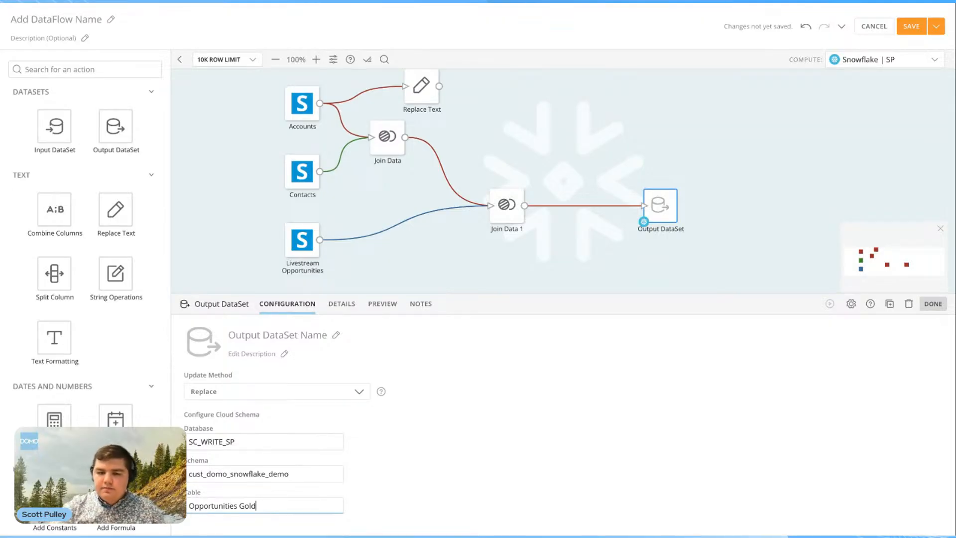
pyautogui.click(872, 29)
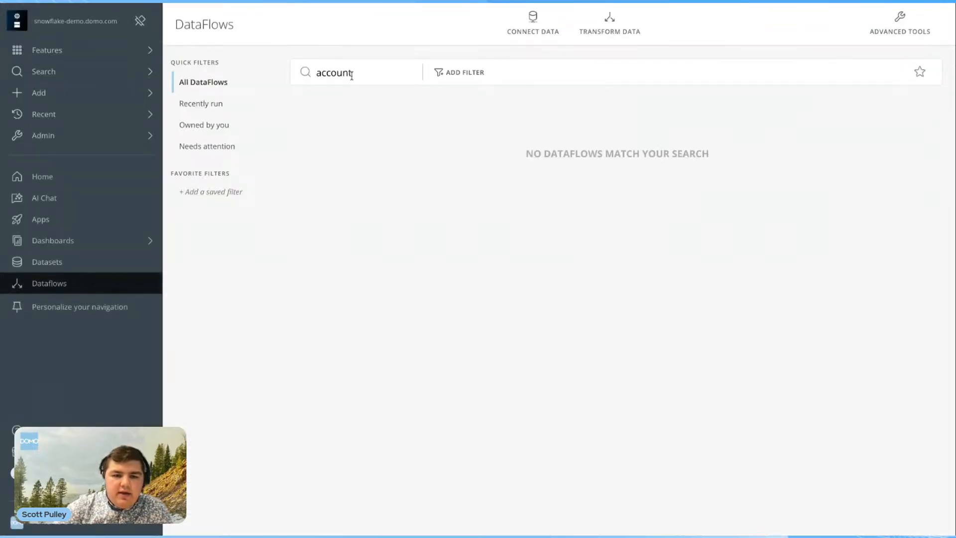
# - Search the DataSets for "live", open the DataFlow-built LIVE_SALESFORCE_COBRA_DEMO with 167 cards, and generate app charts with the Content Builder Agent
pyautogui.click(47, 267)
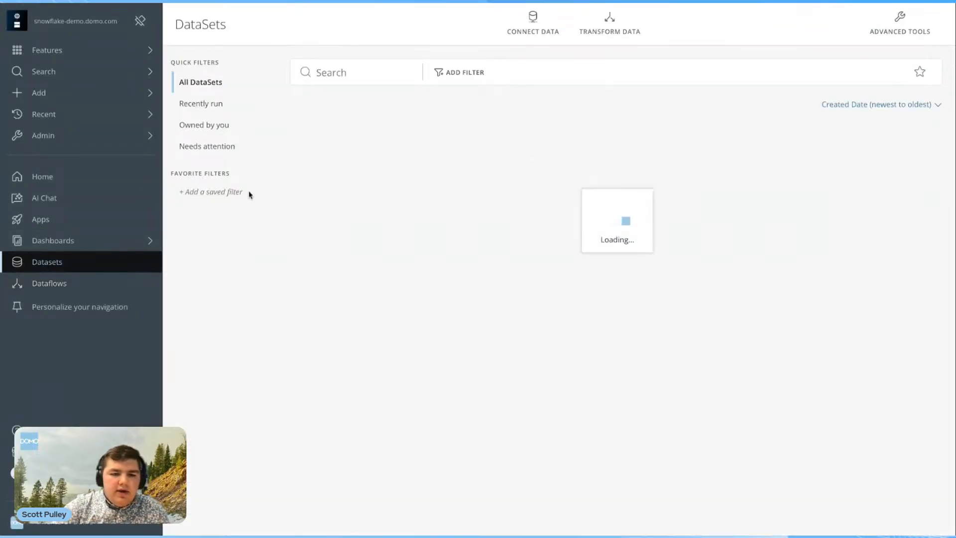
pyautogui.click(363, 70)
pyautogui.write('live')
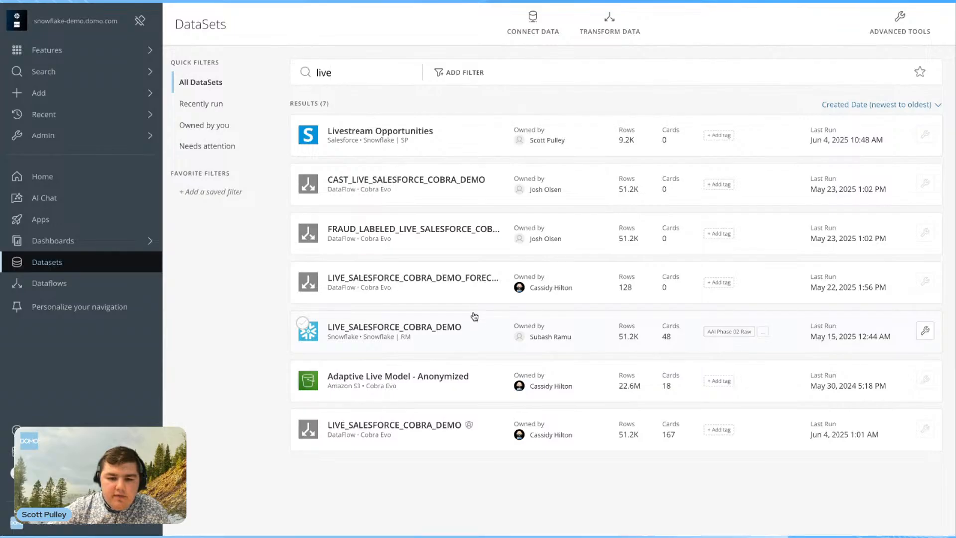
pyautogui.click(425, 444)
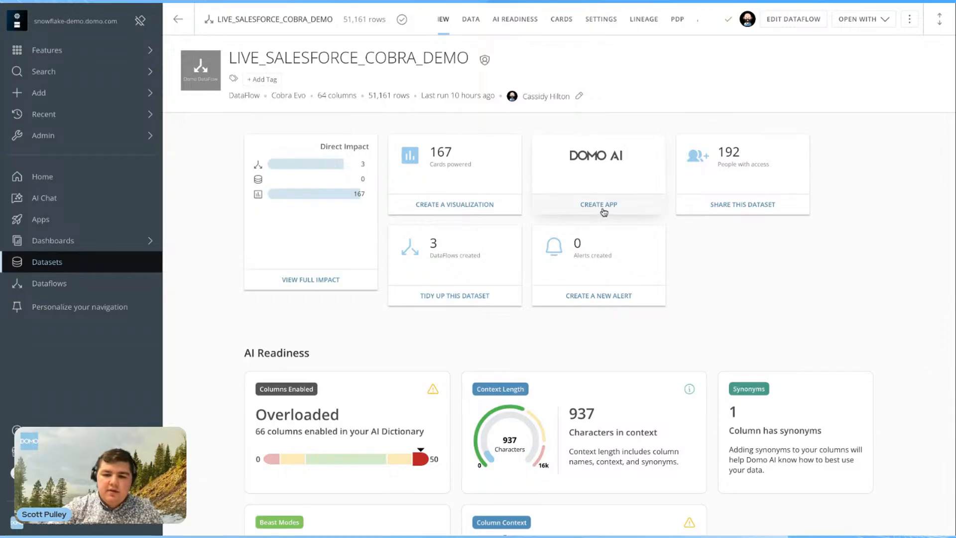
pyautogui.click(603, 212)
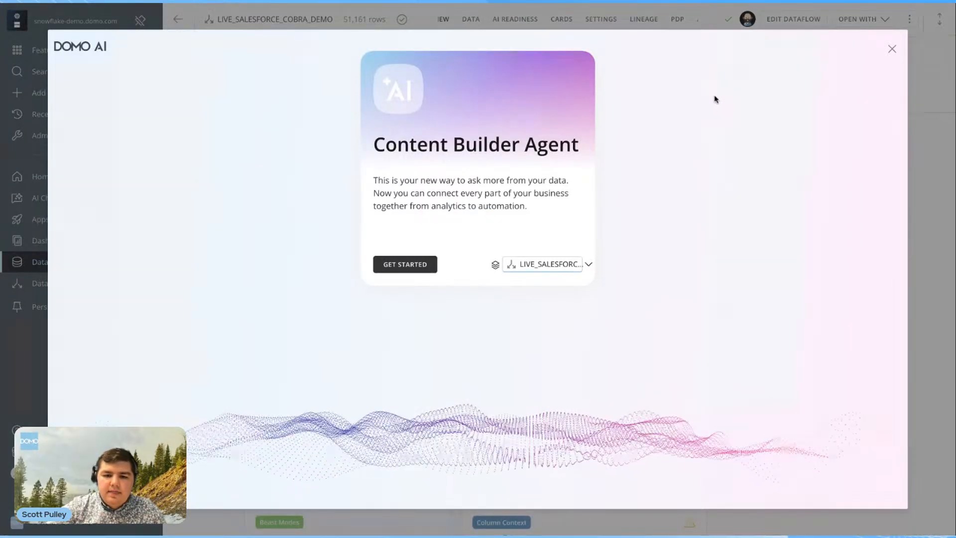
pyautogui.click(416, 266)
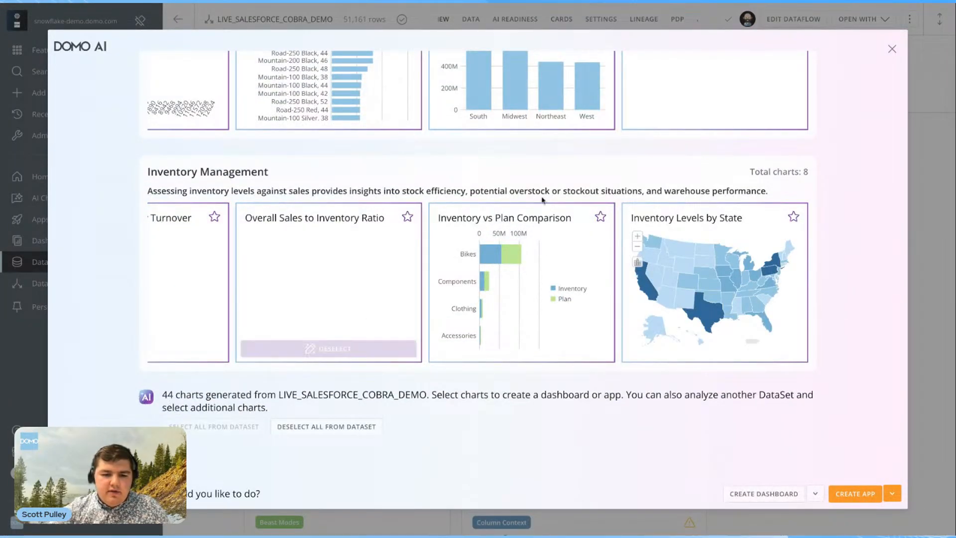
# - Deselect the Warehouse Inventory Turnover Analysis and Overall Sales to Inventory Ratio charts, and create an app from the remaining charts
pyautogui.hscroll(-3, 402, 264)
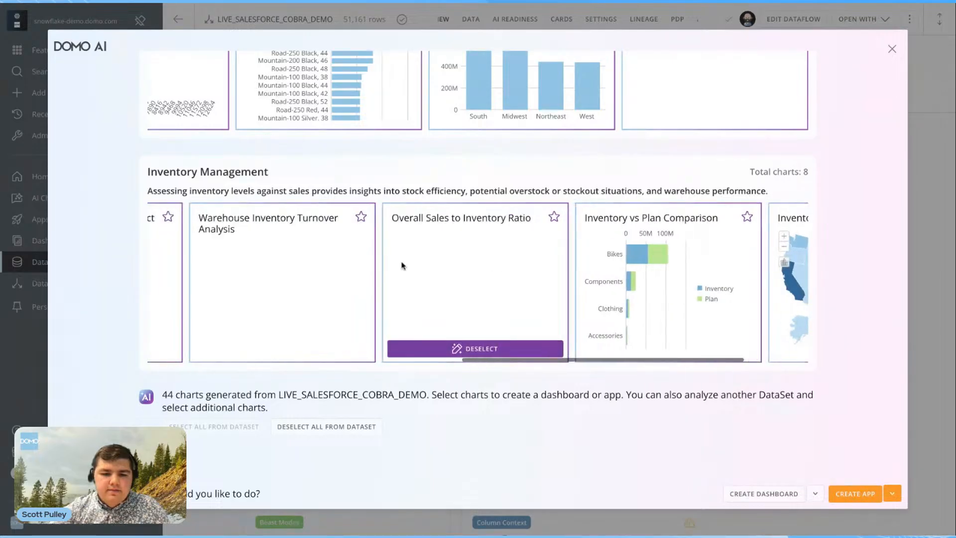
pyautogui.click(436, 355)
pyautogui.click(293, 354)
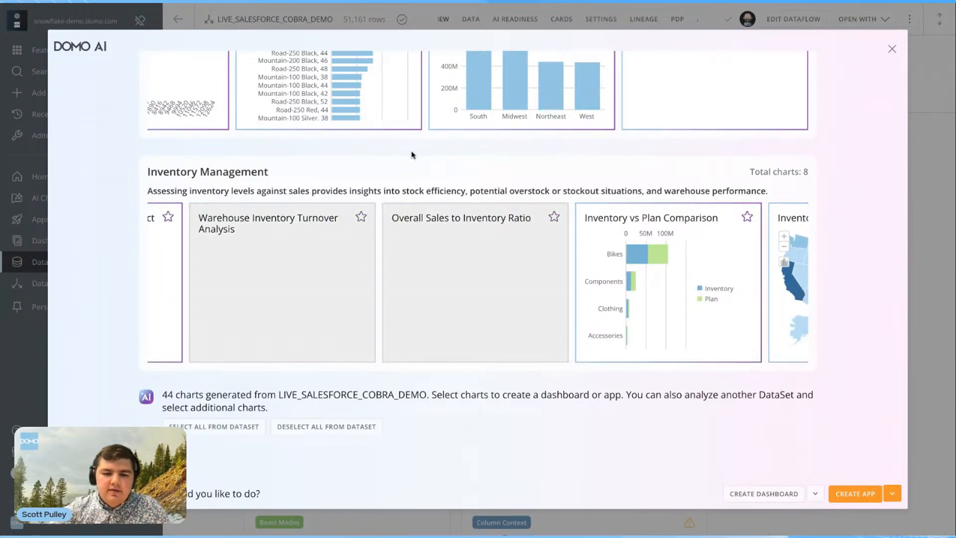
pyautogui.scroll(3, 624, 204)
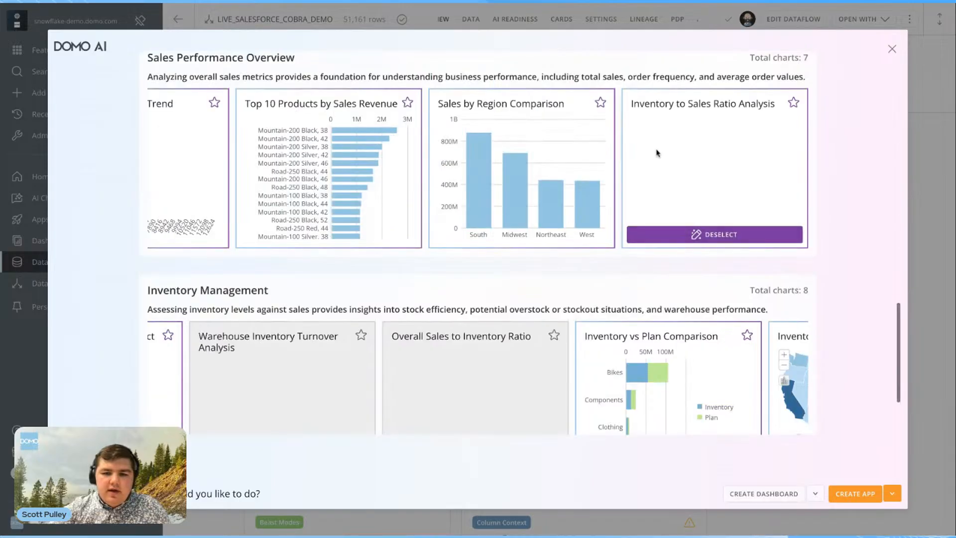
pyautogui.hscroll(-5, 657, 152)
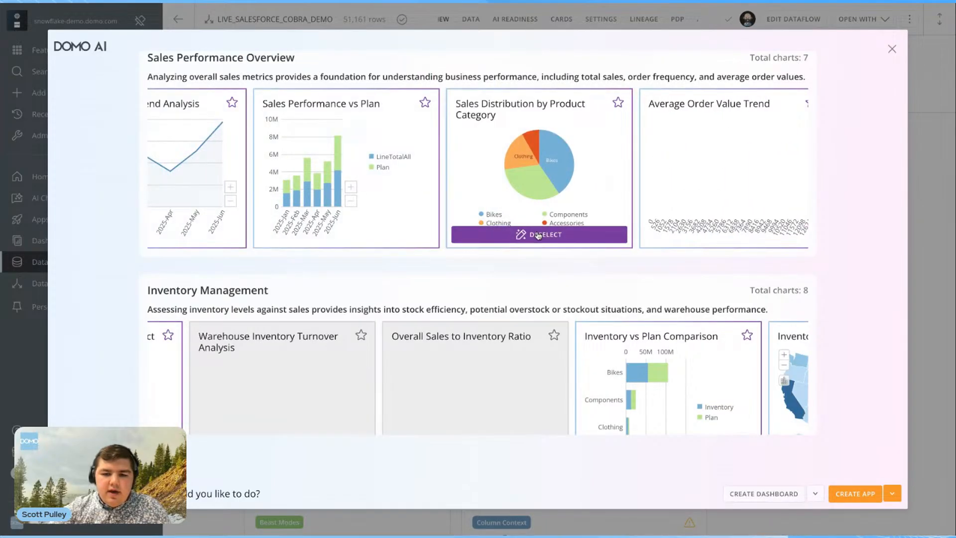
pyautogui.scroll(8, 550, 183)
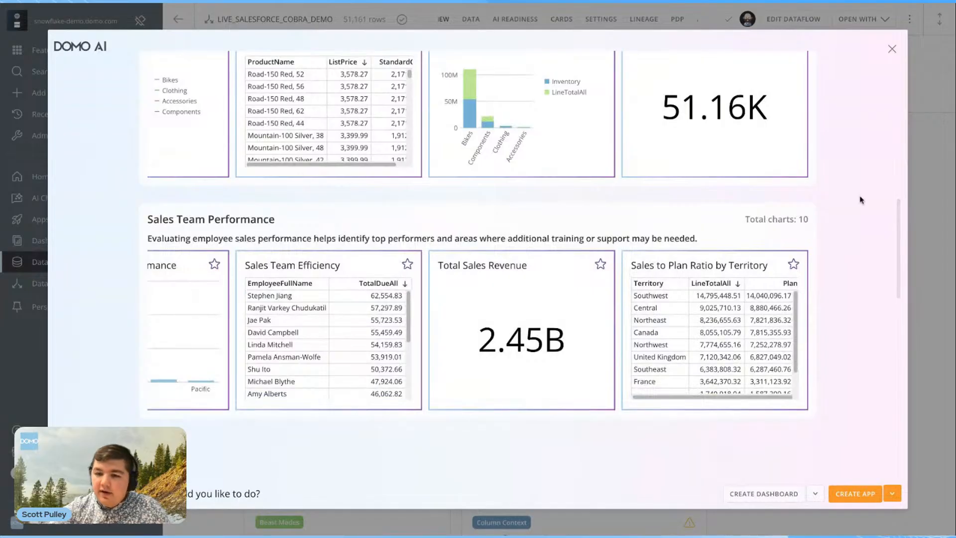
pyautogui.scroll(-8, 860, 198)
pyautogui.click(852, 495)
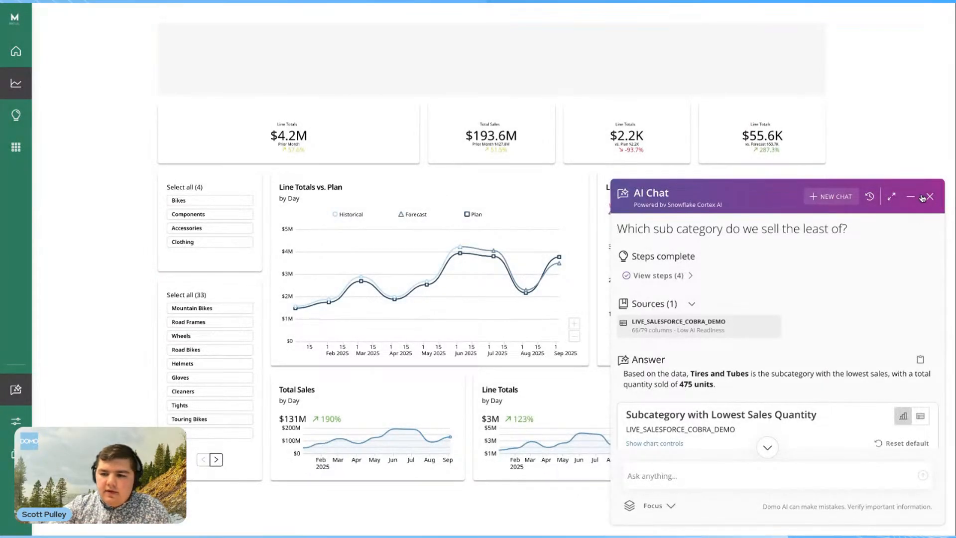
# - Switch to the Modo Retail Eval app, close its AI Chat, and open the app for editing from its details
pyautogui.click(930, 197)
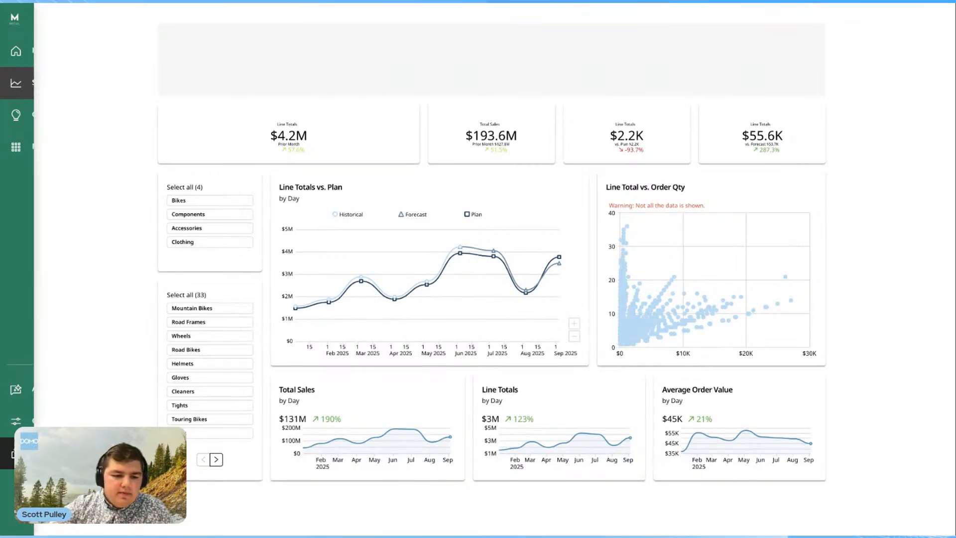
pyautogui.moveTo(25, 453)
pyautogui.click(25, 485)
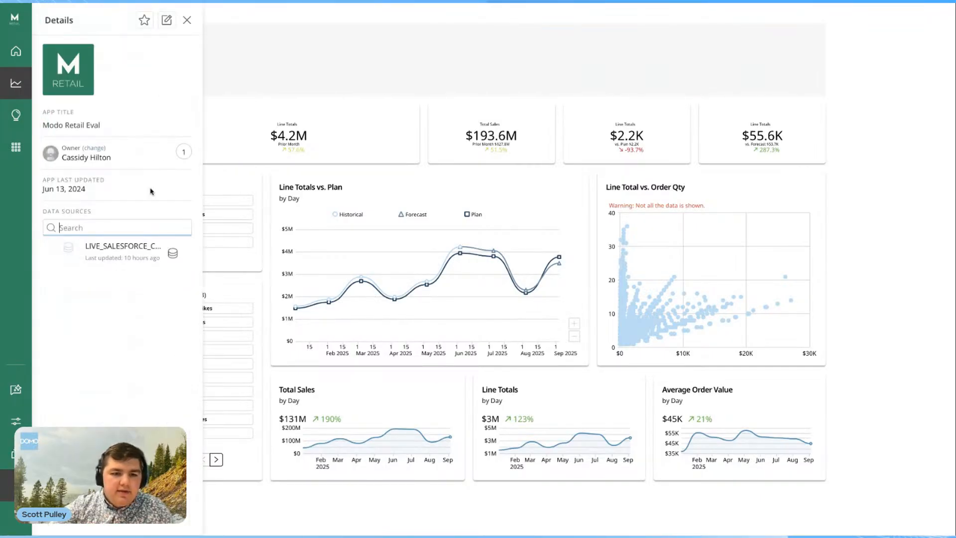
pyautogui.click(173, 20)
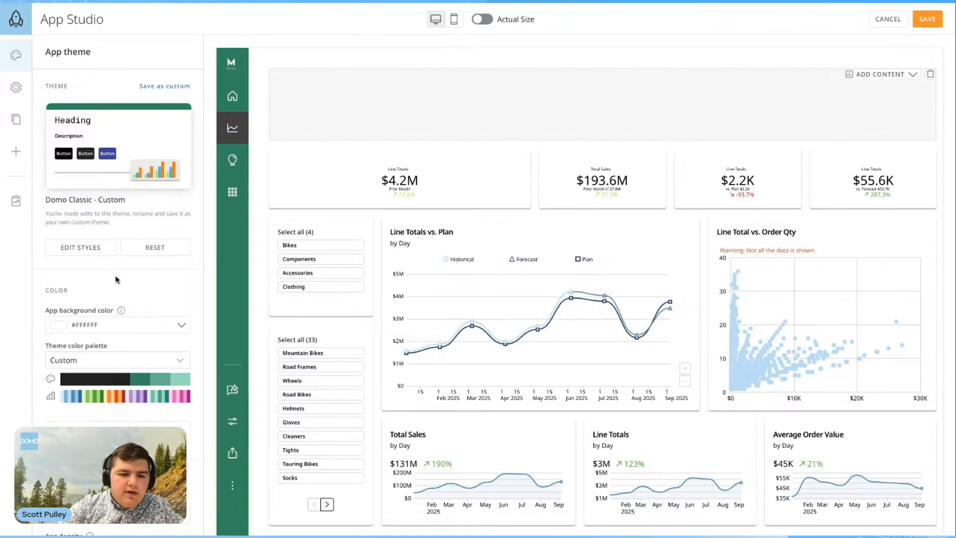
# - Select the Line Totals vs. Plan card and examine the appearance, spacing and font settings of its Style 3
pyautogui.click(467, 247)
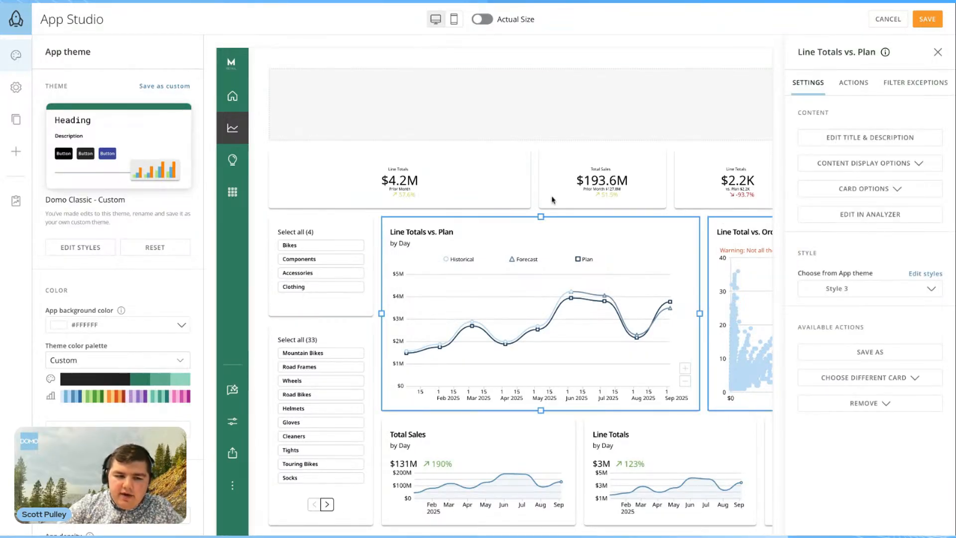
pyautogui.click(917, 272)
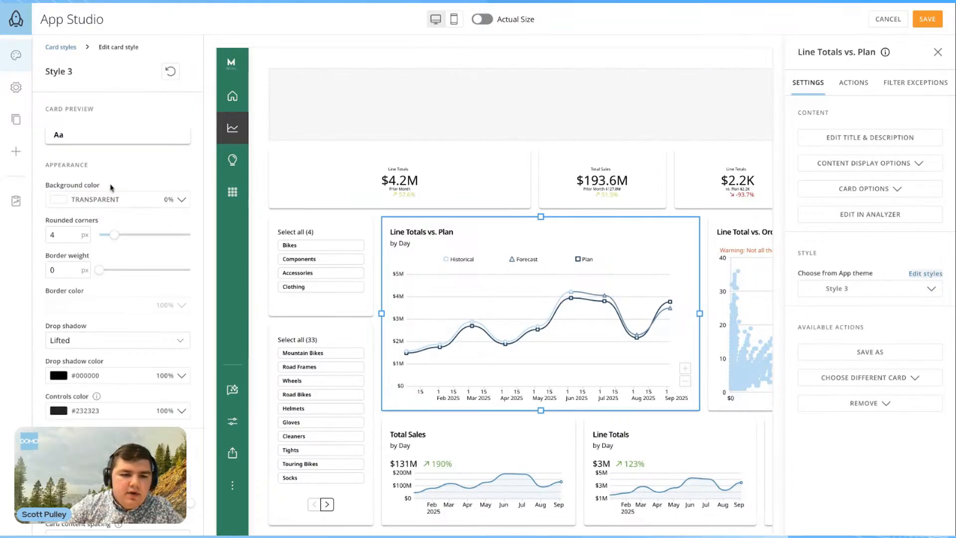
pyautogui.scroll(-4, 85, 319)
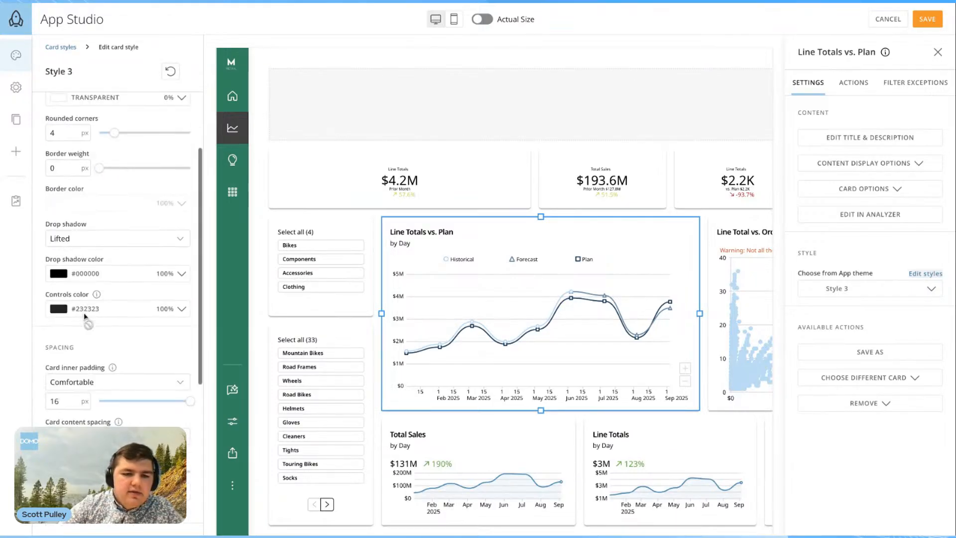
pyautogui.scroll(-5, 146, 286)
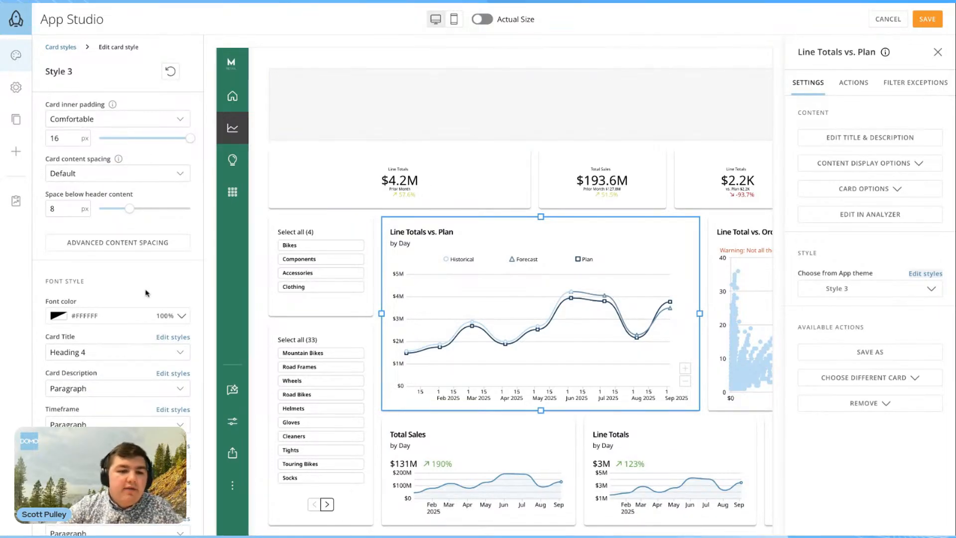
pyautogui.scroll(5, 154, 249)
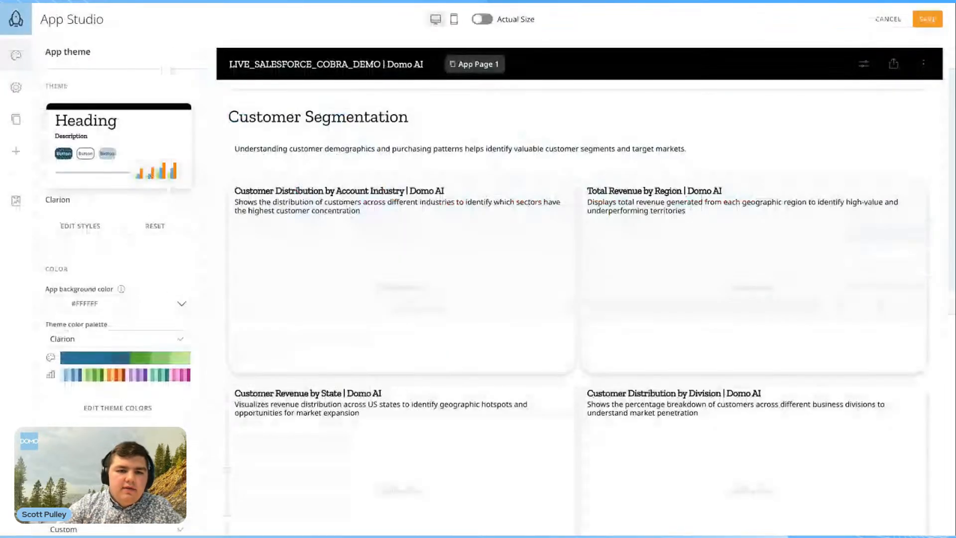
# - In the generated LIVE_SALESFORCE_COBRA_DEMO app, save and open the Product Category Popularity by Region card in Analyzer, and enable auto preview
pyautogui.click(459, 254)
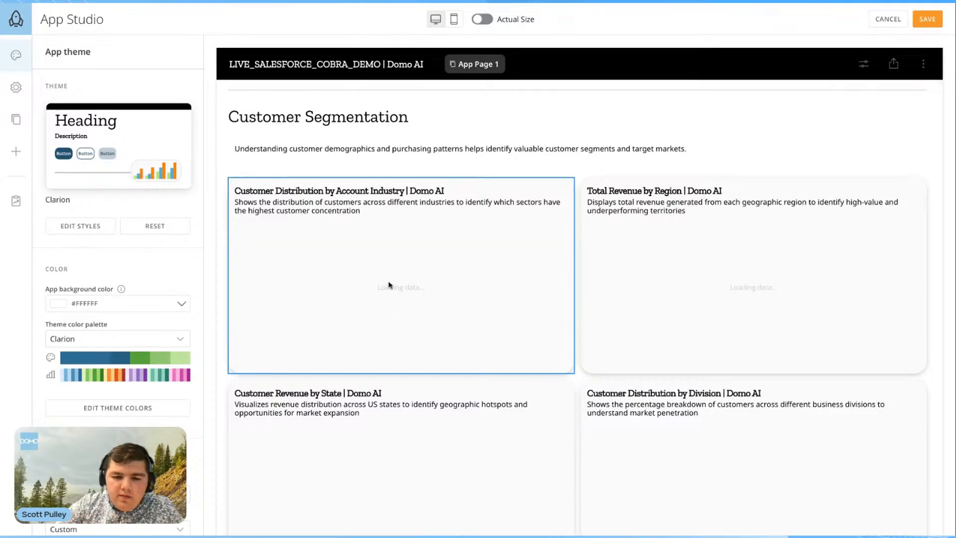
pyautogui.scroll(-1, 454, 278)
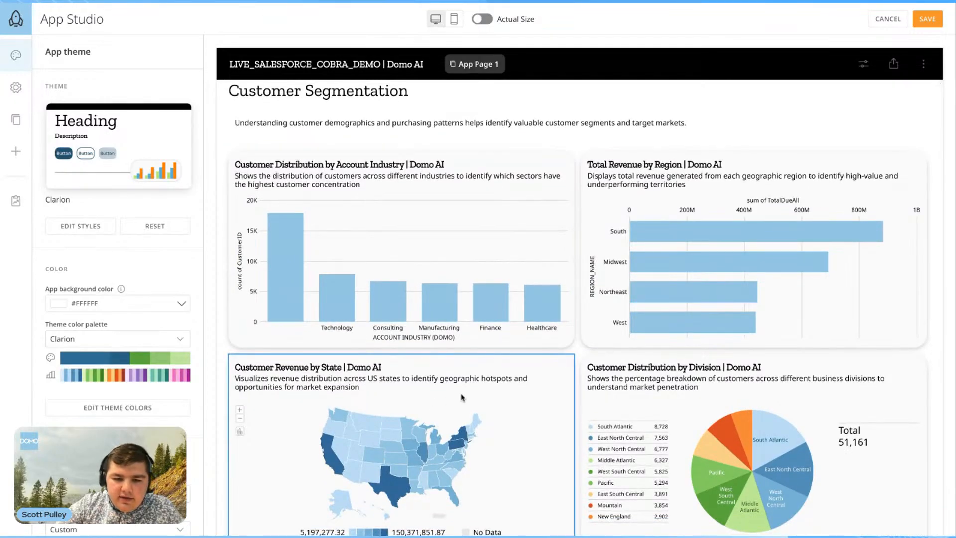
pyautogui.scroll(-4, 463, 397)
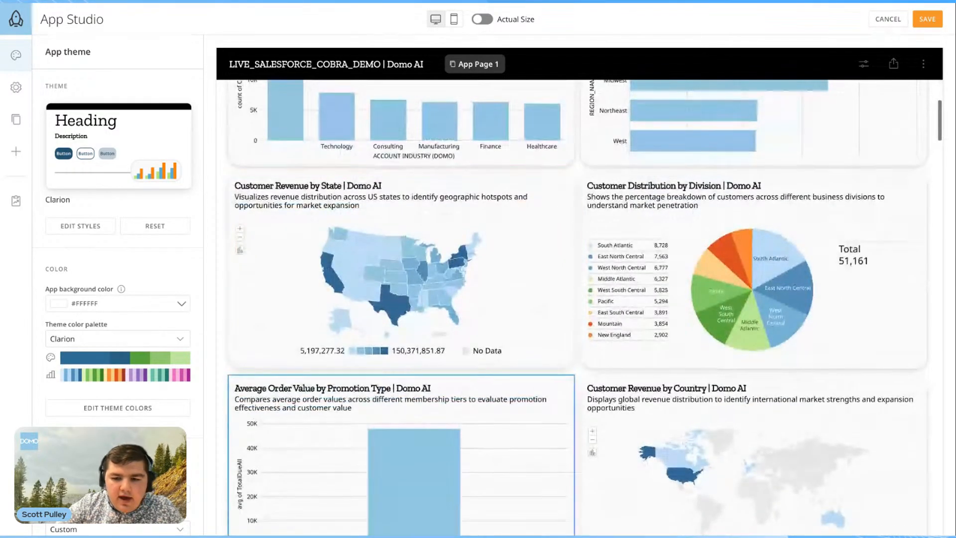
pyautogui.scroll(-2, 462, 396)
pyautogui.scroll(-6, 504, 270)
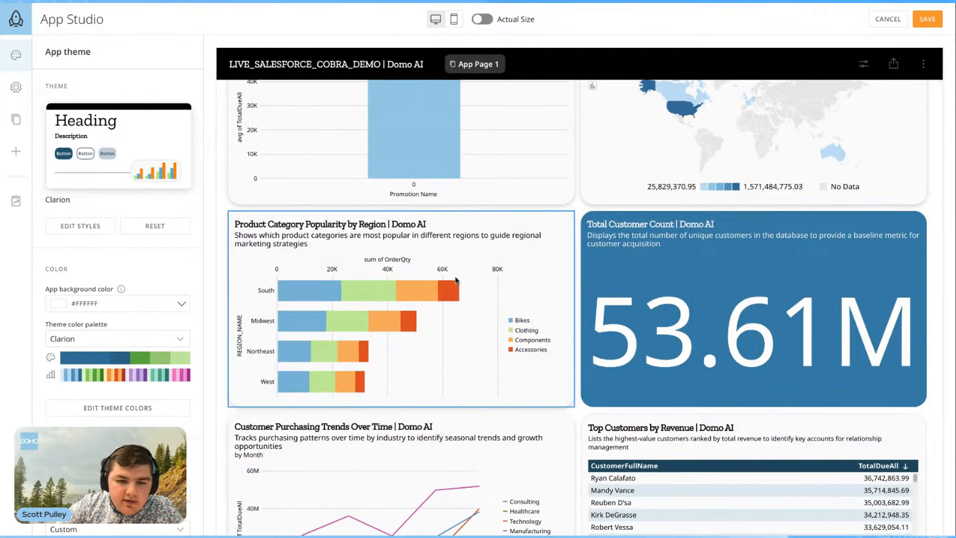
pyautogui.click(455, 281)
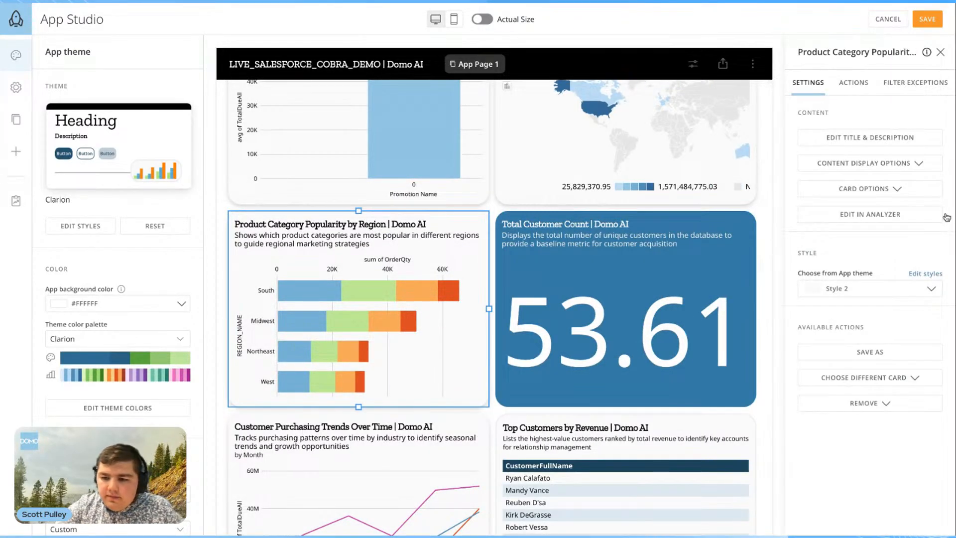
pyautogui.click(934, 215)
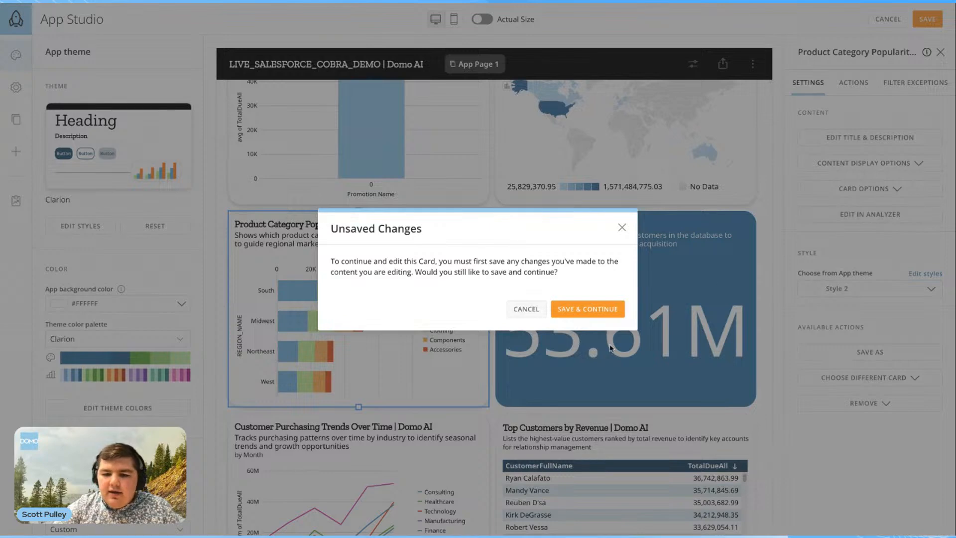
pyautogui.click(588, 309)
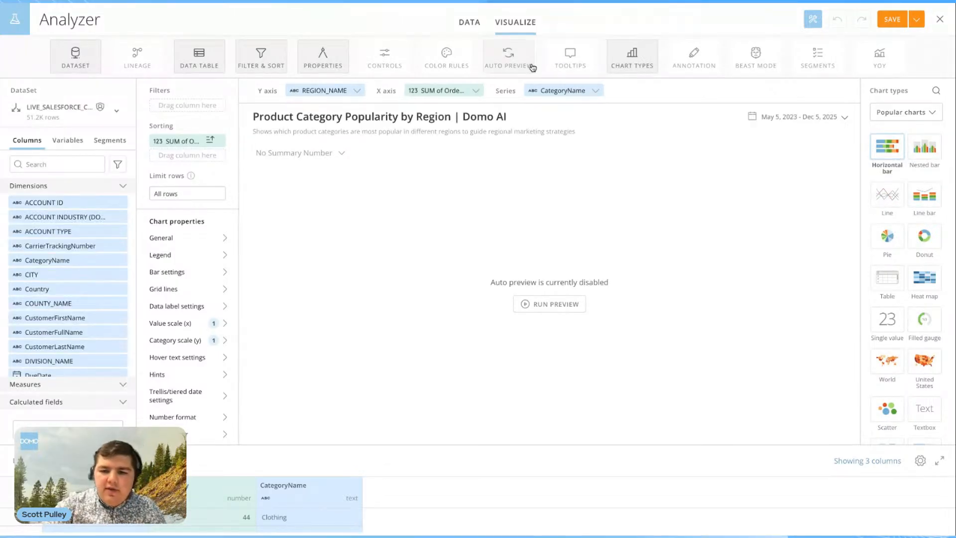
pyautogui.click(508, 55)
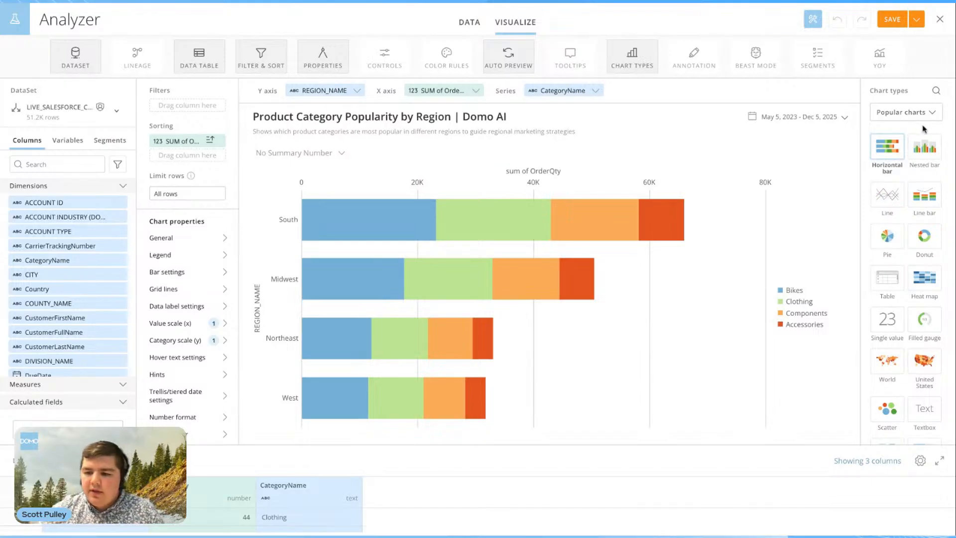
# - Change the chart to a United States map using STATE_NAME for the state name, and clear the column search
pyautogui.click(931, 365)
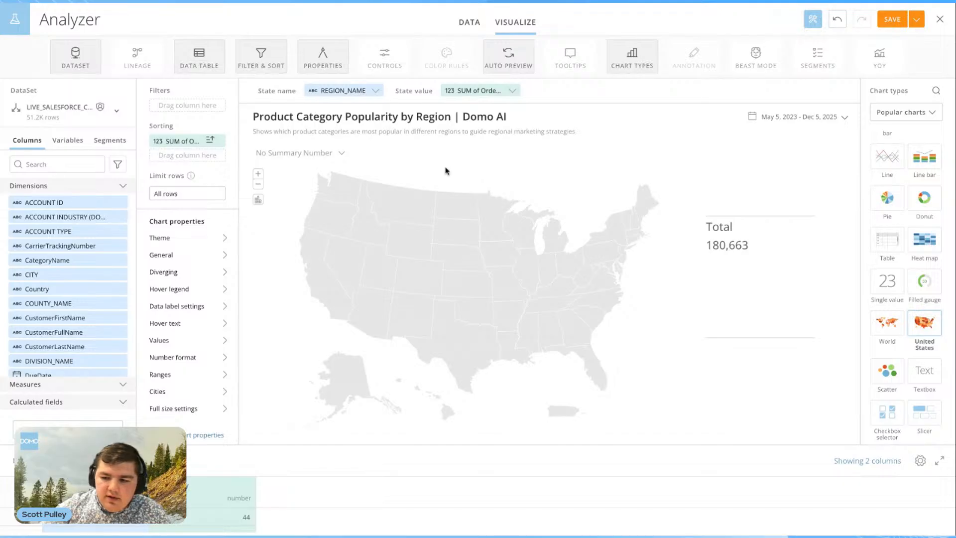
pyautogui.click(49, 160)
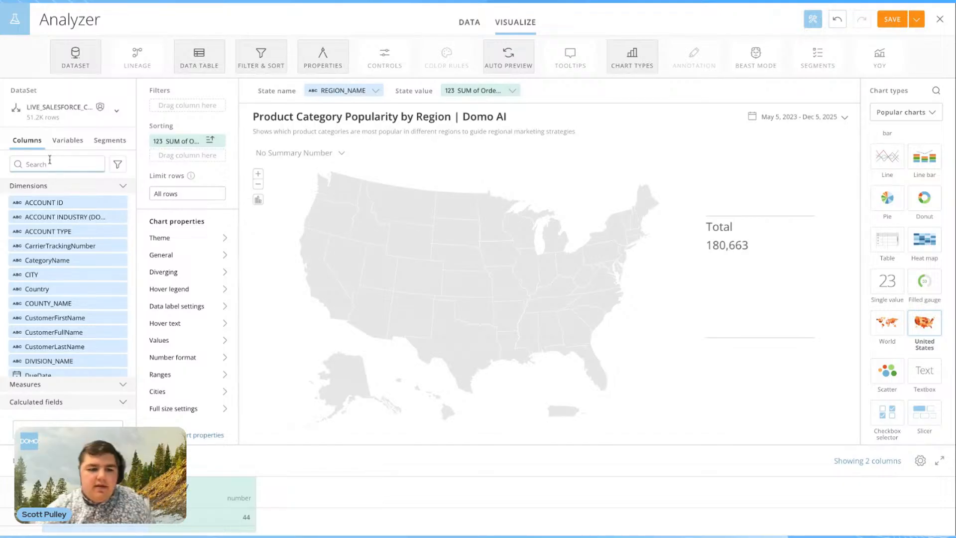
pyautogui.write('sta')
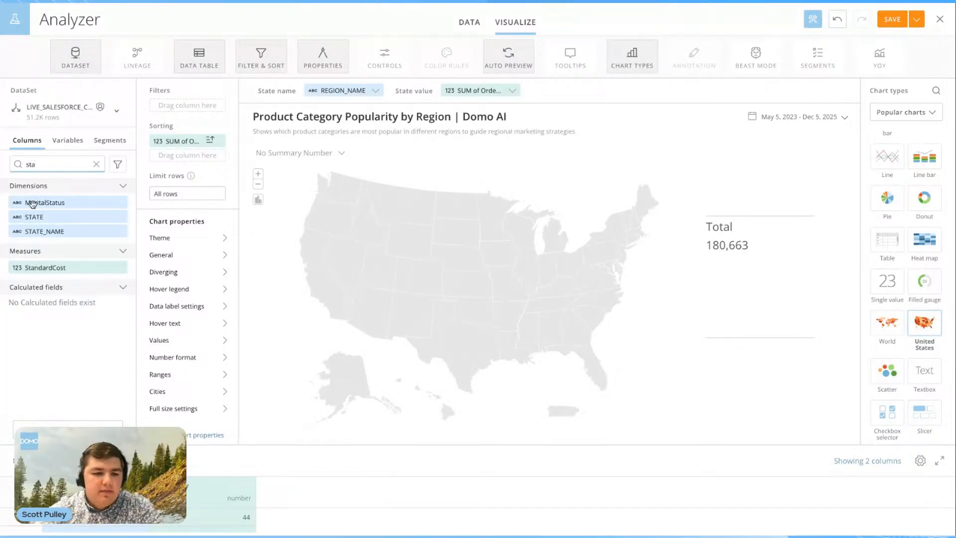
pyautogui.moveTo(33, 233); pyautogui.dragTo(344, 91)
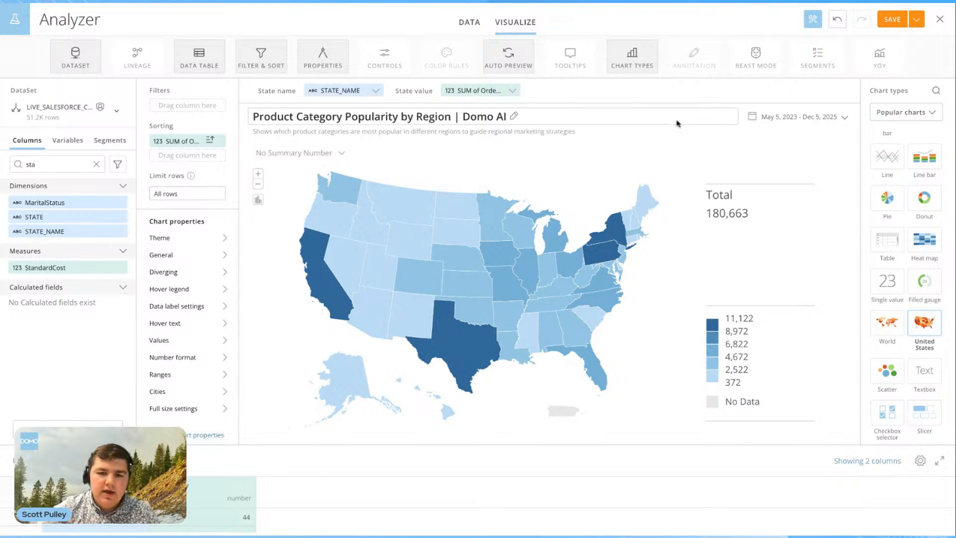
pyautogui.click(120, 188)
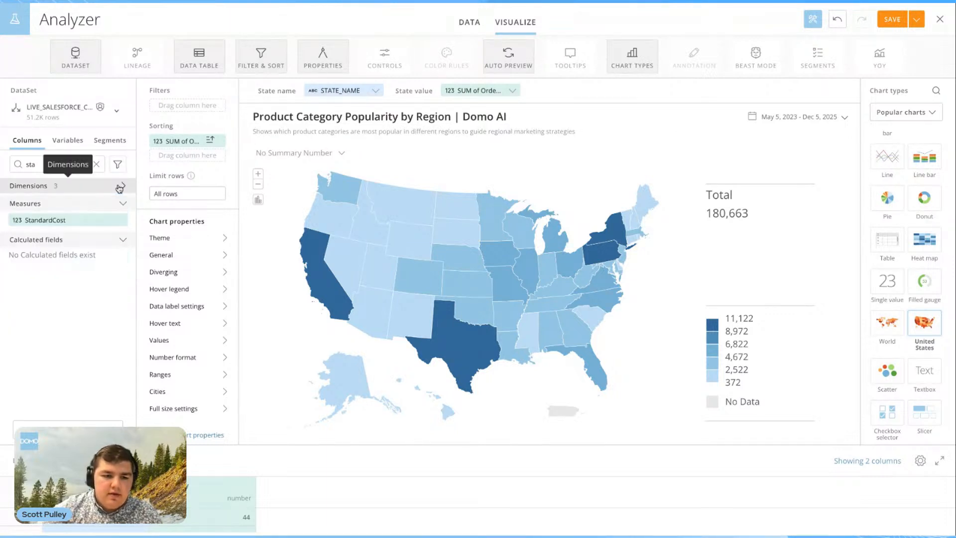
pyautogui.click(122, 185)
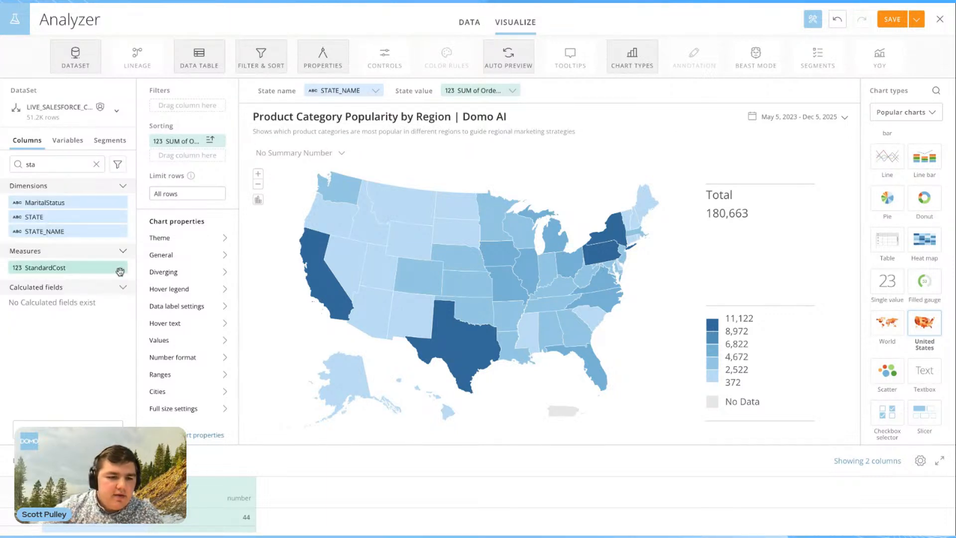
pyautogui.click(46, 166)
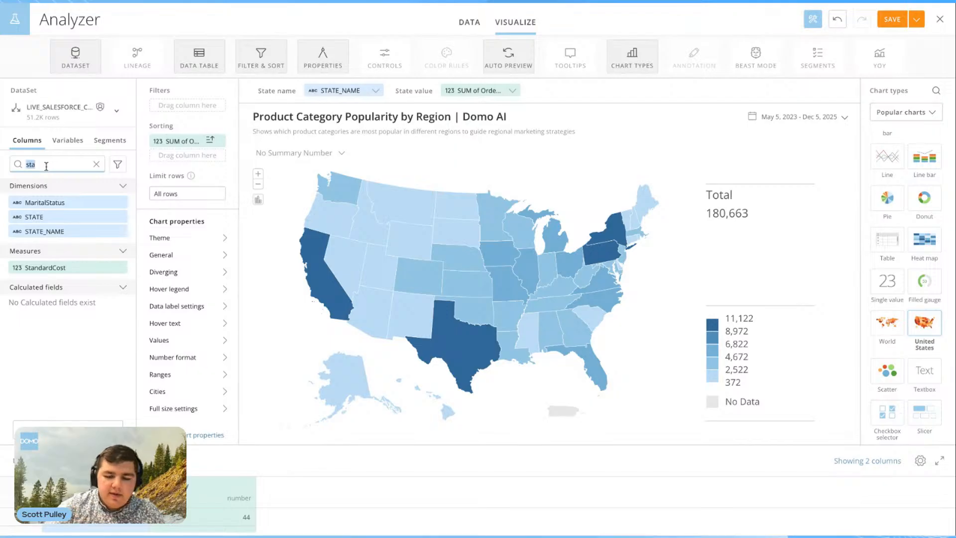
pyautogui.press('BackSpace')
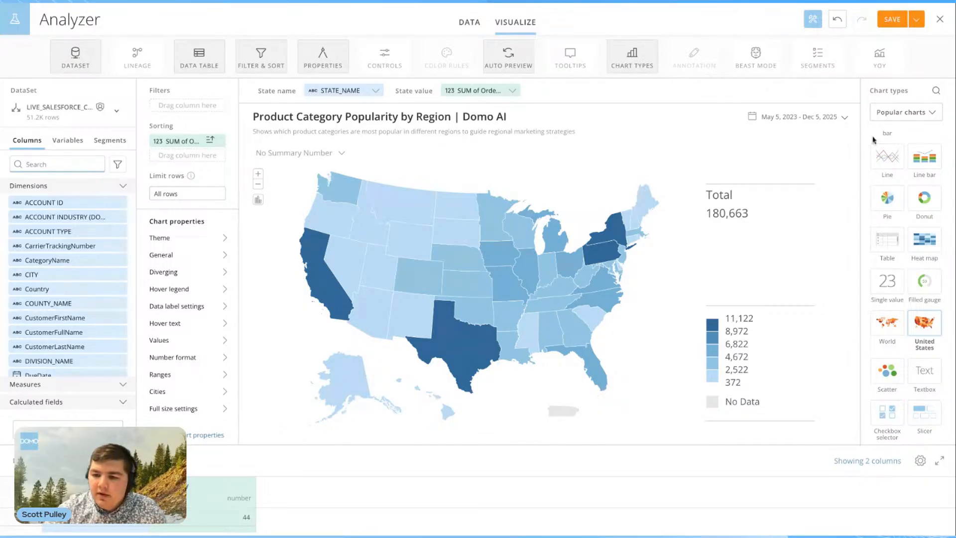
# - Change the chart type to the Grouped bar from the Period over period charts
pyautogui.click(910, 113)
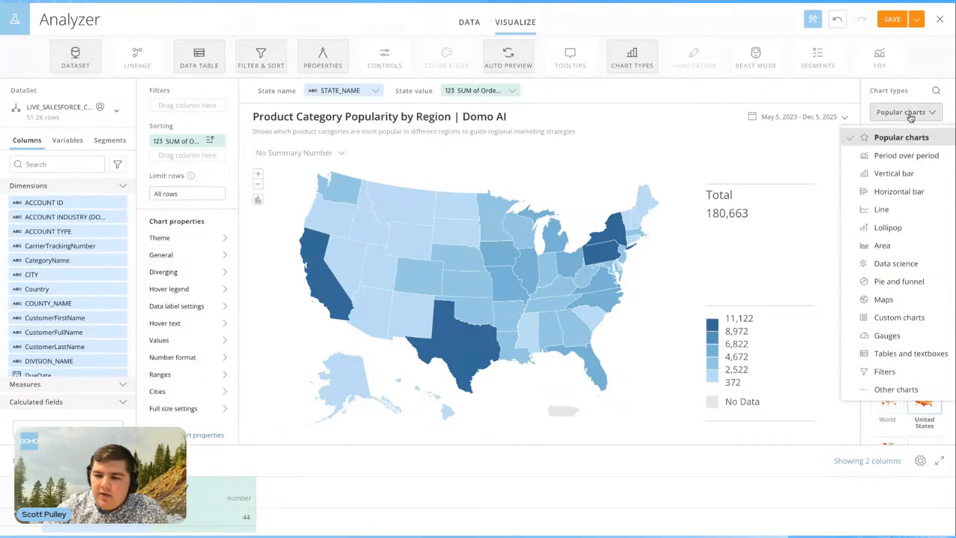
pyautogui.click(891, 138)
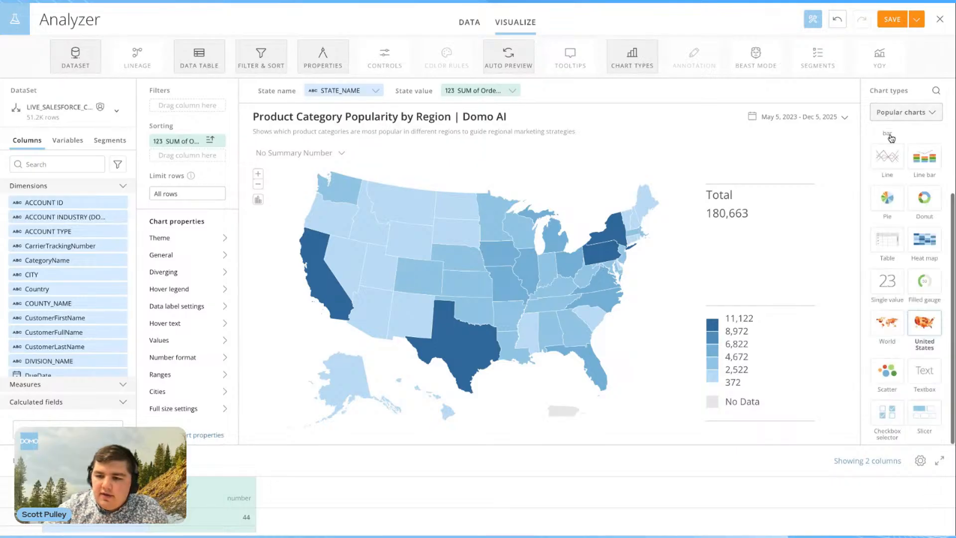
pyautogui.click(909, 114)
pyautogui.click(897, 158)
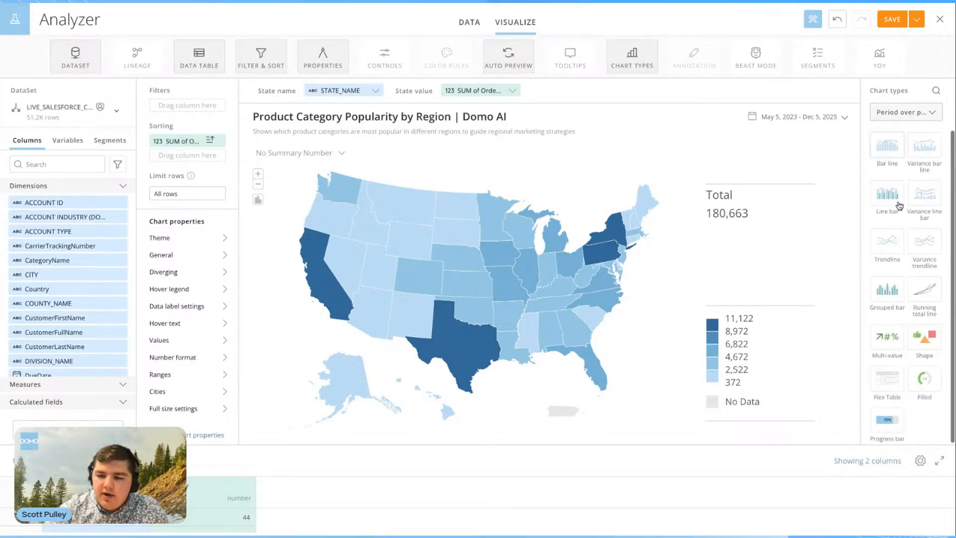
pyautogui.click(886, 293)
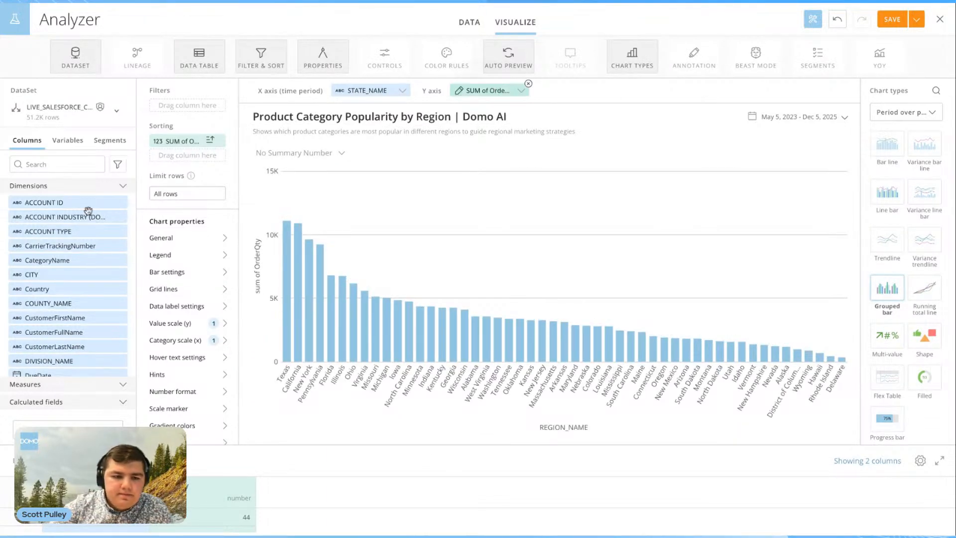
# - Replace STATE_NAME with the OrderDate column on the chart's X axis time period
pyautogui.moveTo(411, 87)
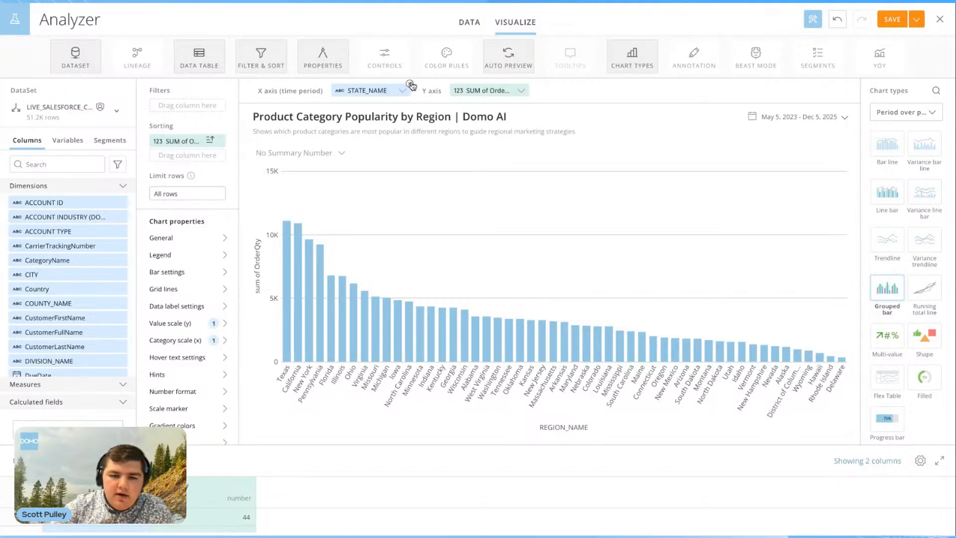
pyautogui.click(410, 84)
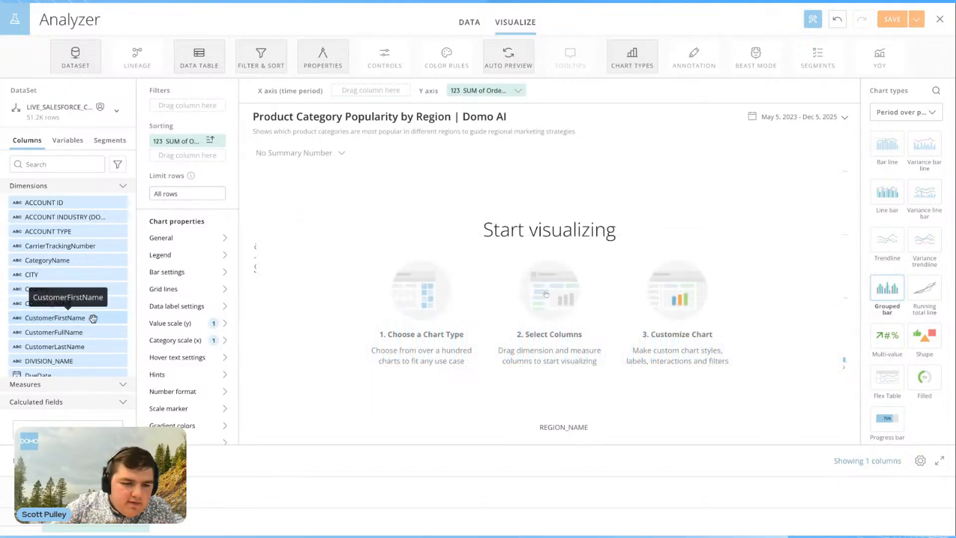
pyautogui.scroll(-3, 93, 319)
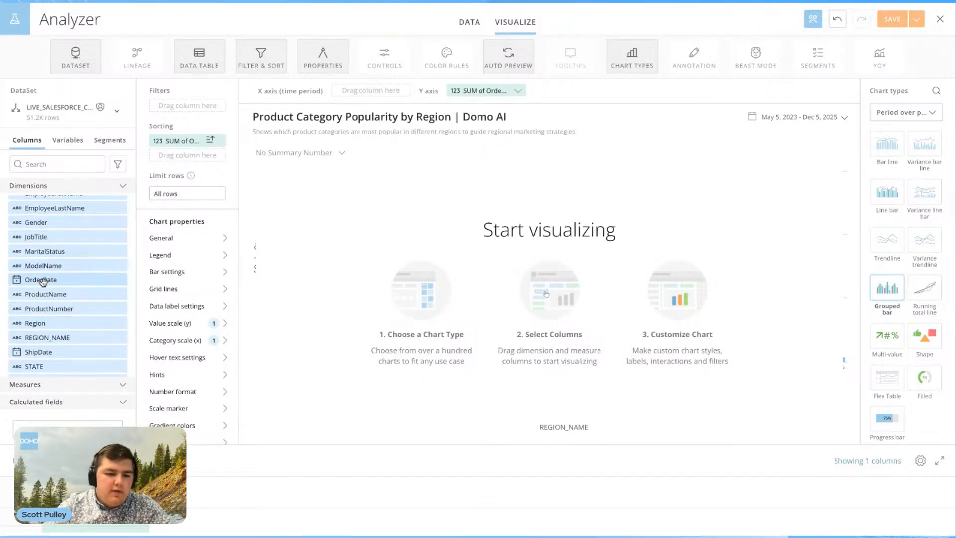
pyautogui.moveTo(44, 281); pyautogui.dragTo(371, 90)
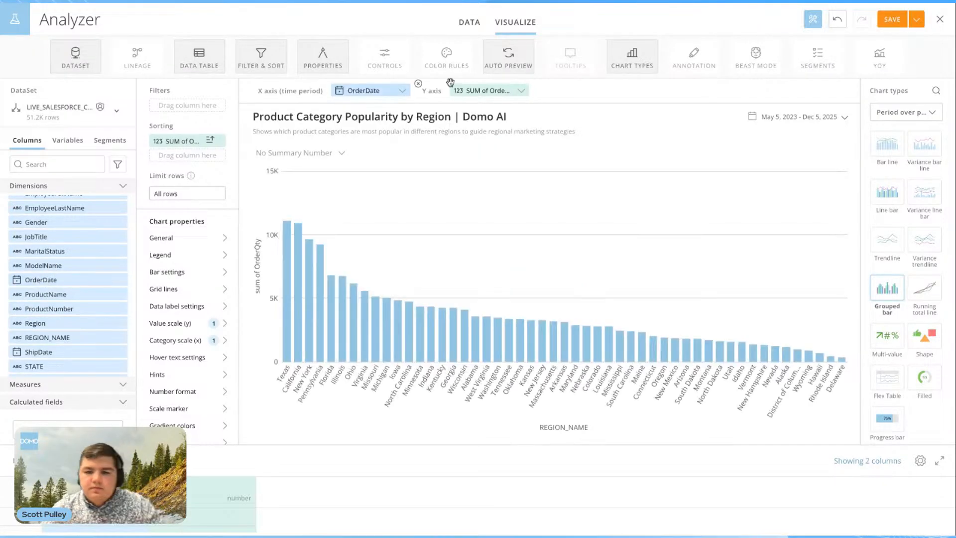
# - Set the chart's date range to Previous Year and graph it by Month
pyautogui.click(817, 119)
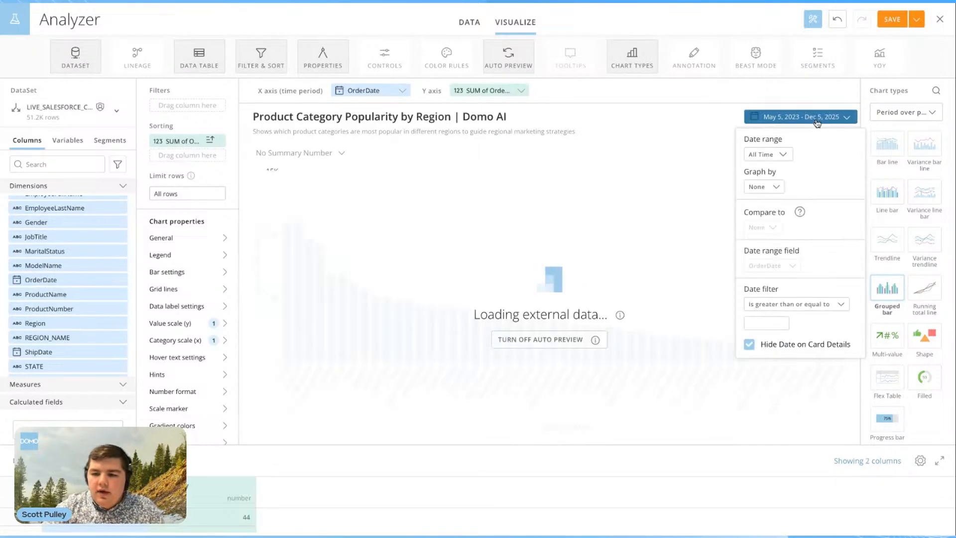
pyautogui.click(768, 155)
pyautogui.click(790, 225)
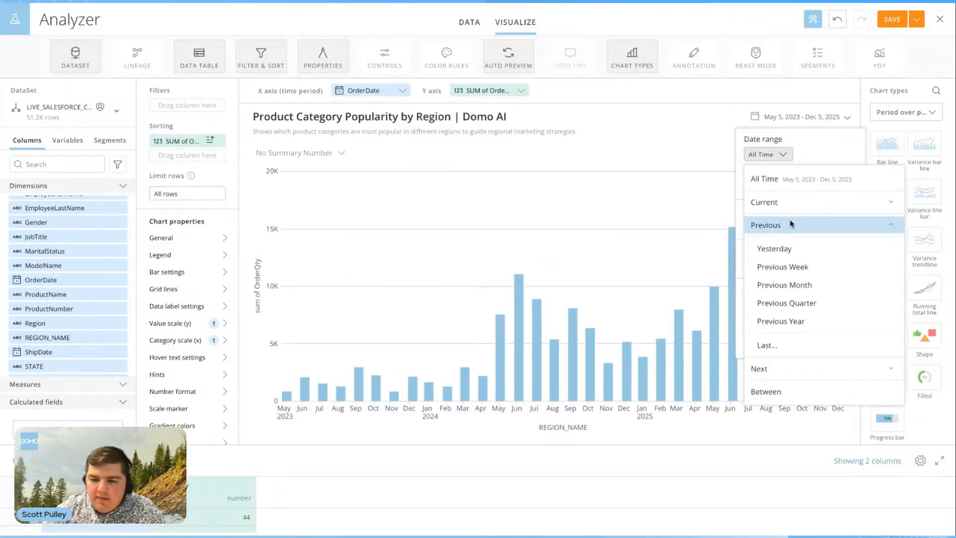
pyautogui.click(792, 321)
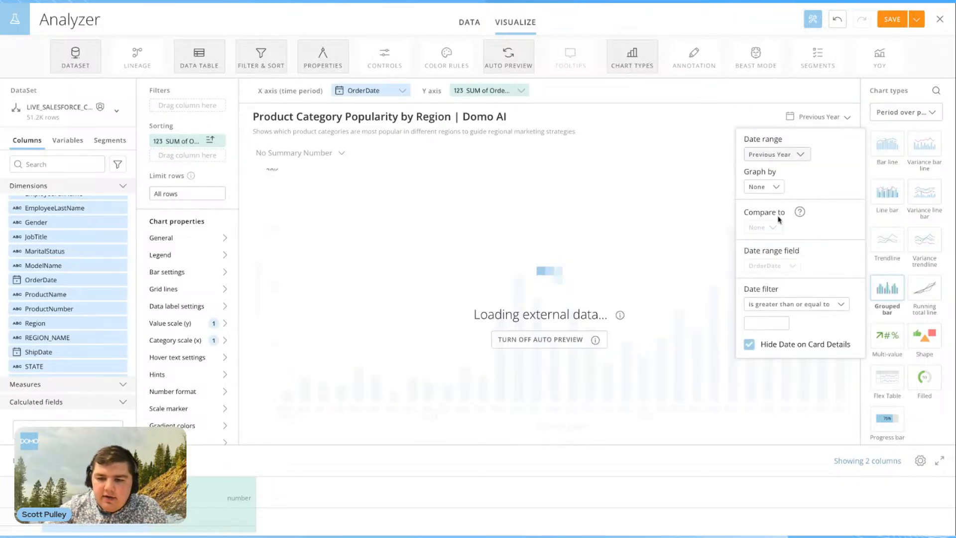
pyautogui.click(763, 187)
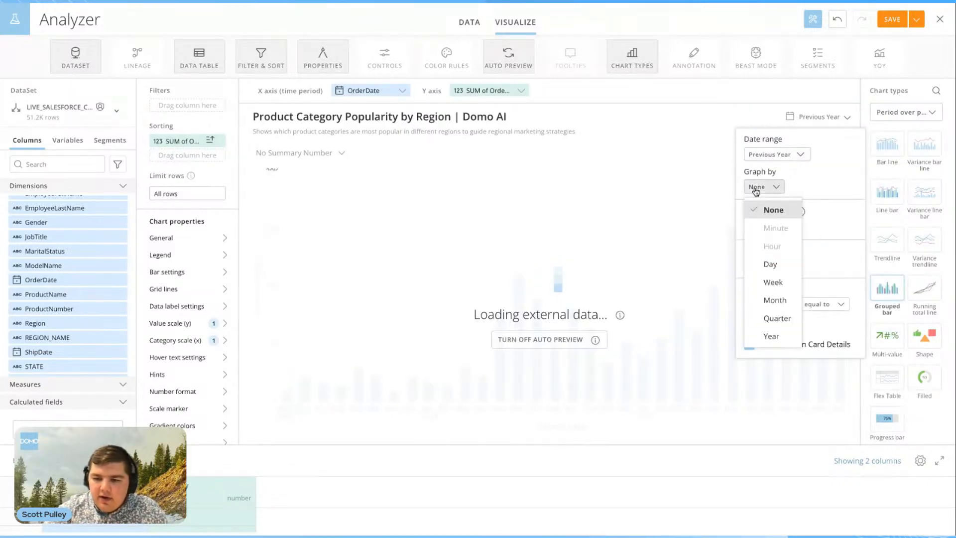
pyautogui.click(775, 300)
# - Compare the chart Year over Year with 1 year ago, and close the date settings
pyautogui.click(769, 228)
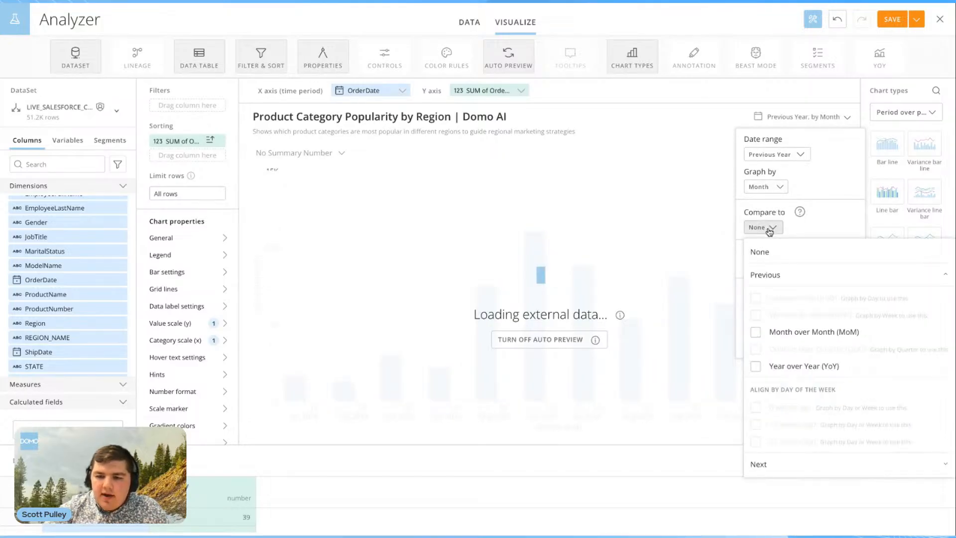
pyautogui.click(756, 367)
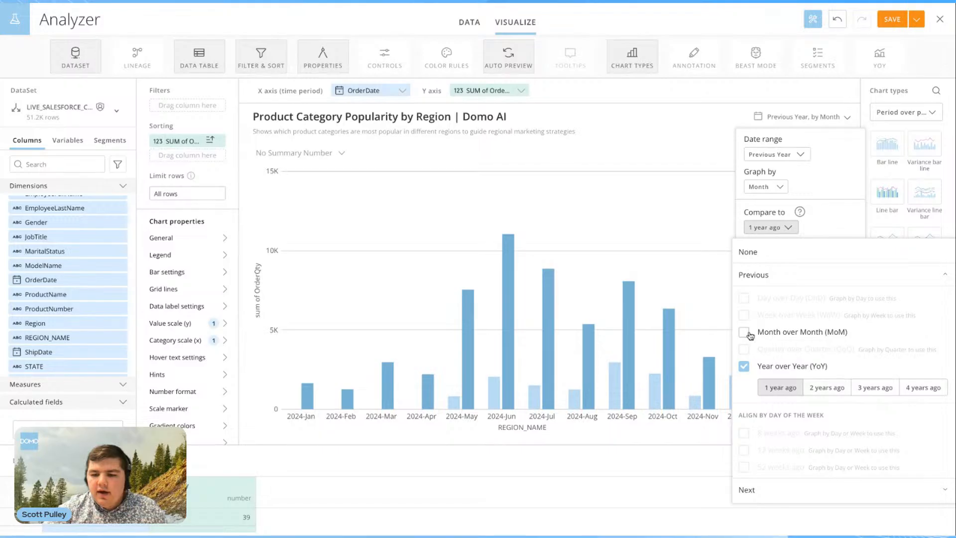
pyautogui.click(731, 92)
pyautogui.click(731, 92)
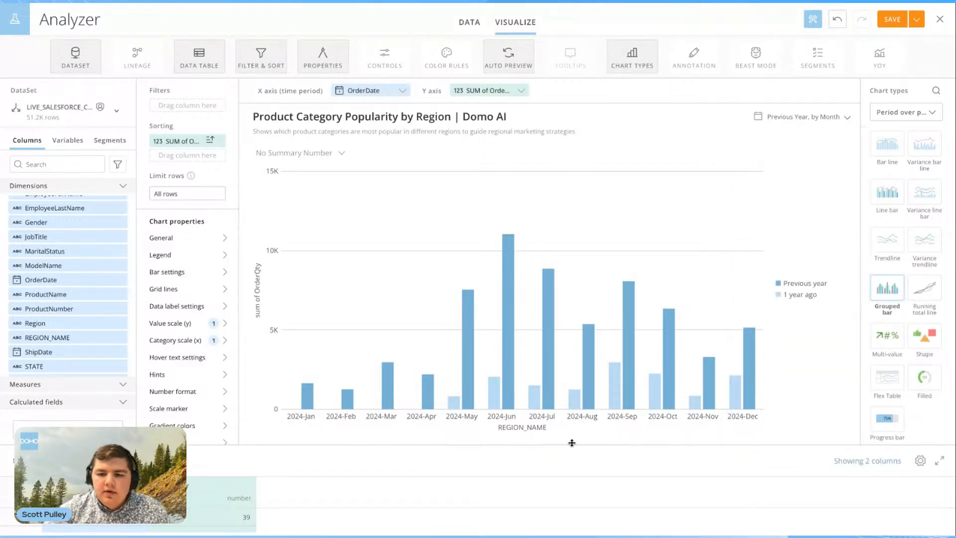
pyautogui.moveTo(577, 404)
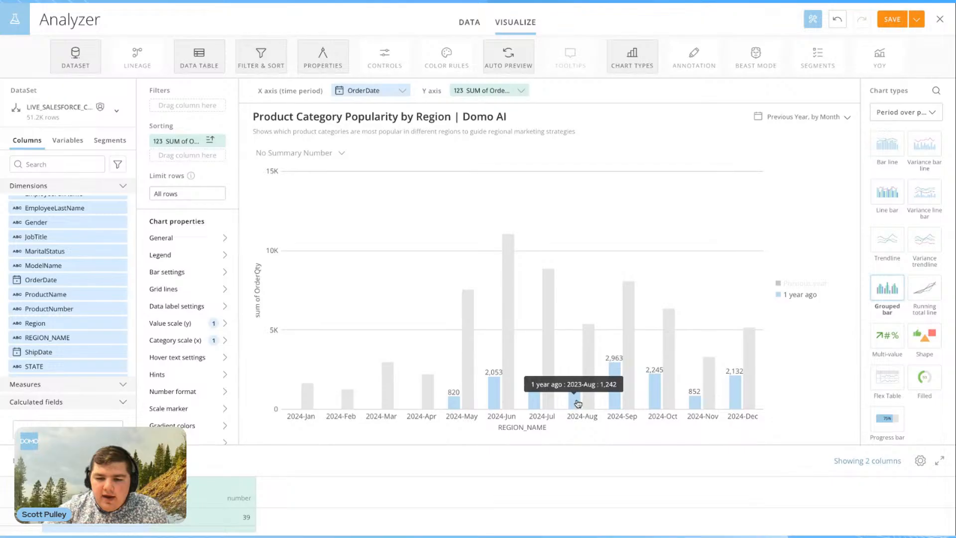
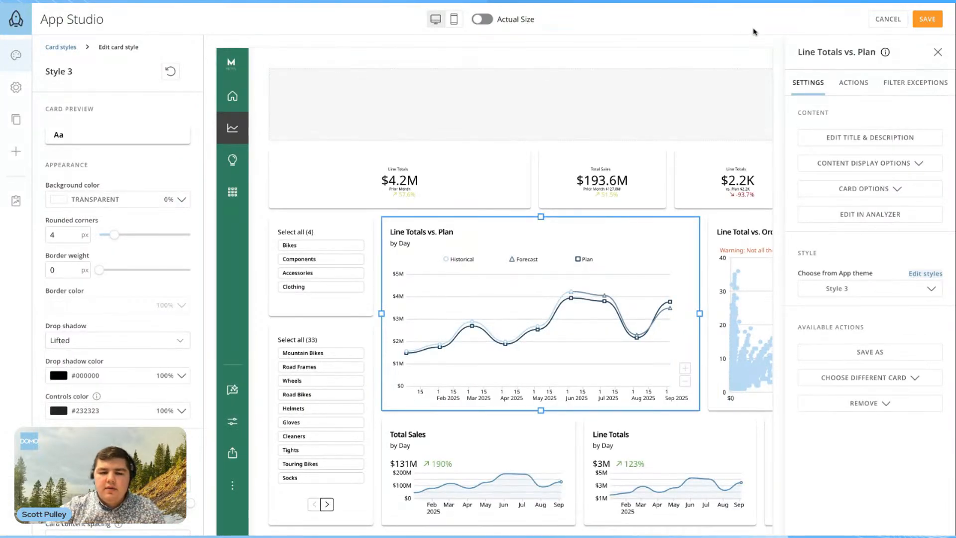
# - Switch to the Modo Retail Eval app, leave its editor without saving, and start a new AI Chat
pyautogui.click(888, 19)
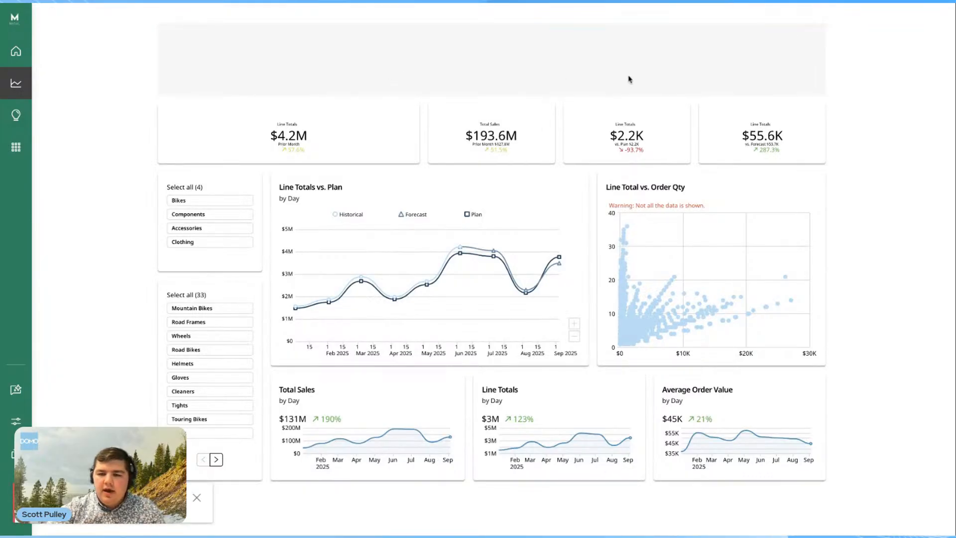
pyautogui.moveTo(50, 302)
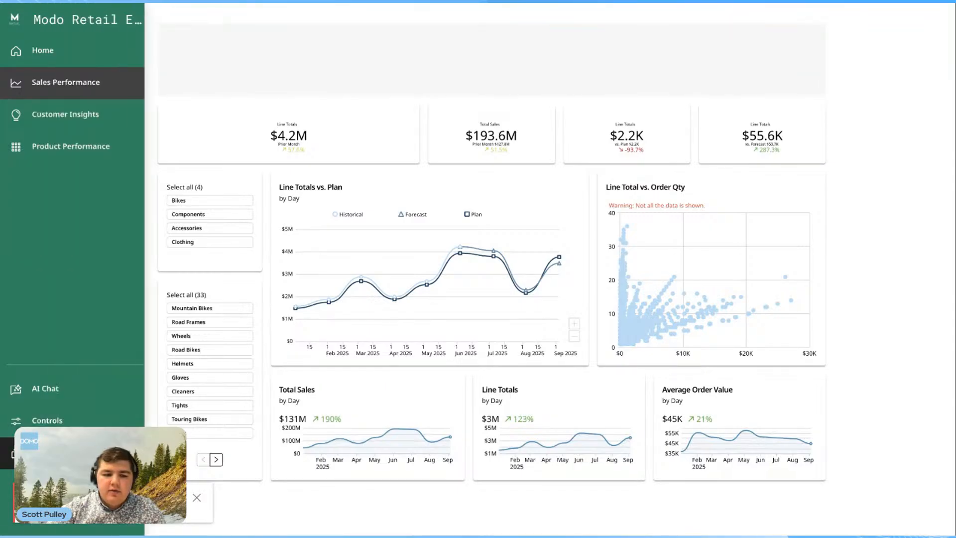
pyautogui.click(55, 386)
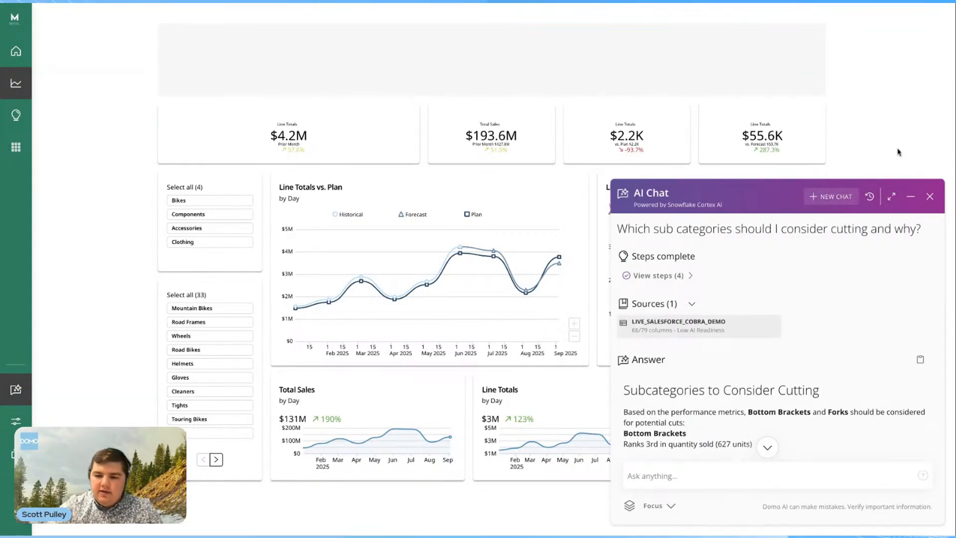
pyautogui.click(834, 199)
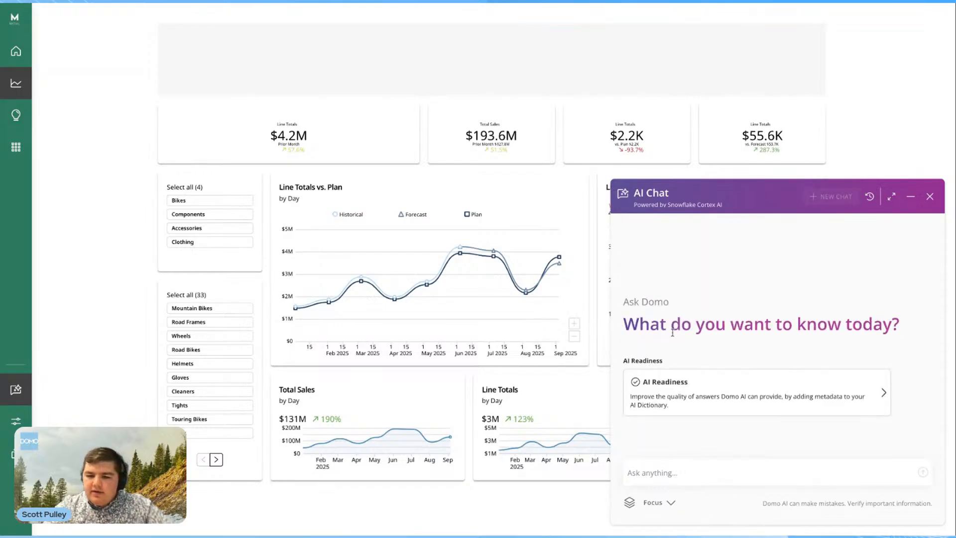
# - Ask AI Chat "Which are my top 5 perfoming subcategories?" and review the answer with its sources and chart
pyautogui.click(682, 475)
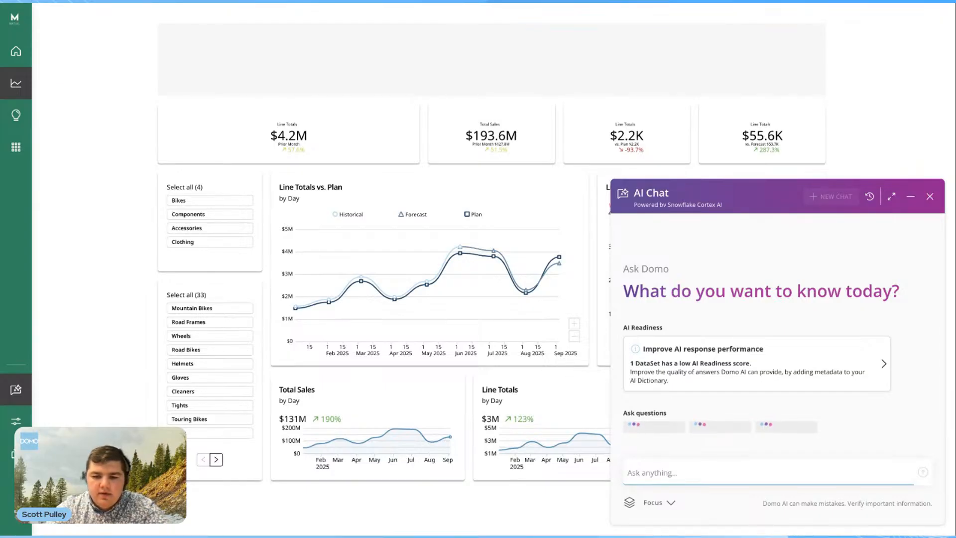
pyautogui.write('Which ')
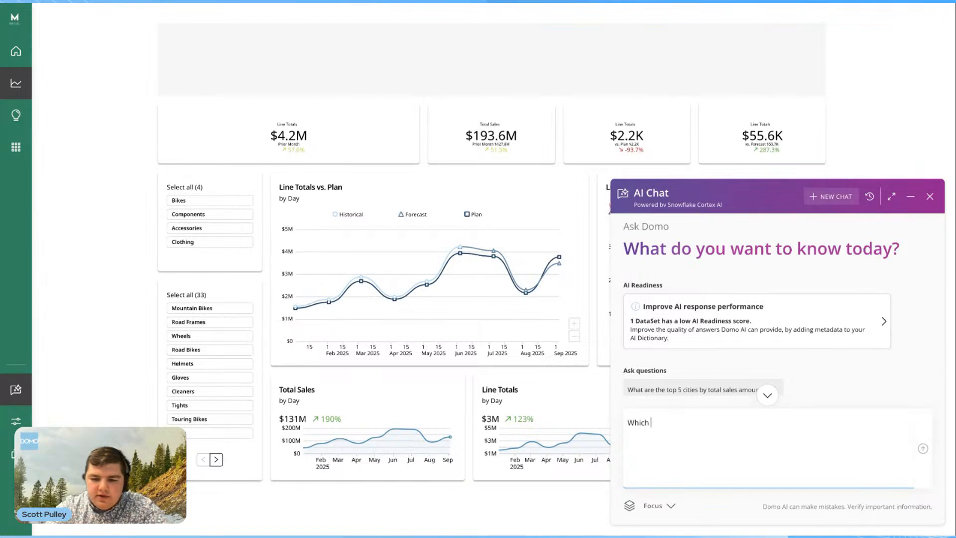
pyautogui.write('are my top ')
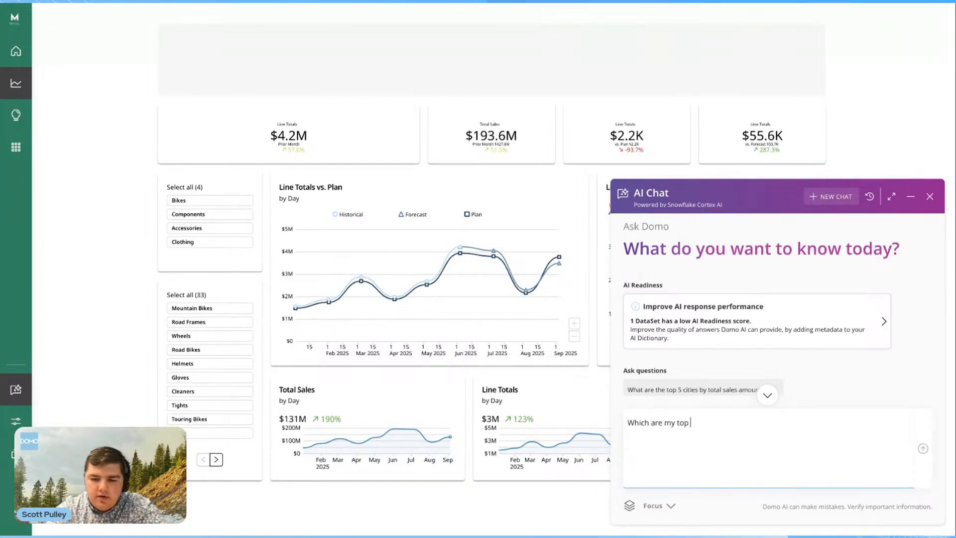
pyautogui.write('15 perfo')
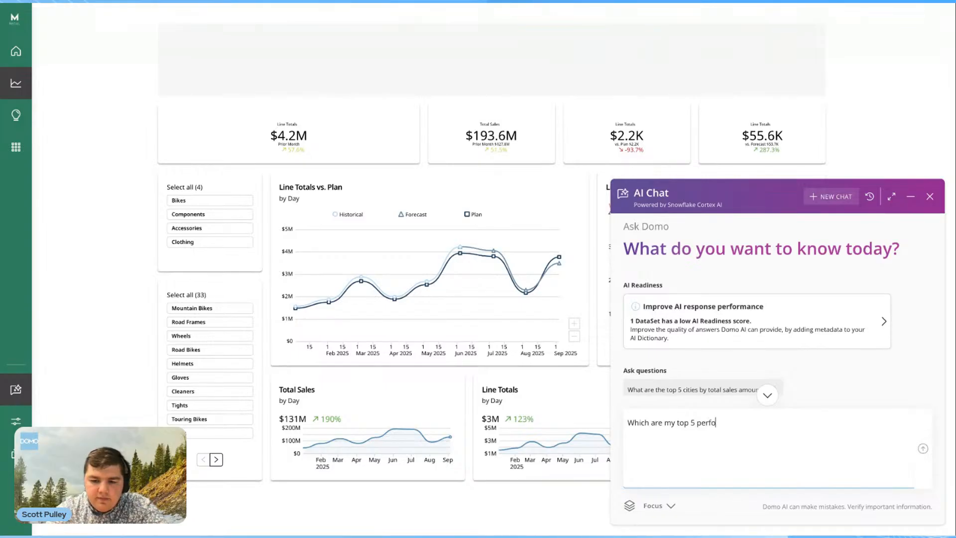
pyautogui.write('ming sub')
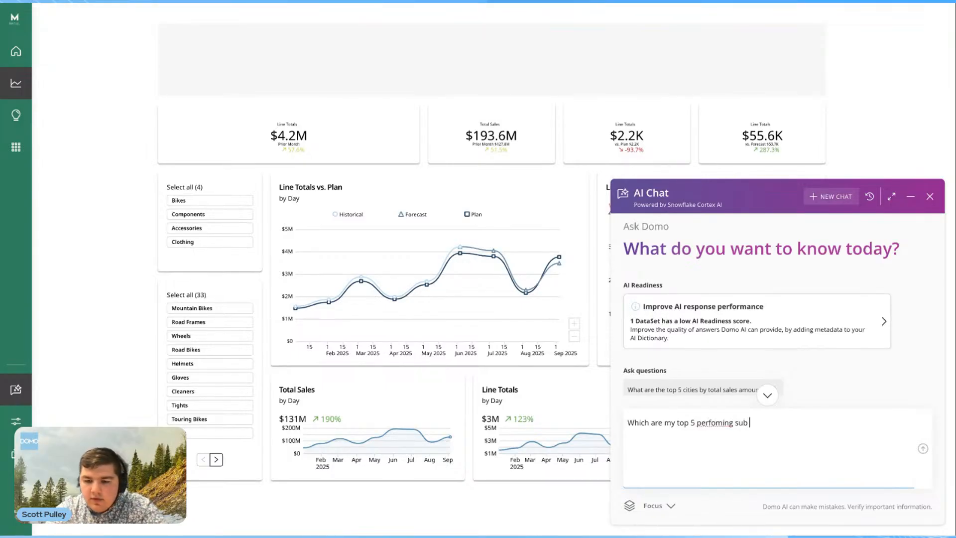
pyautogui.write('categro')
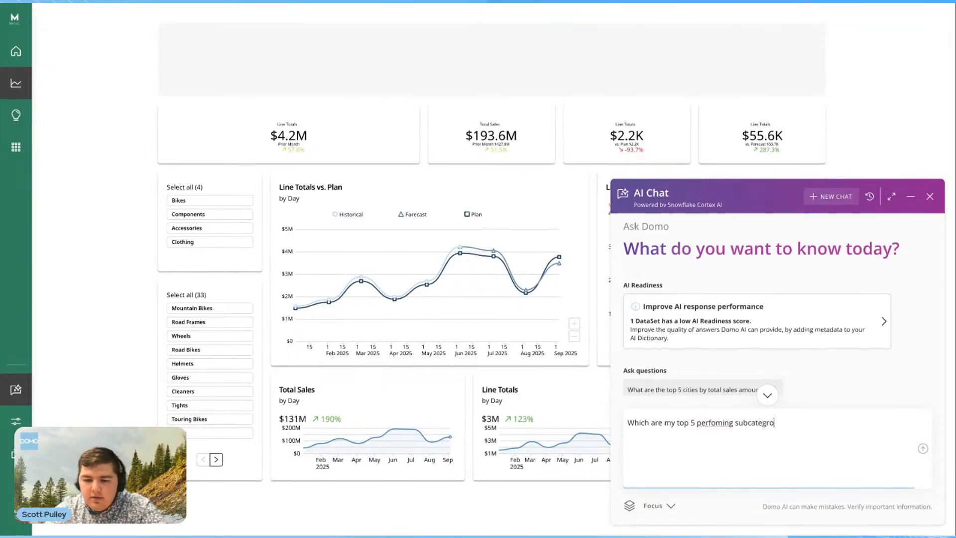
pyautogui.press('BackSpace')
pyautogui.press('BackSpace')
pyautogui.write('ories')
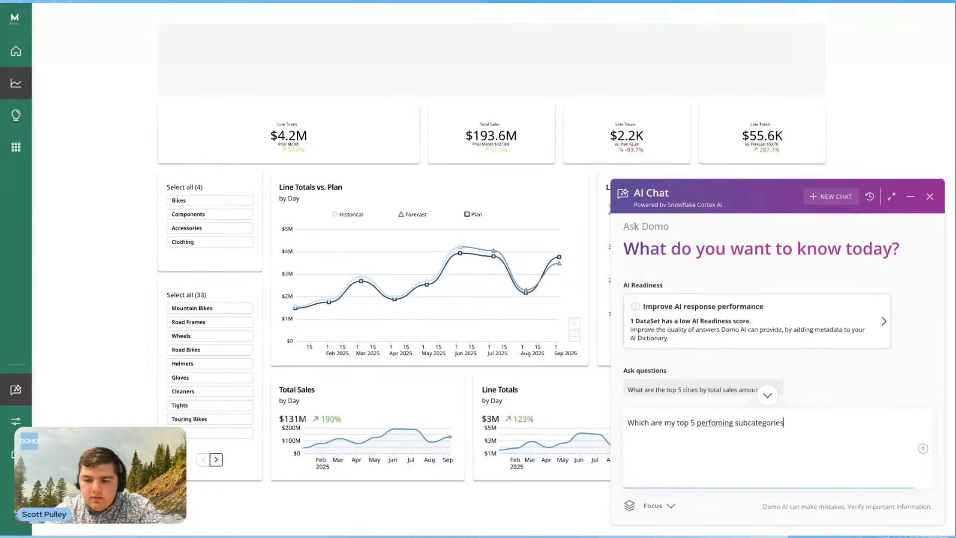
pyautogui.write('?')
pyautogui.press('Return')
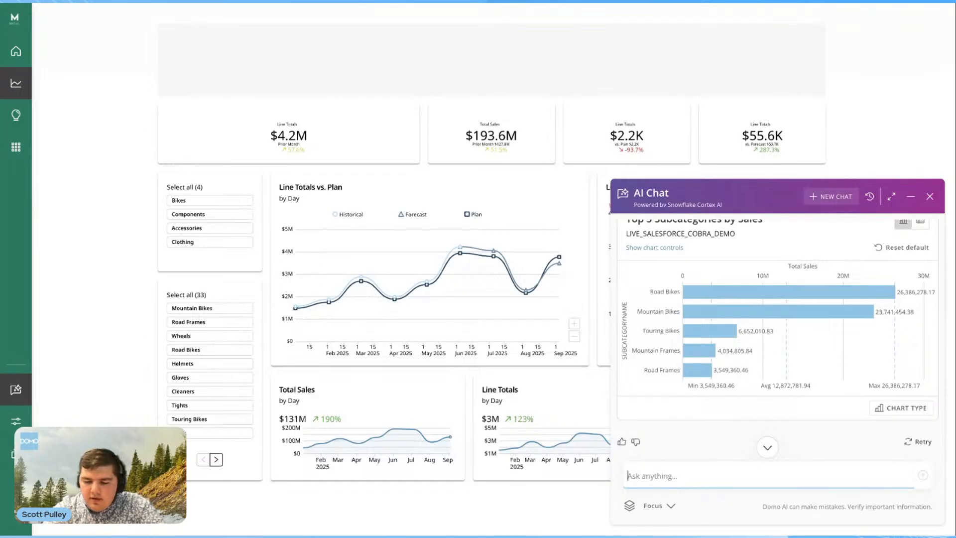
pyautogui.scroll(5, 744, 306)
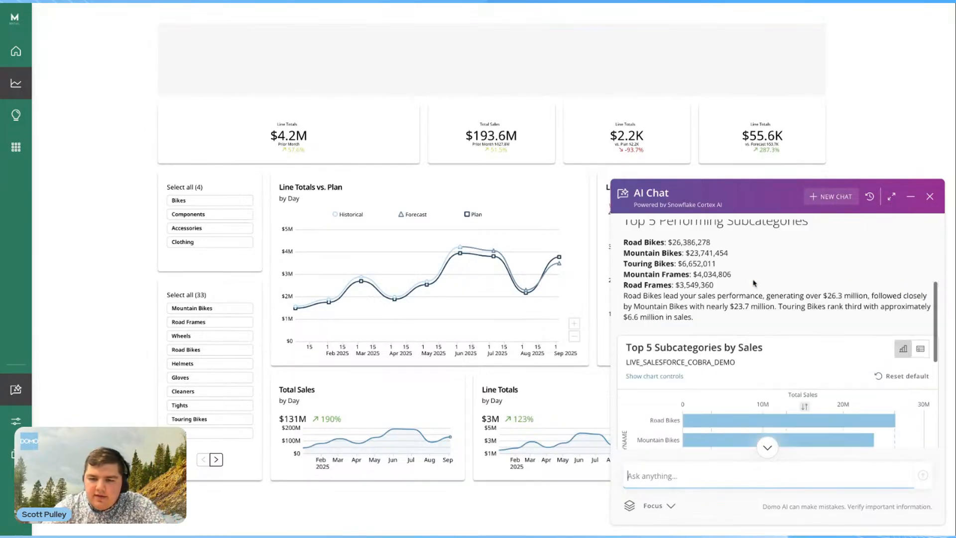
pyautogui.scroll(2, 772, 332)
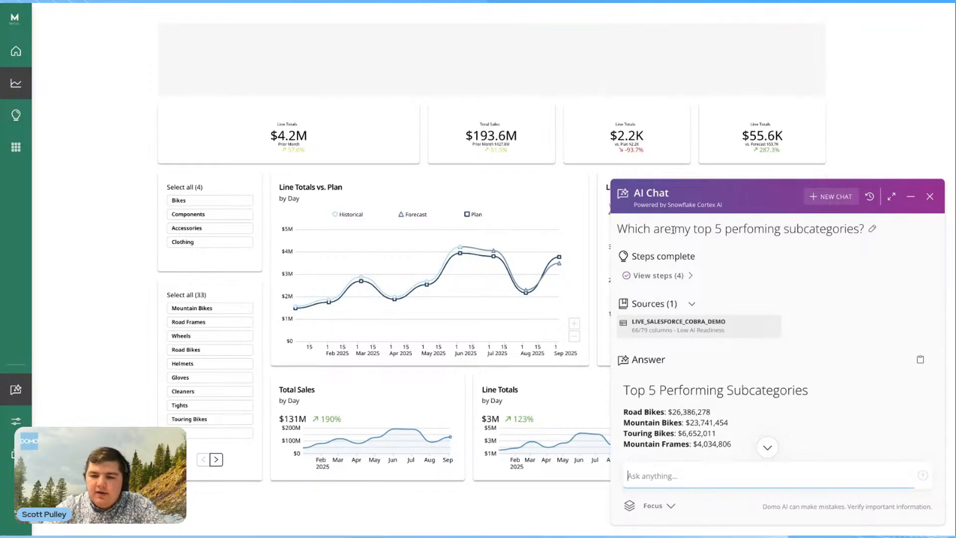
# - Ask AI Chat the follow-up question "Which 3 subcategories should I consider cutting and why?"
pyautogui.scroll(-10, 755, 423)
pyautogui.click(702, 472)
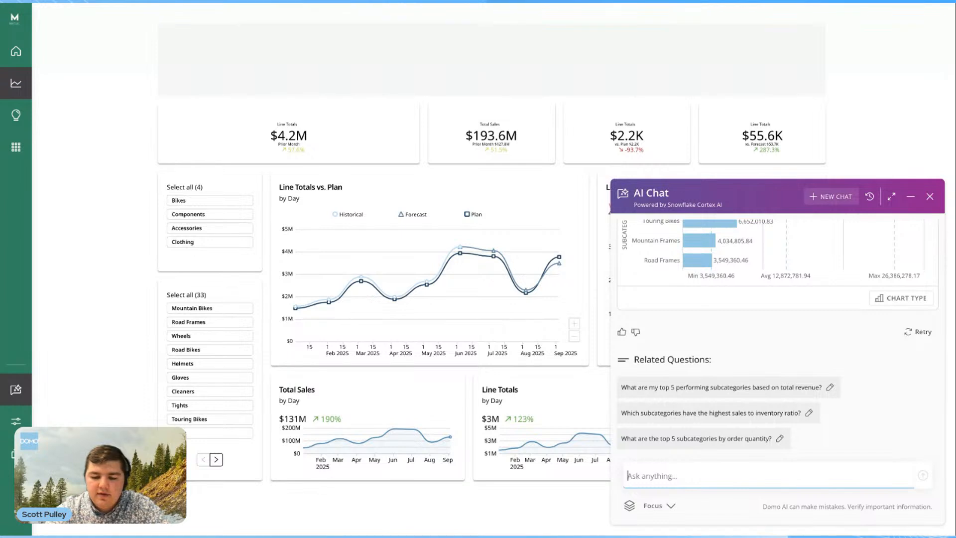
pyautogui.write('hich sub ')
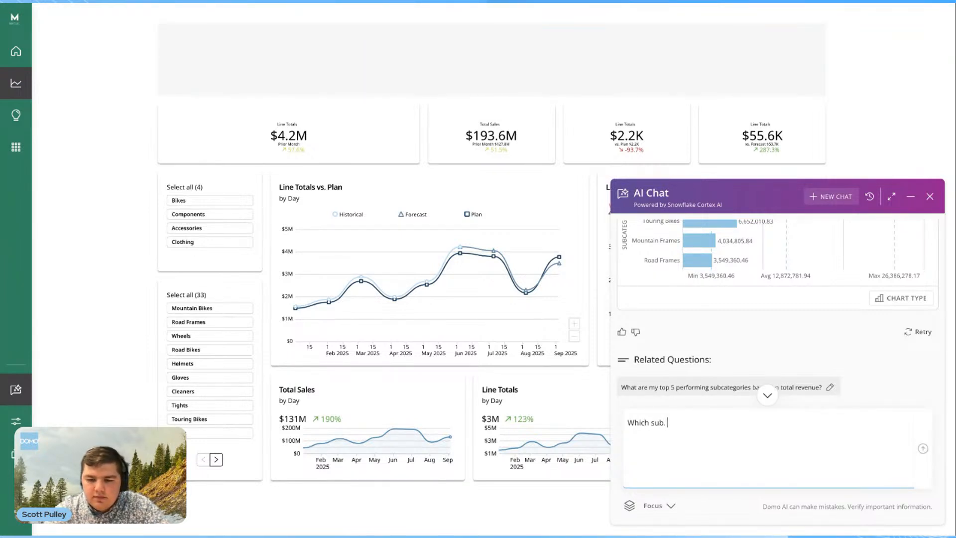
pyautogui.write('catego')
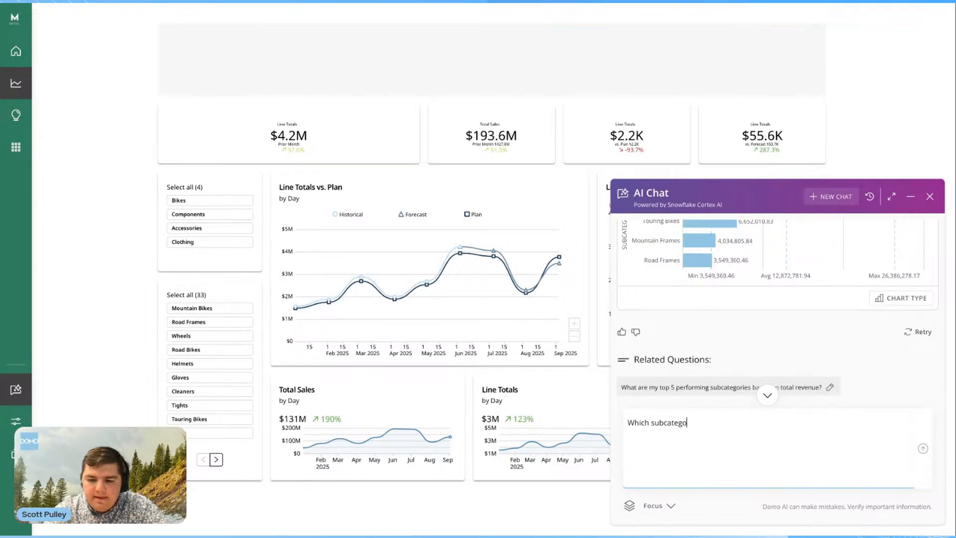
pyautogui.write('ries cho')
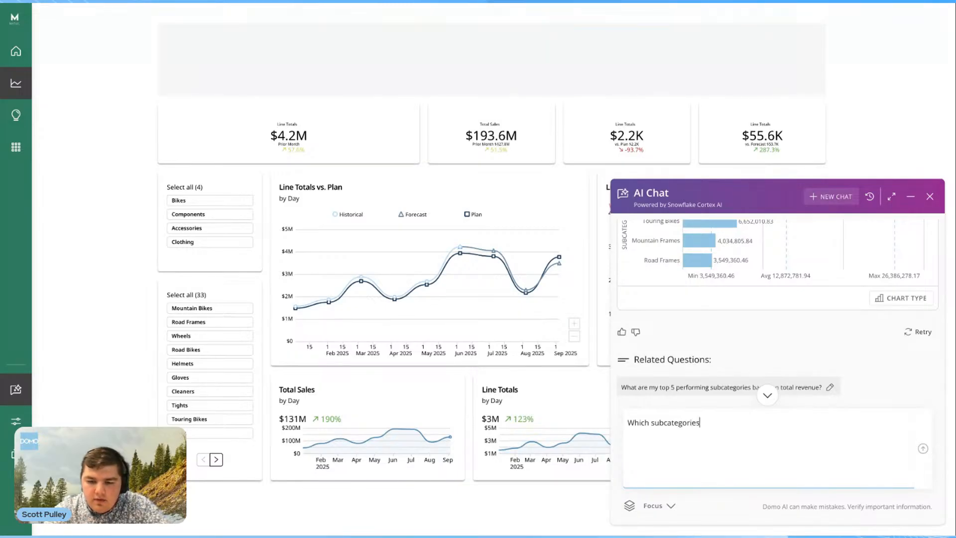
pyautogui.press('BackSpace')
pyautogui.press('BackSpace')
pyautogui.press('BackSpace')
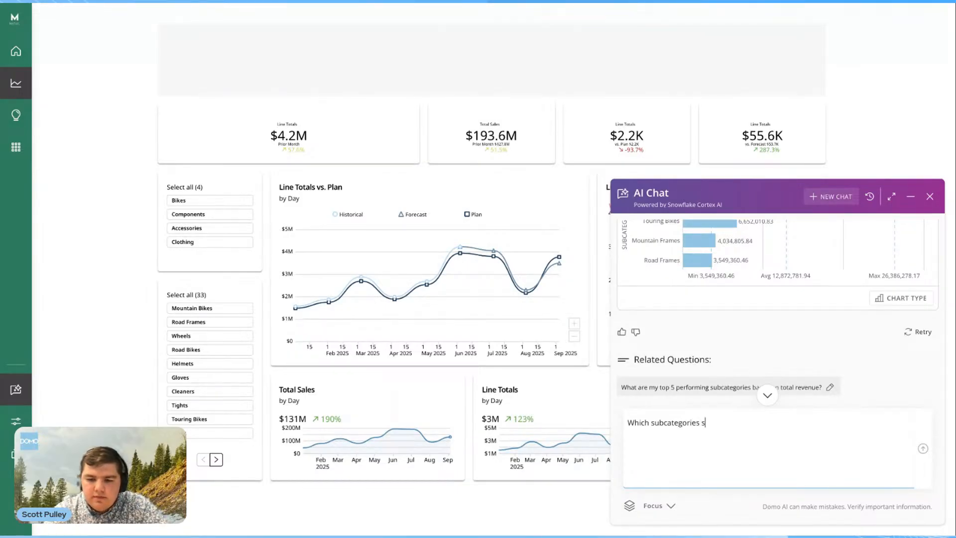
pyautogui.write('should I cons')
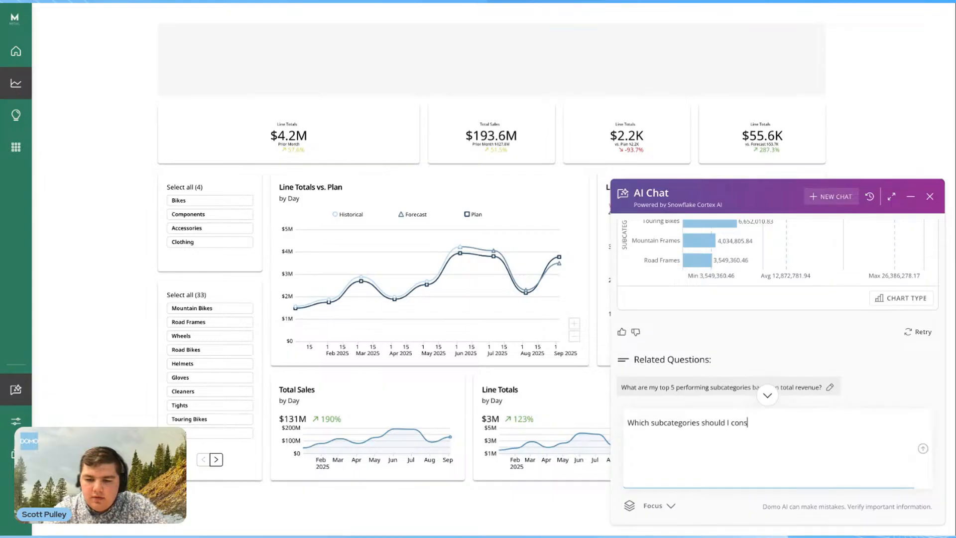
pyautogui.write('ider cutting and why?')
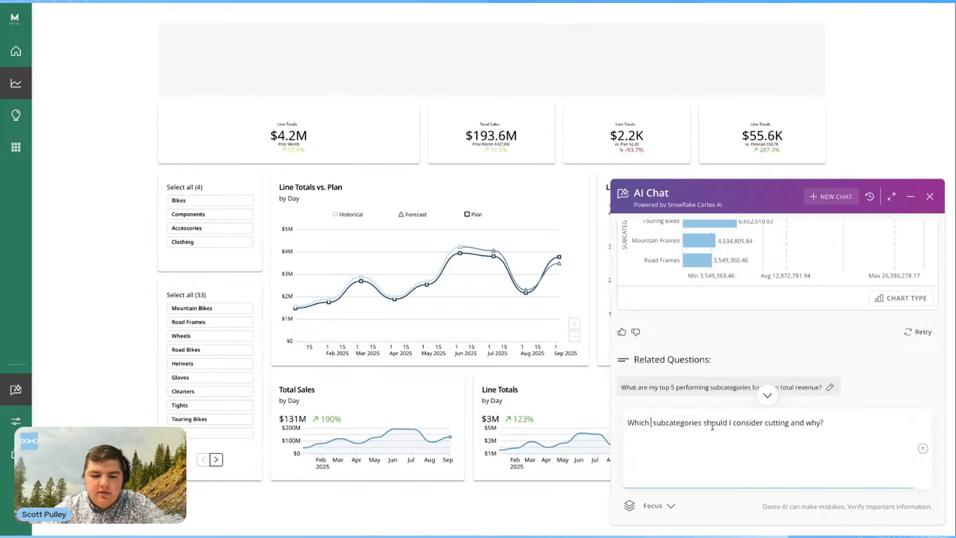
pyautogui.press('Return')
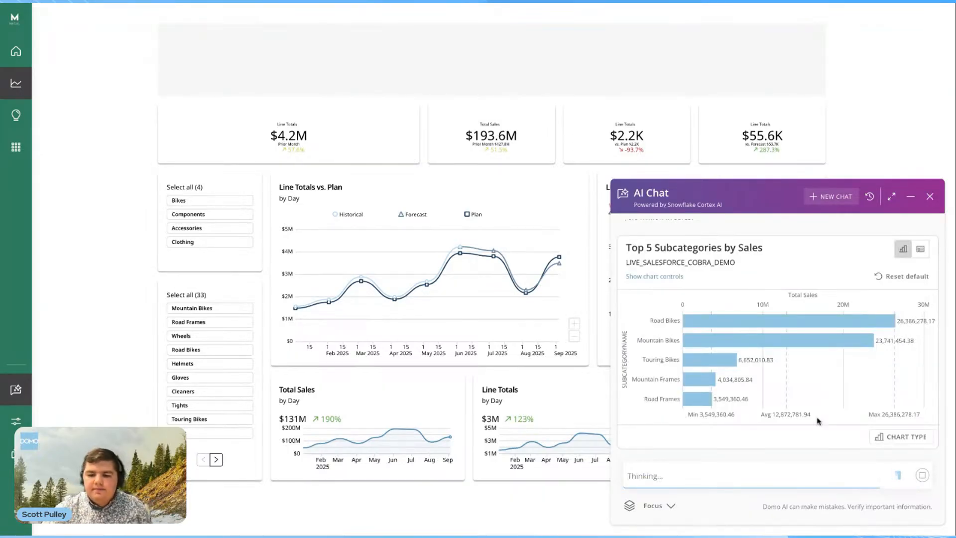
# - Examine the answer on subcategories to cut, including its source dataset, reasoning and sales-to-inventory chart
pyautogui.scroll(3, 817, 324)
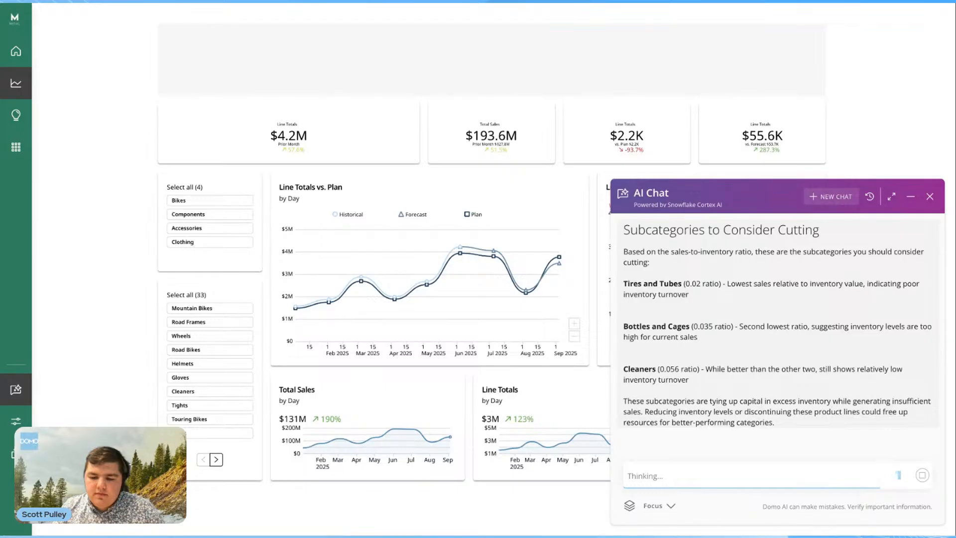
pyautogui.scroll(-1, 776, 324)
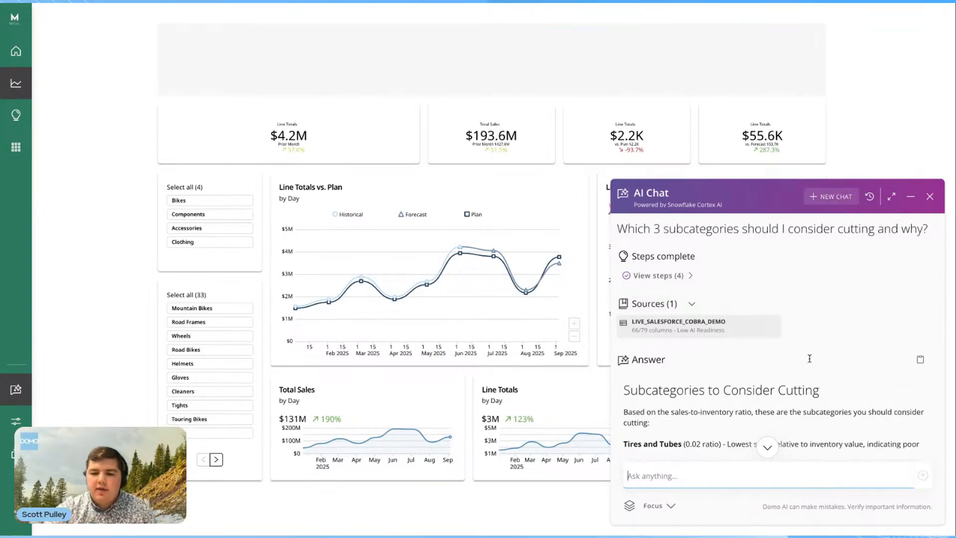
pyautogui.scroll(-5, 811, 363)
pyautogui.scroll(-5, 817, 387)
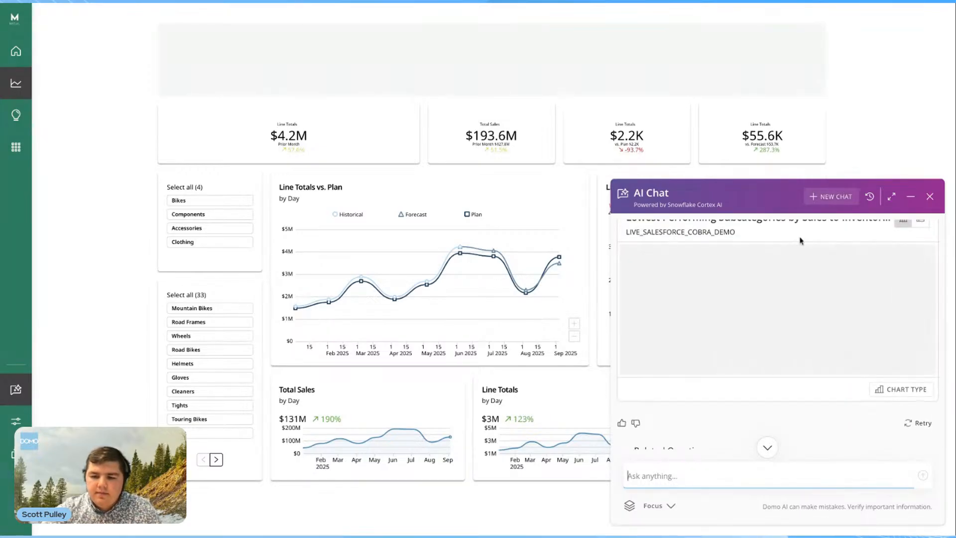
pyautogui.scroll(1, 806, 239)
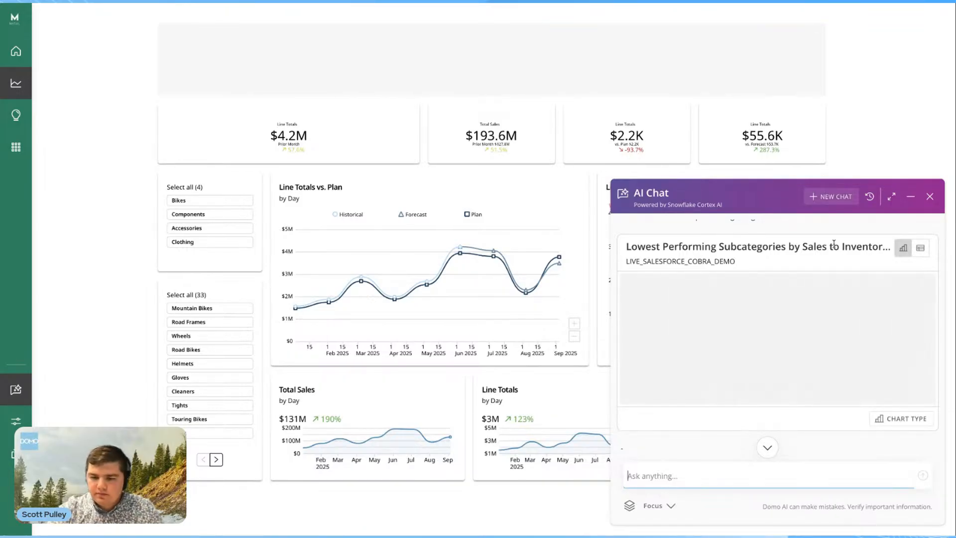
pyautogui.scroll(1, 850, 248)
pyautogui.scroll(7, 850, 248)
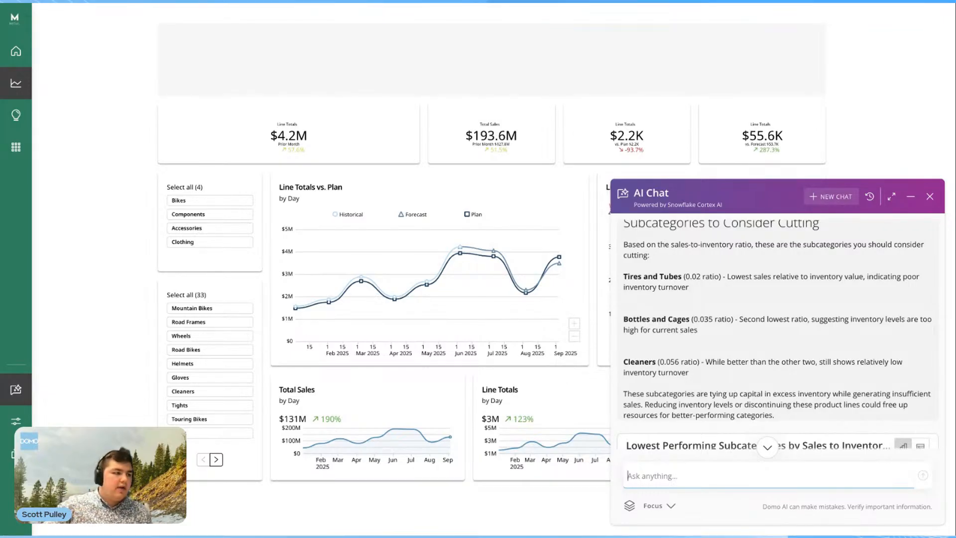
pyautogui.scroll(-5, 826, 356)
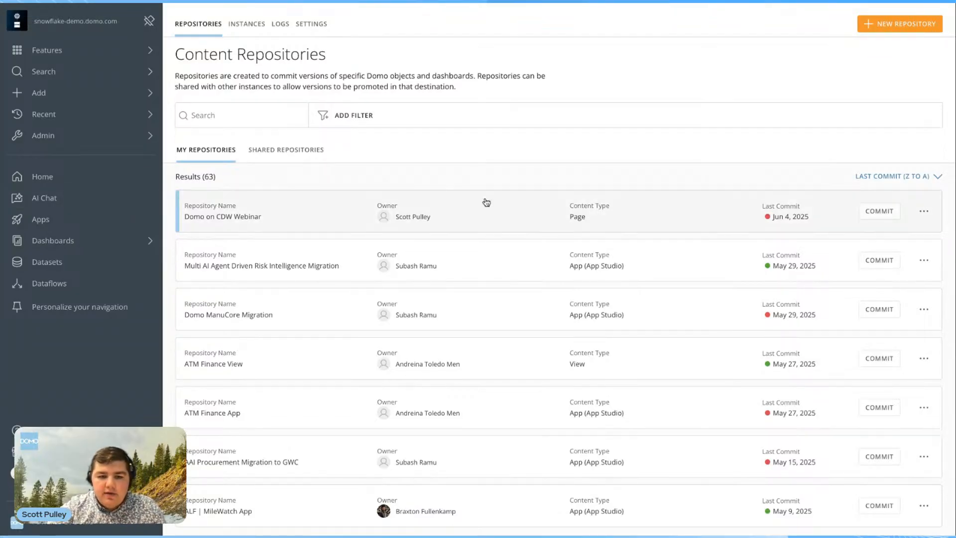
# - Commit a new version of the Domo on CDW Webinar repository
pyautogui.click(879, 211)
pyautogui.click(641, 342)
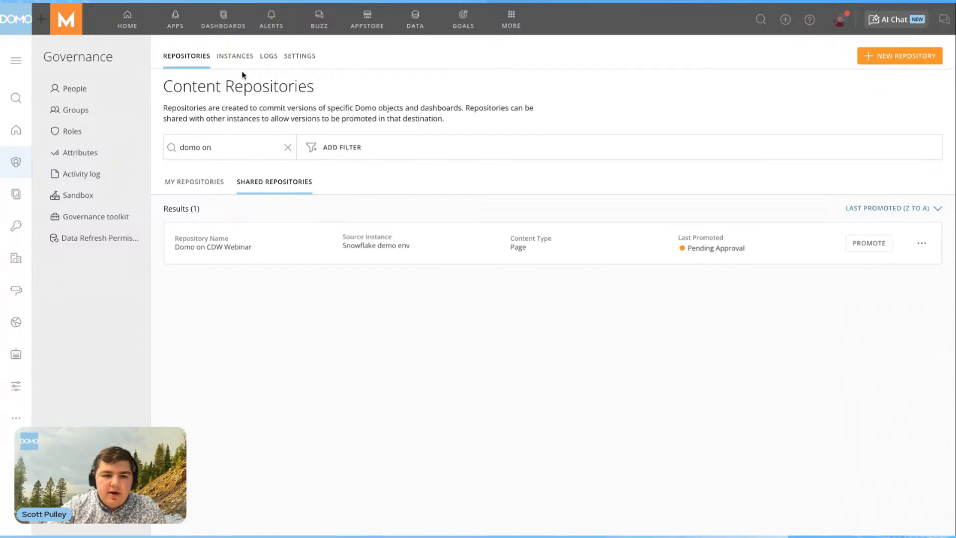
# - Try to promote version v1 of the shared Domo on CDW Webinar repository, and dismiss the promotion confirmation
pyautogui.click(864, 247)
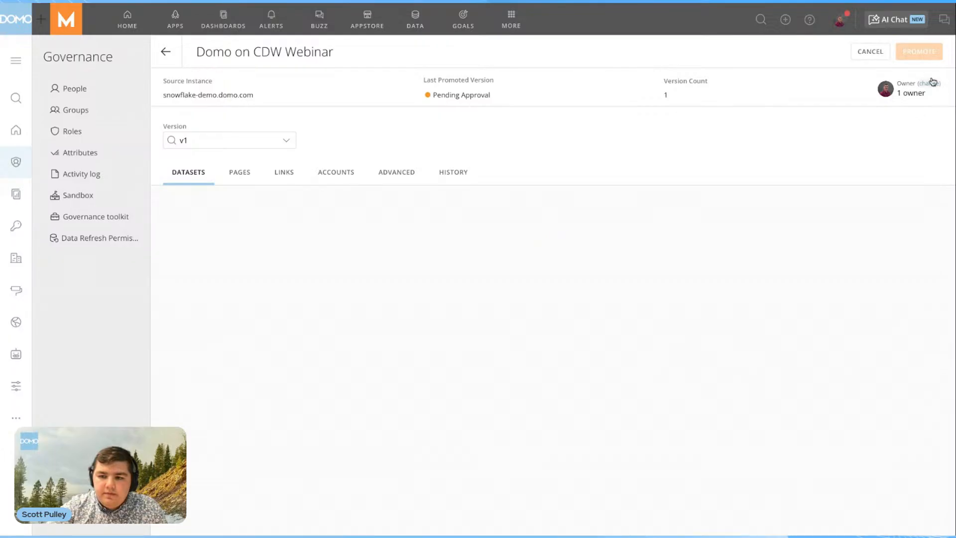
pyautogui.click(918, 51)
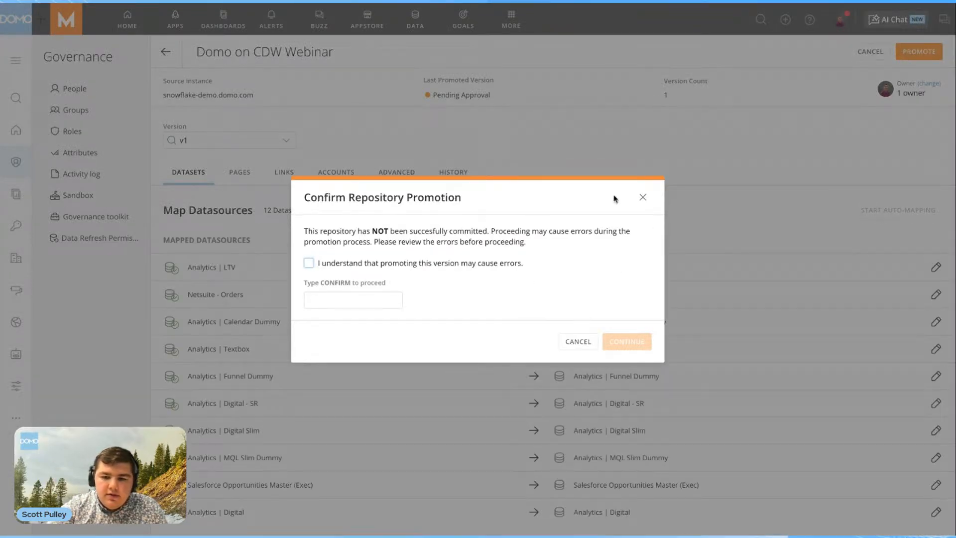
pyautogui.click(642, 197)
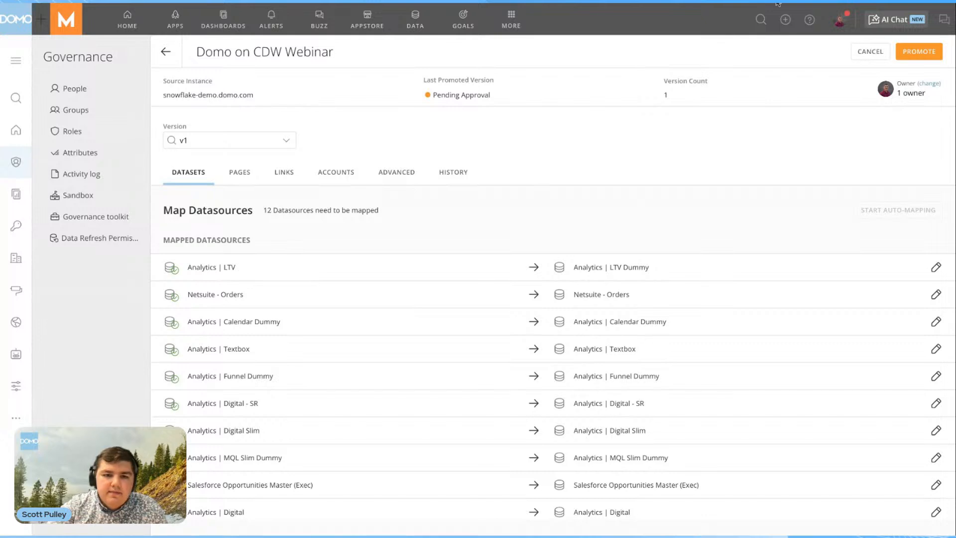
# - Switch to the PROD Dashboard Promotion Approval template and add a colleague as second approver in its approval chain
pyautogui.click(778, 3)
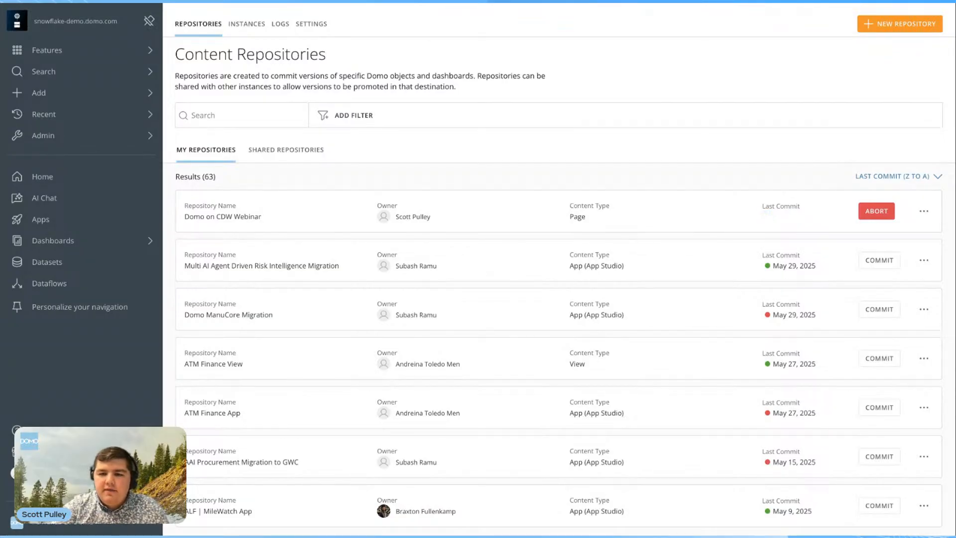
pyautogui.click(686, 3)
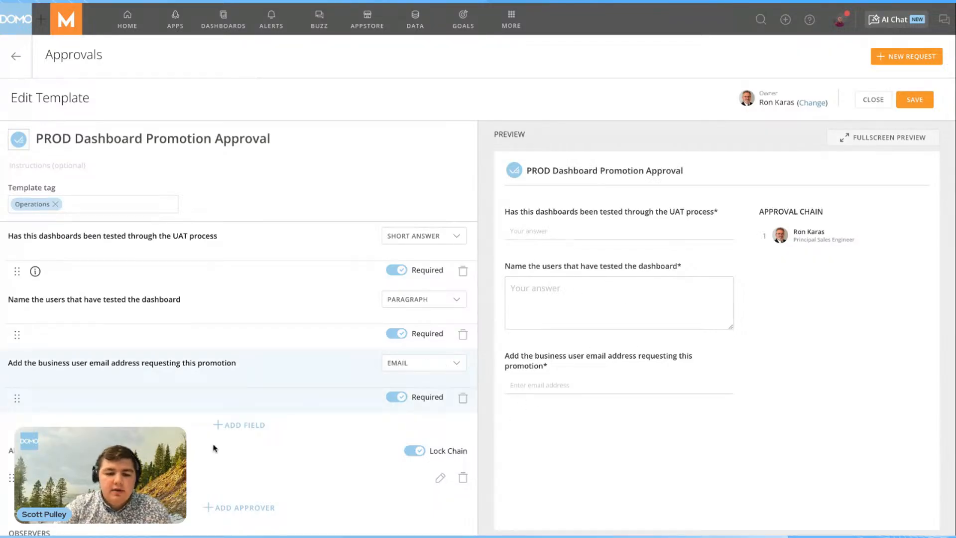
pyautogui.scroll(-1, 213, 447)
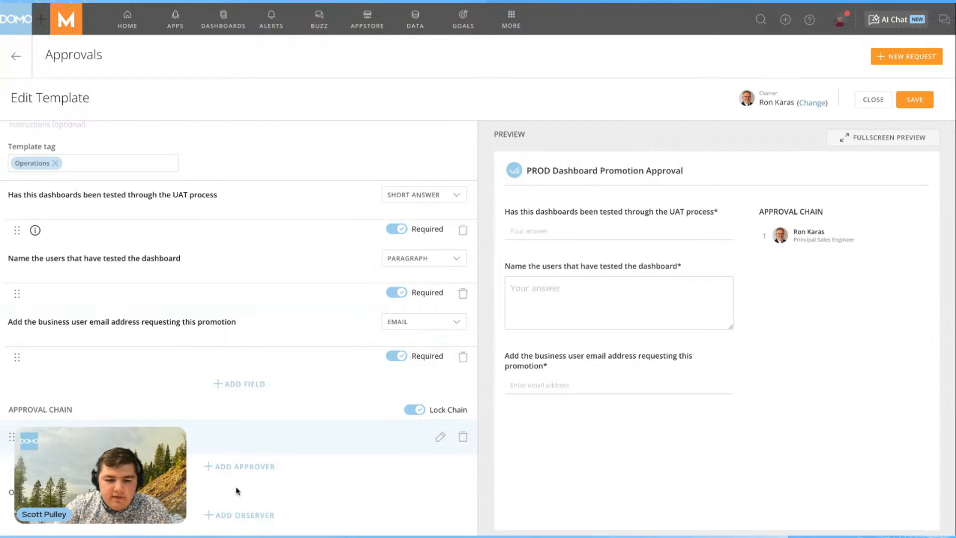
pyautogui.click(252, 468)
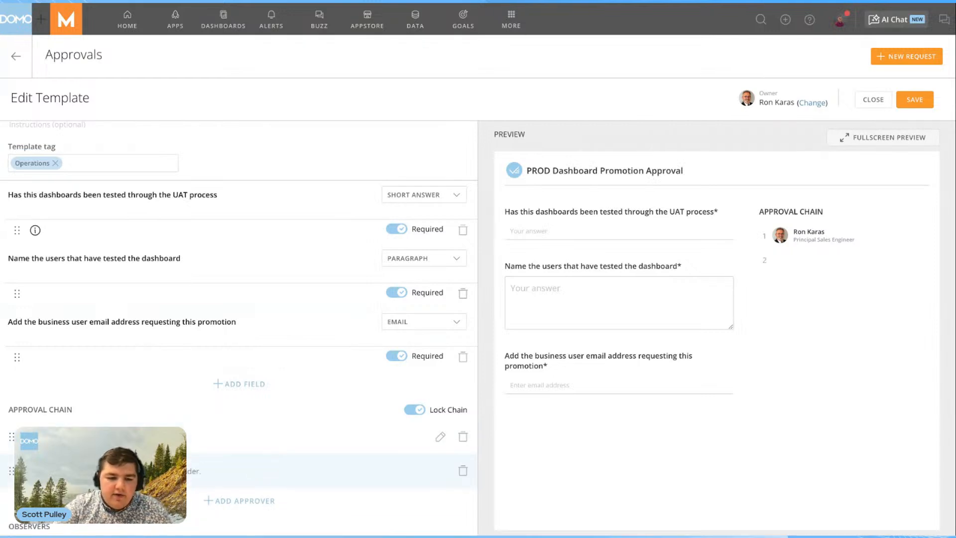
pyautogui.click(149, 471)
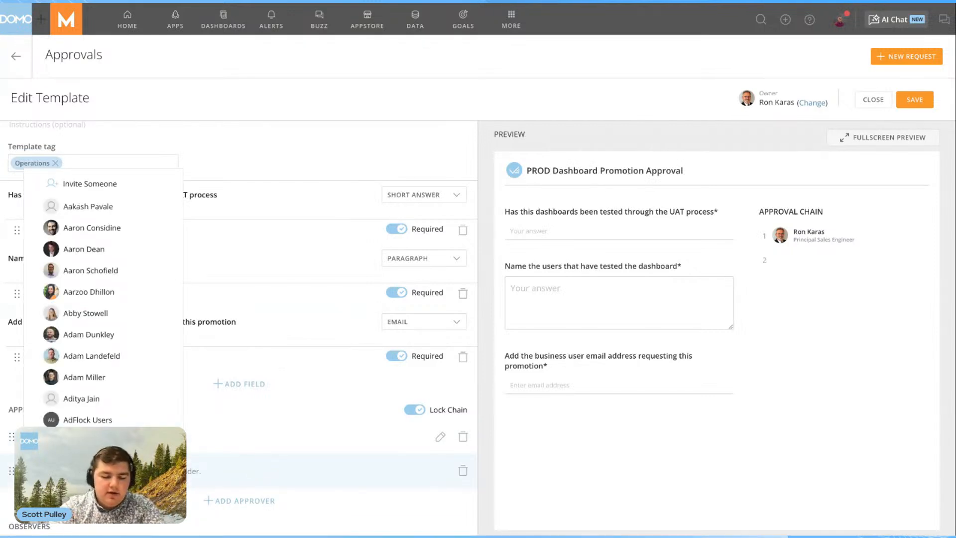
pyautogui.write('Tann')
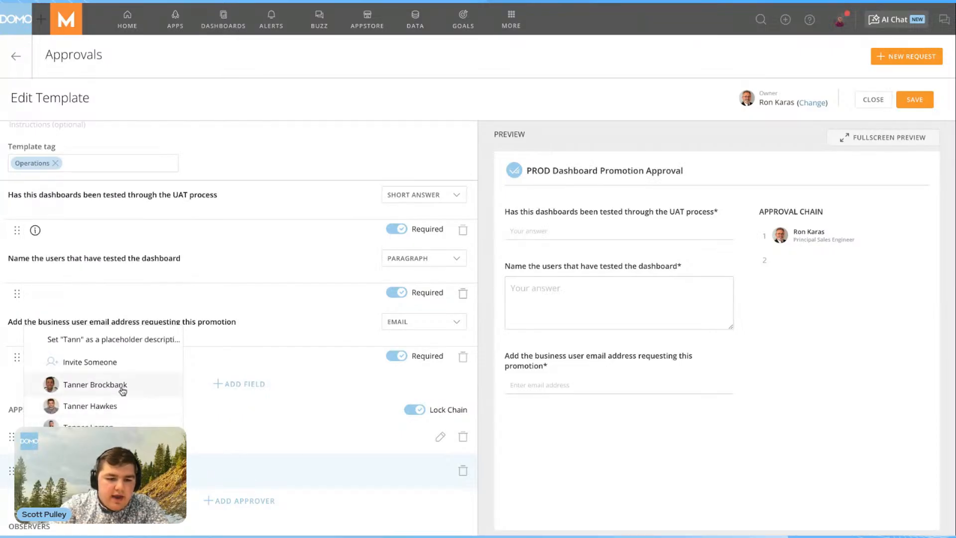
pyautogui.click(121, 386)
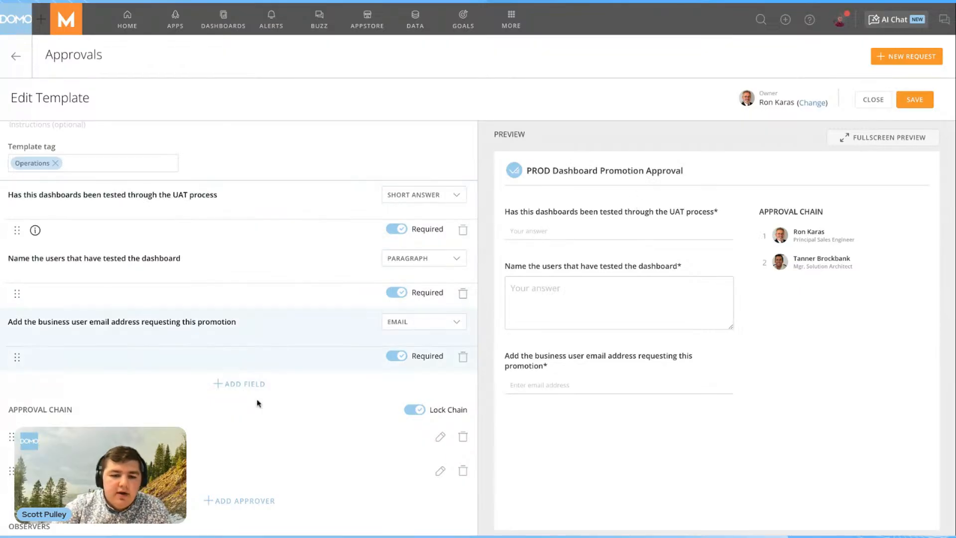
# - Add a required short-answer question to the approval template reading "Who is the audience for this report?"
pyautogui.click(242, 385)
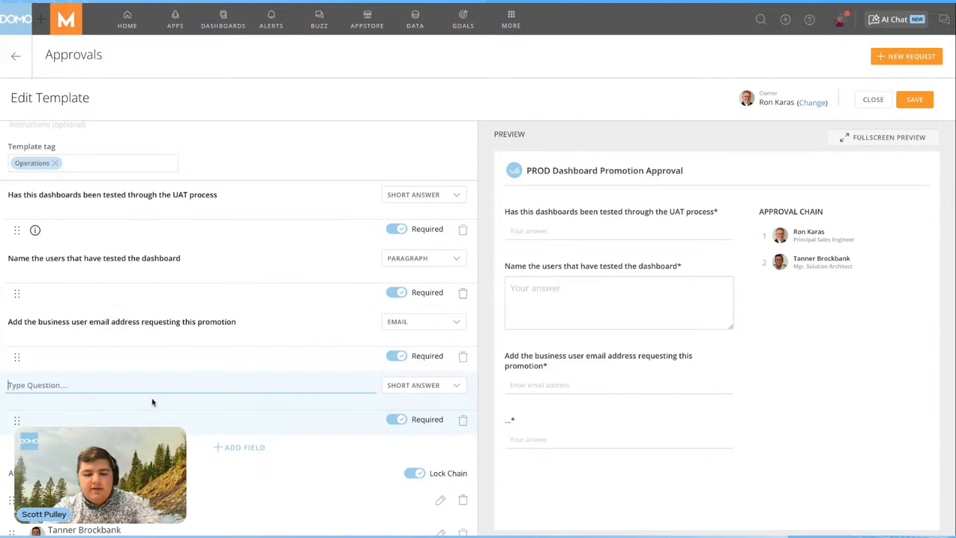
pyautogui.write('Wha')
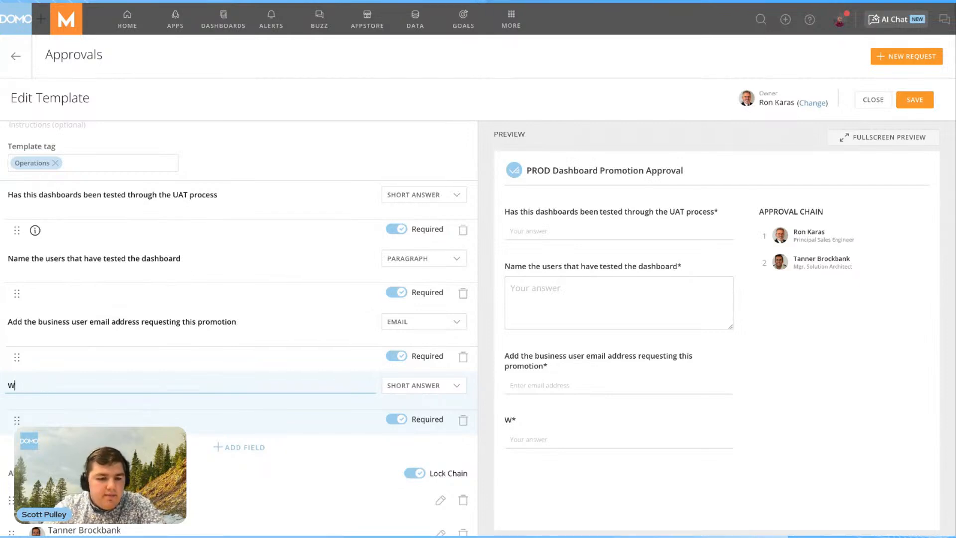
pyautogui.press('BackSpace')
pyautogui.press('BackSpace')
pyautogui.write('ho is')
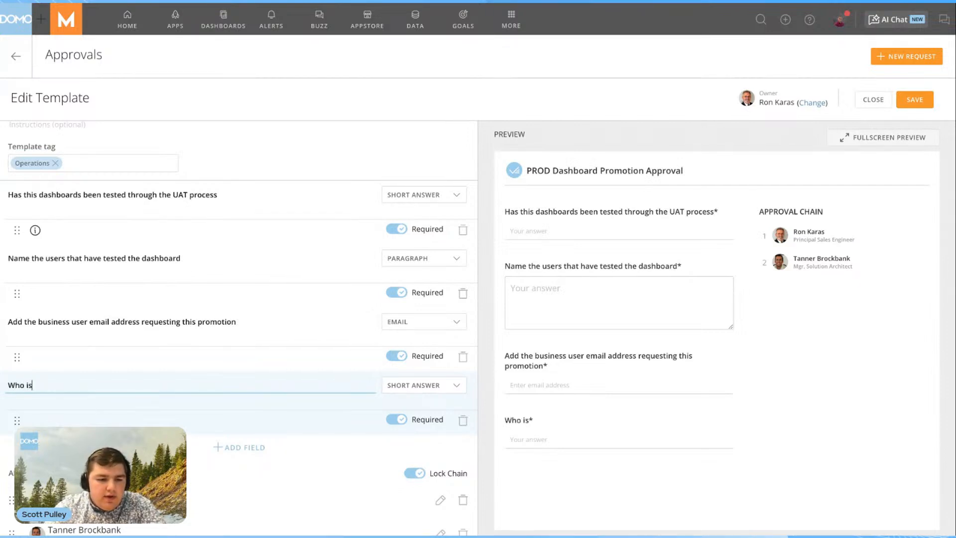
pyautogui.write(' the audi')
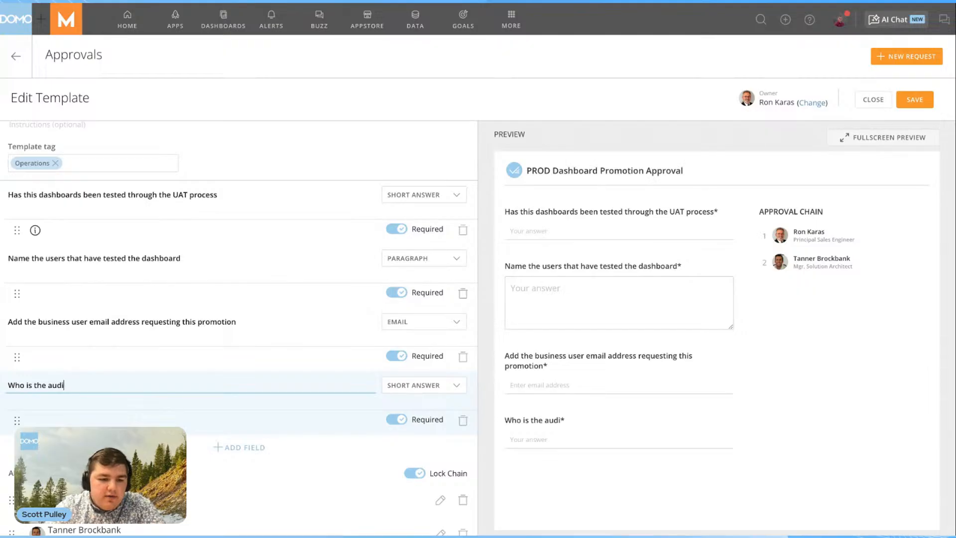
pyautogui.write('ence fo')
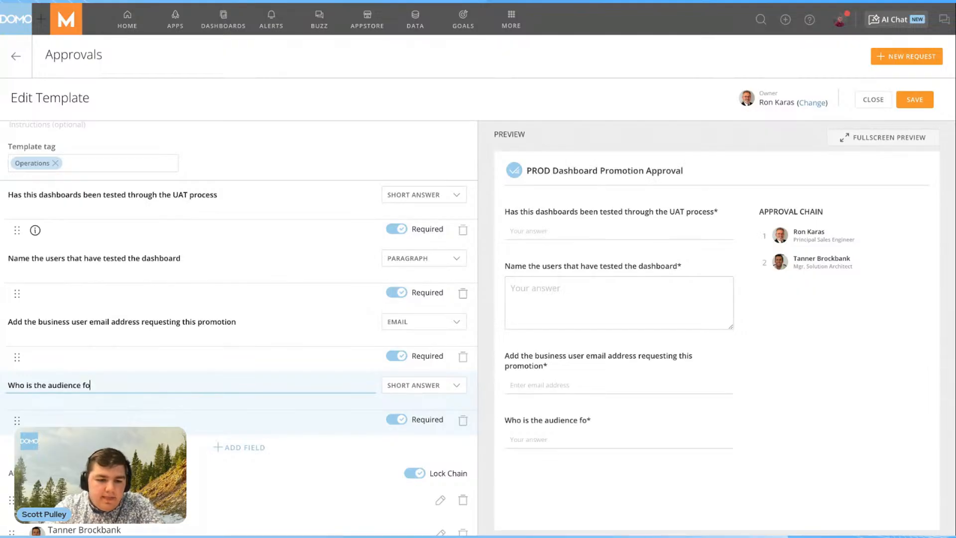
pyautogui.write('r this report')
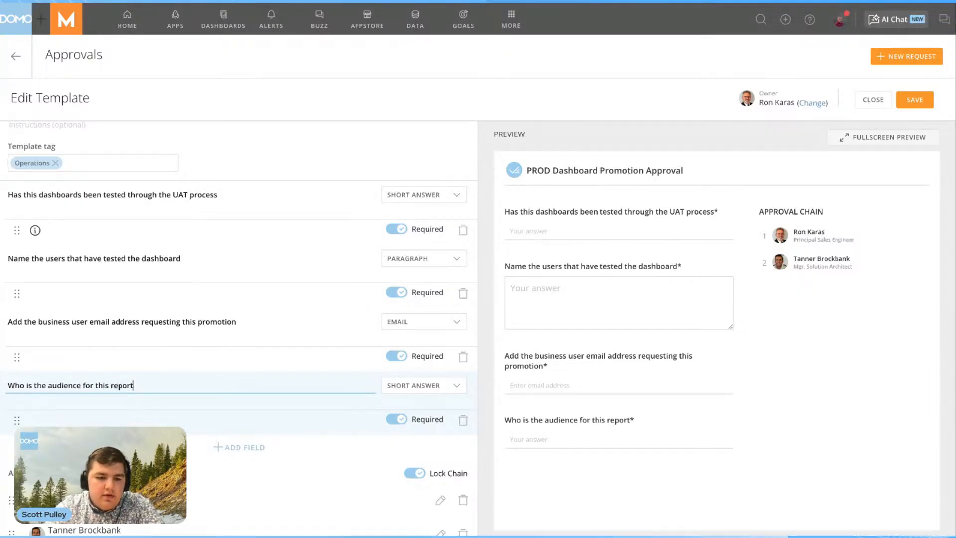
pyautogui.write('?')
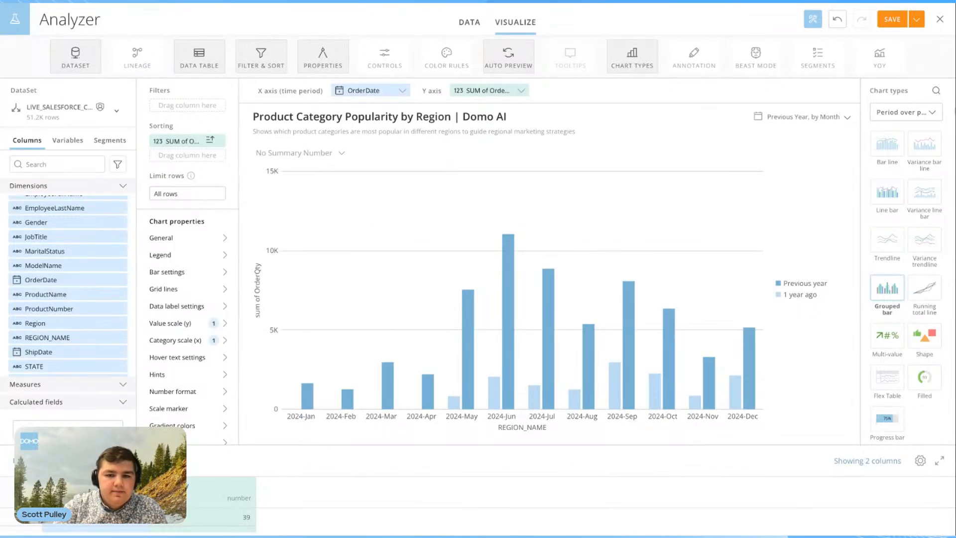
# - Leave the chart editor and review the service account and OAuth settings of the Snowflake | SP cloud integration
pyautogui.click(938, 20)
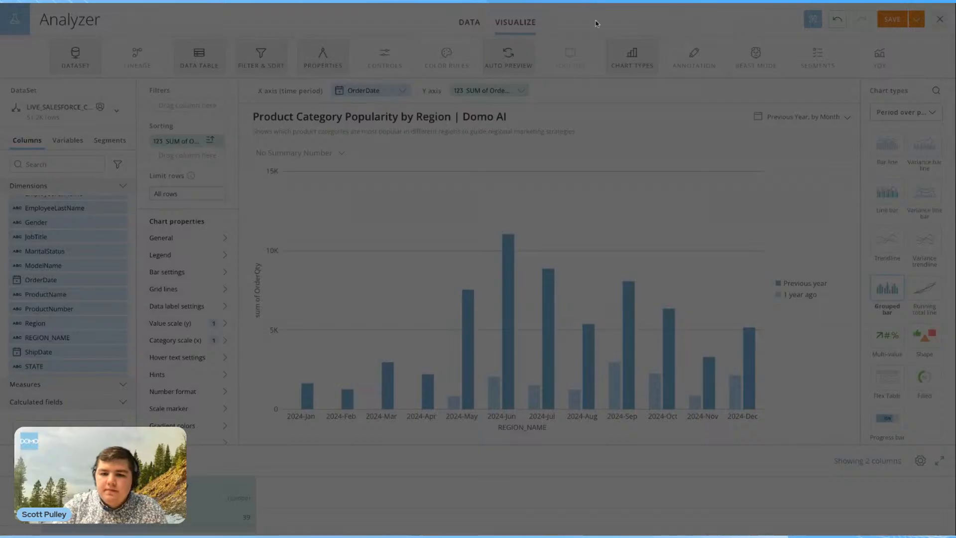
pyautogui.click(596, 23)
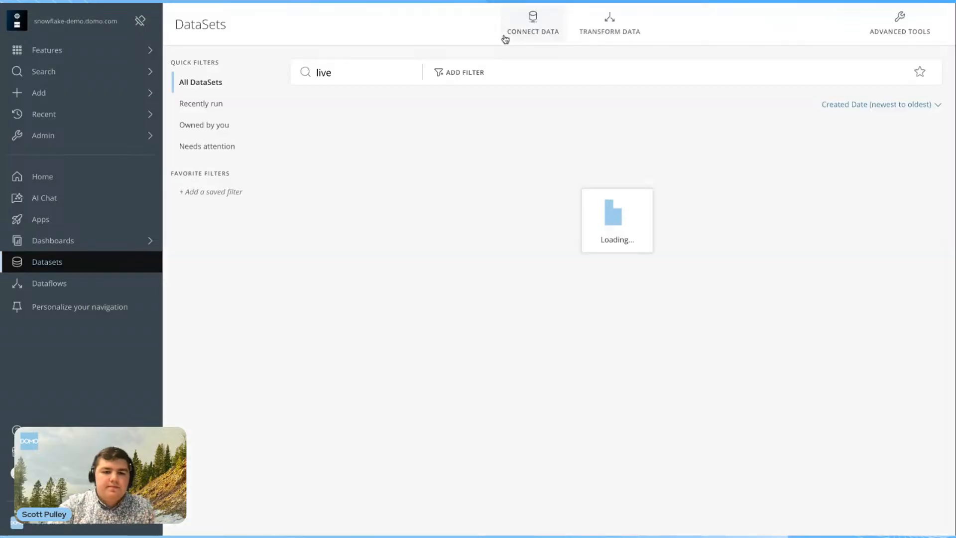
pyautogui.click(547, 29)
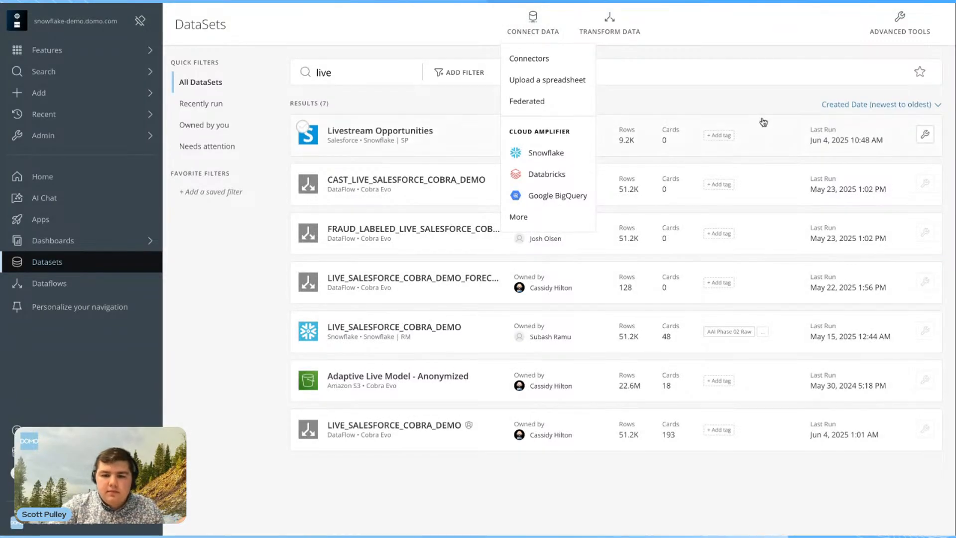
pyautogui.click(541, 156)
pyautogui.scroll(-10, 592, 326)
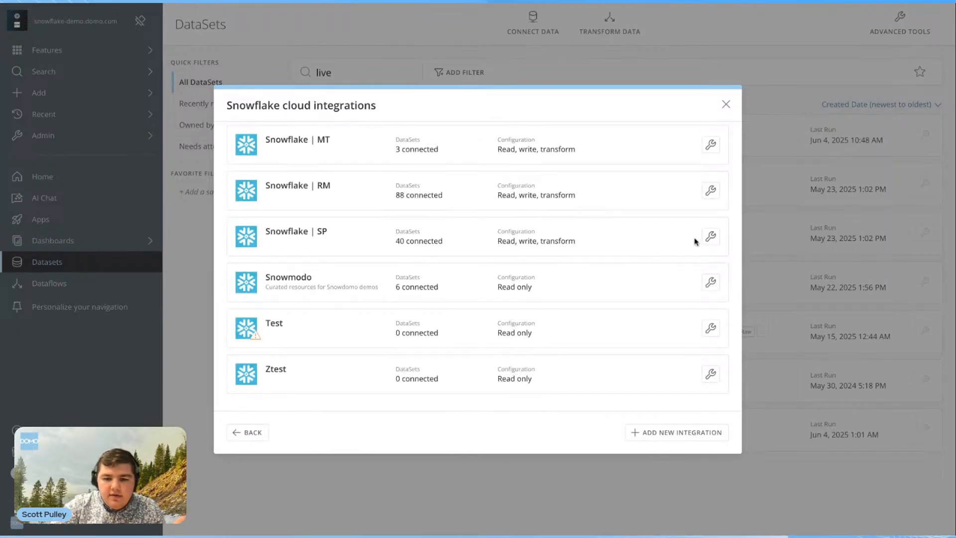
pyautogui.click(711, 236)
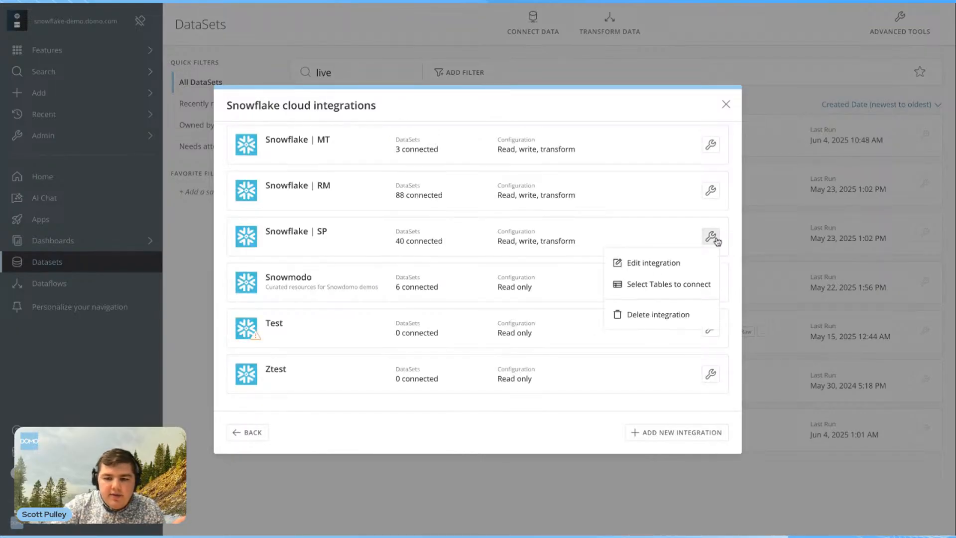
pyautogui.click(663, 265)
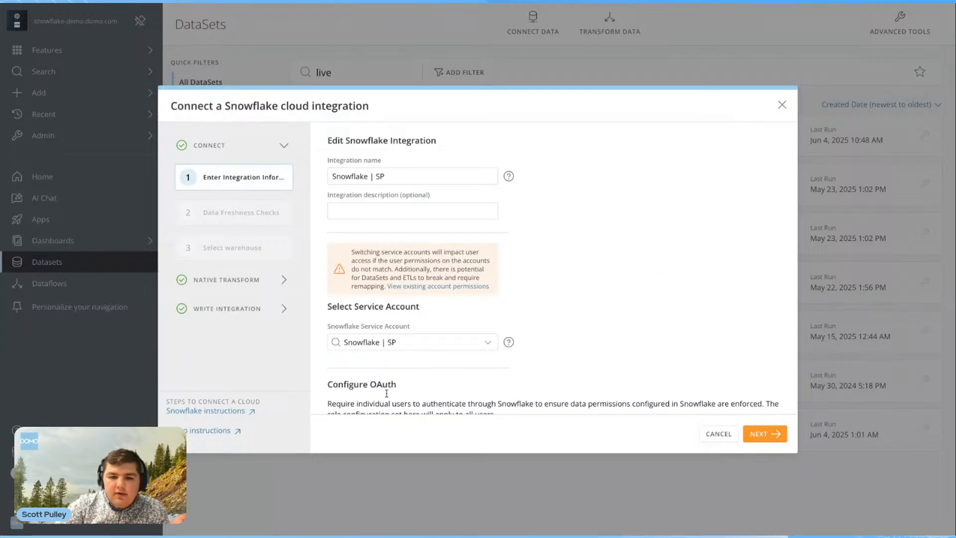
pyautogui.scroll(-1, 386, 393)
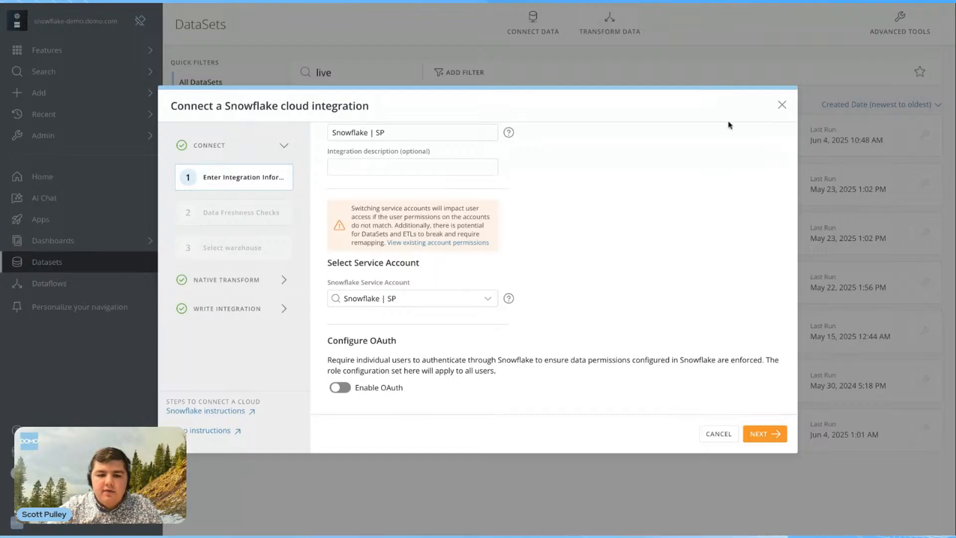
pyautogui.click(781, 106)
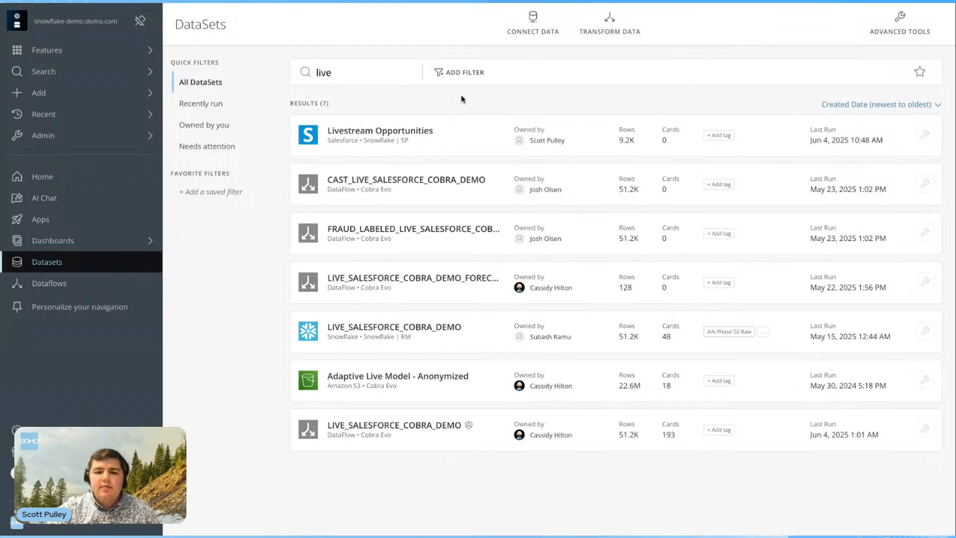
# - Start a new personalized data permission policy named Owner on the Livestream Opportunities dataset
pyautogui.click(497, 146)
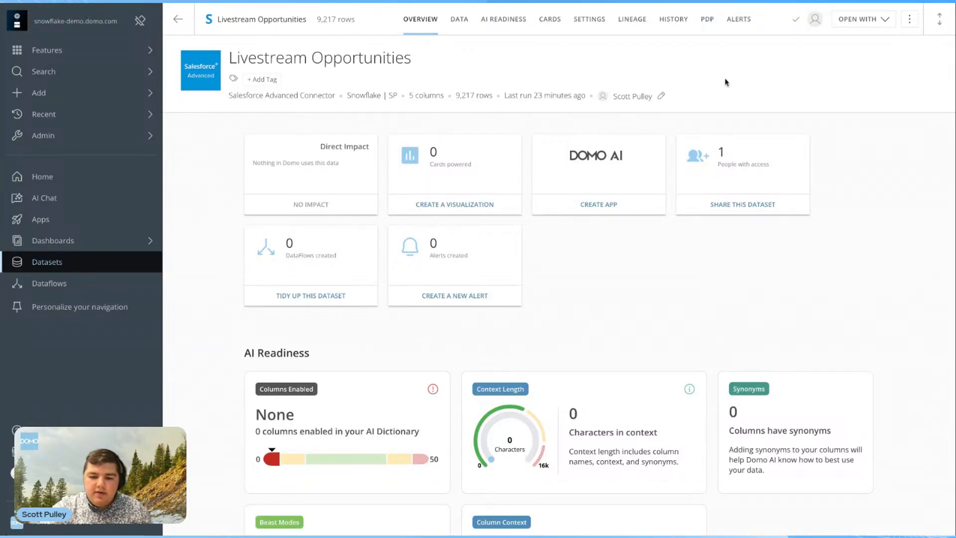
pyautogui.click(704, 25)
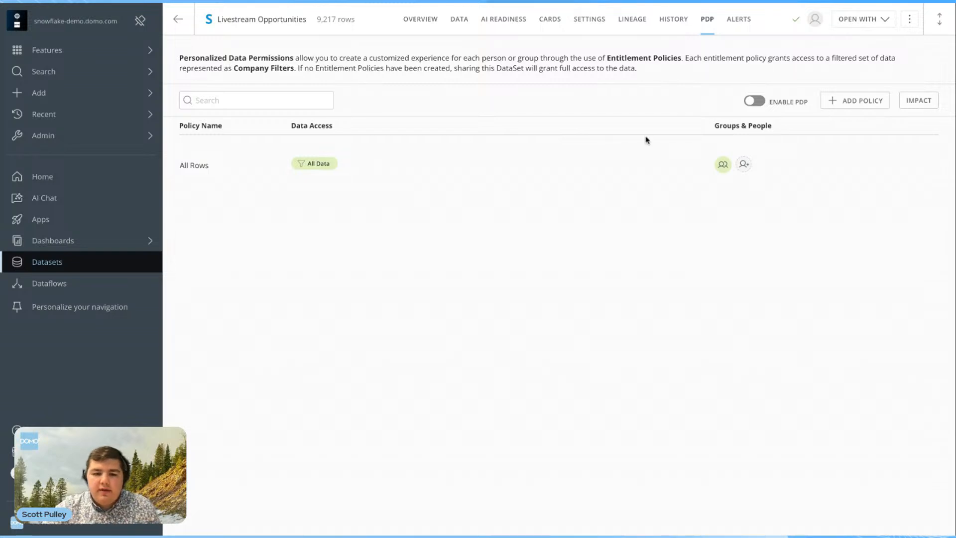
pyautogui.click(870, 100)
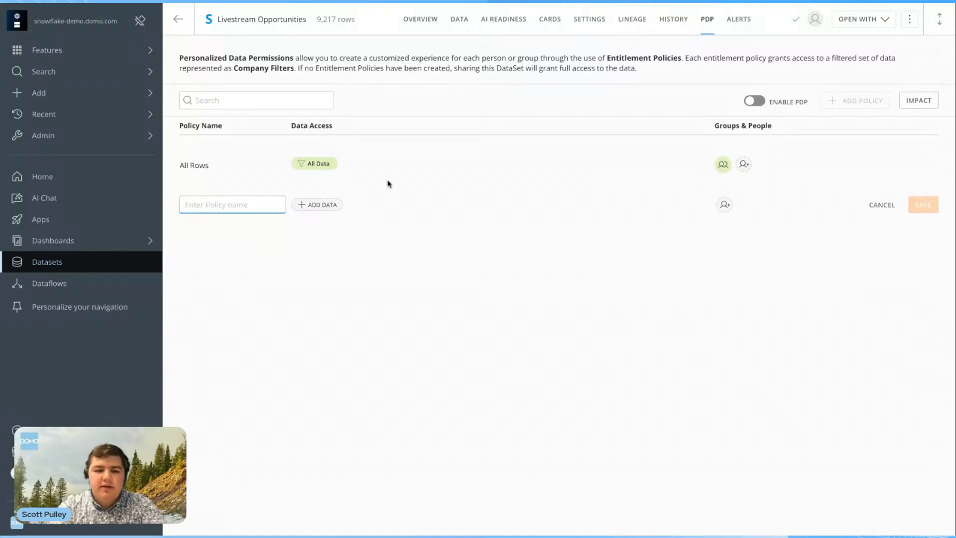
pyautogui.write('jO')
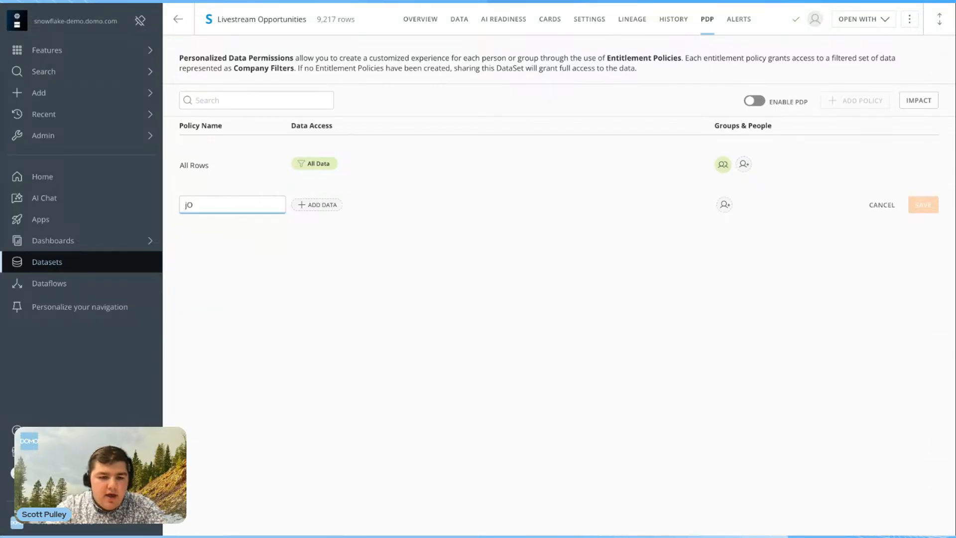
pyautogui.press('BackSpace')
pyautogui.press('BackSpace')
pyautogui.write('O')
pyautogui.press('BackSpace')
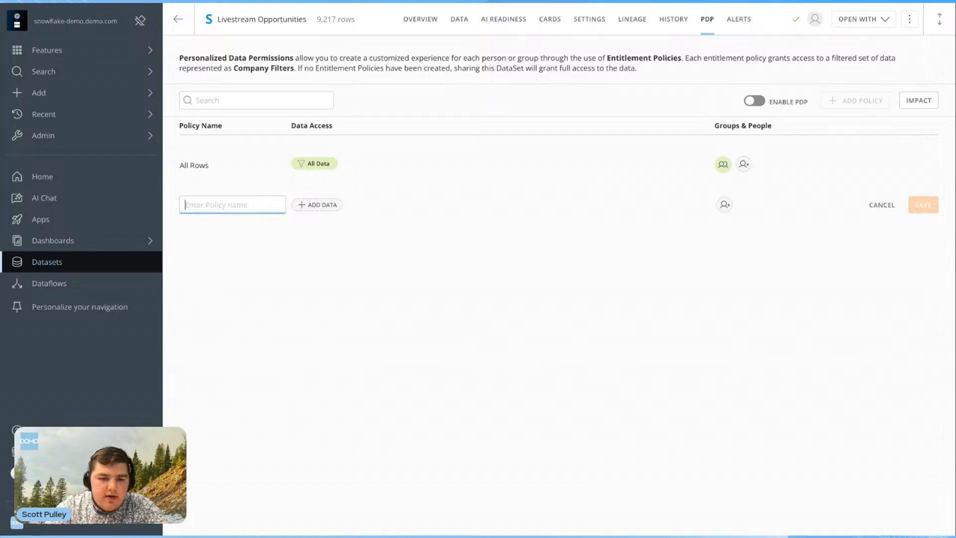
pyautogui.write('Own')
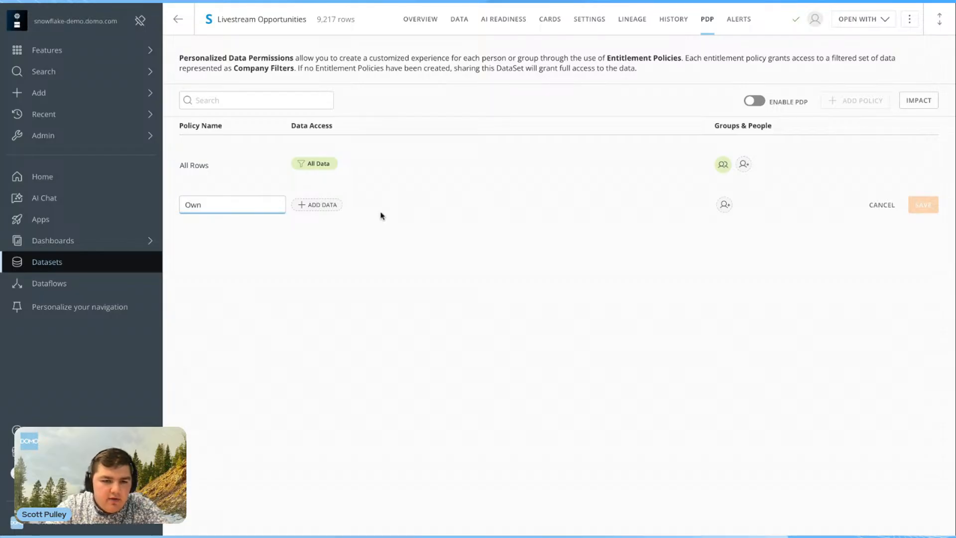
pyautogui.write('er')
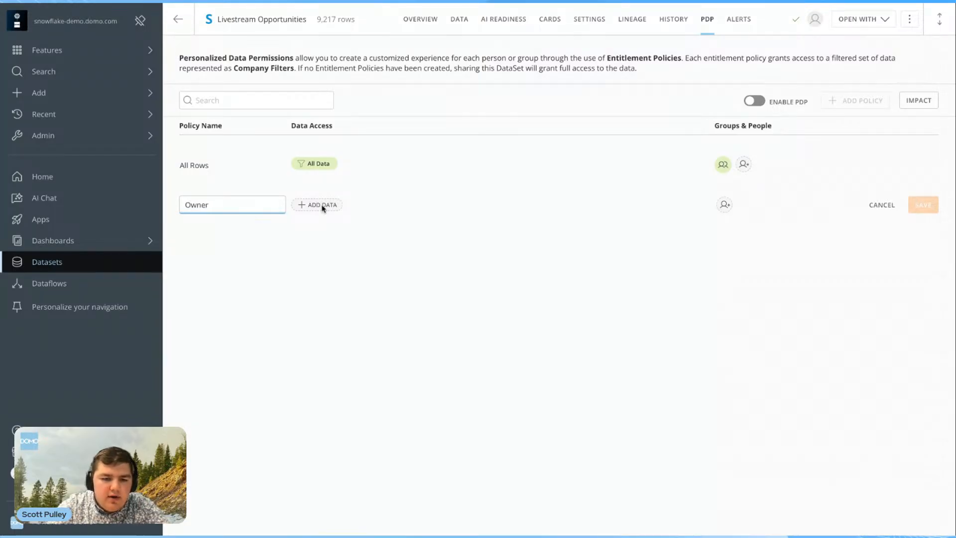
# - Try filtering the policy's data access on the Account Owner column by managed attribute, view the attribute choices, and dismiss the setup
pyautogui.click(321, 206)
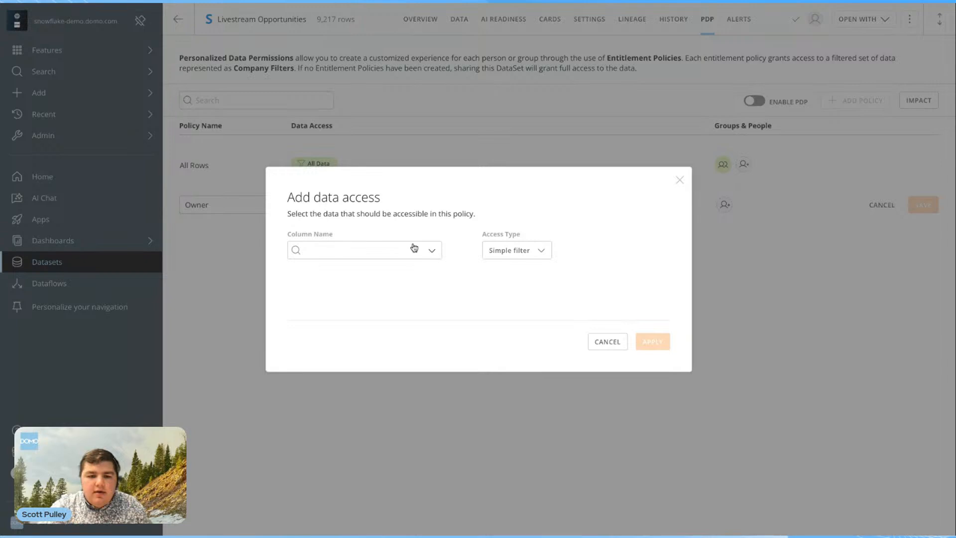
pyautogui.click(414, 247)
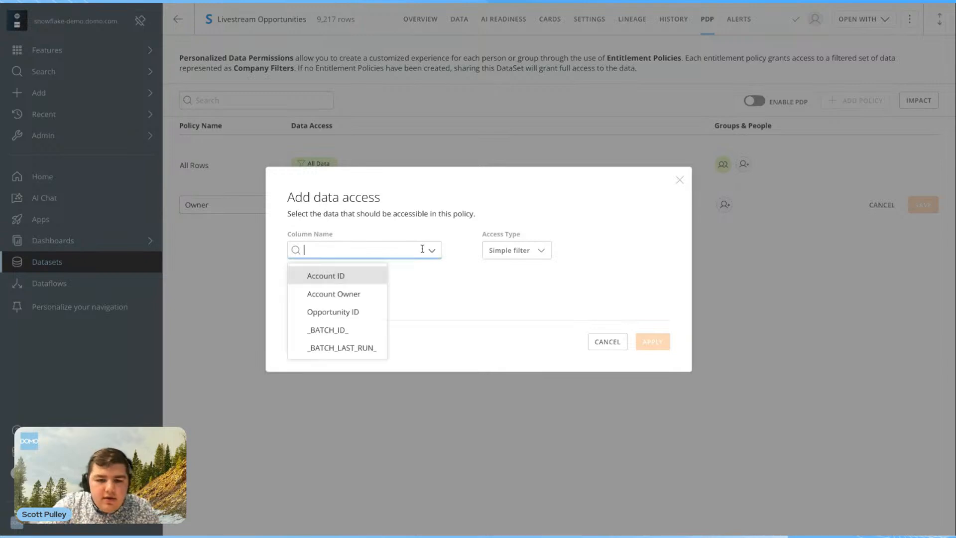
pyautogui.click(328, 298)
pyautogui.click(523, 160)
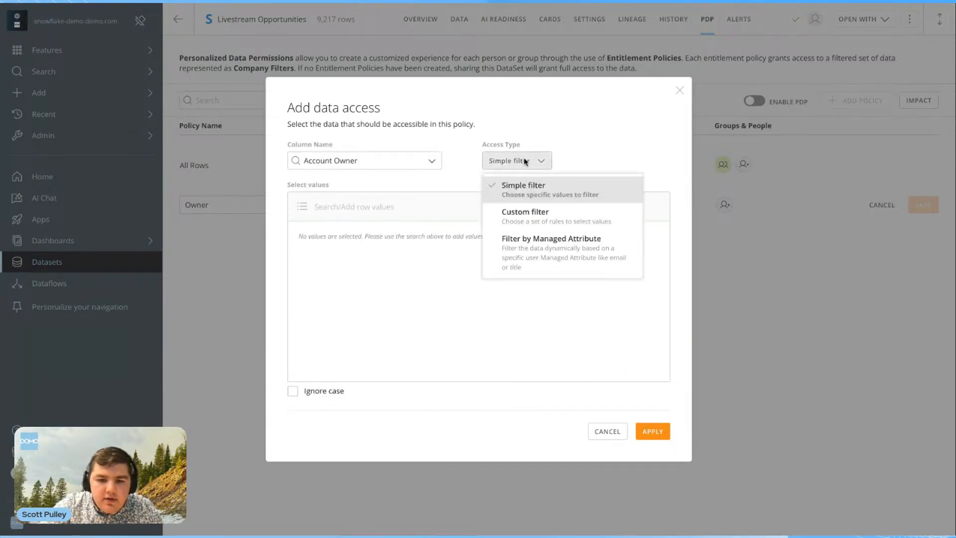
pyautogui.click(563, 250)
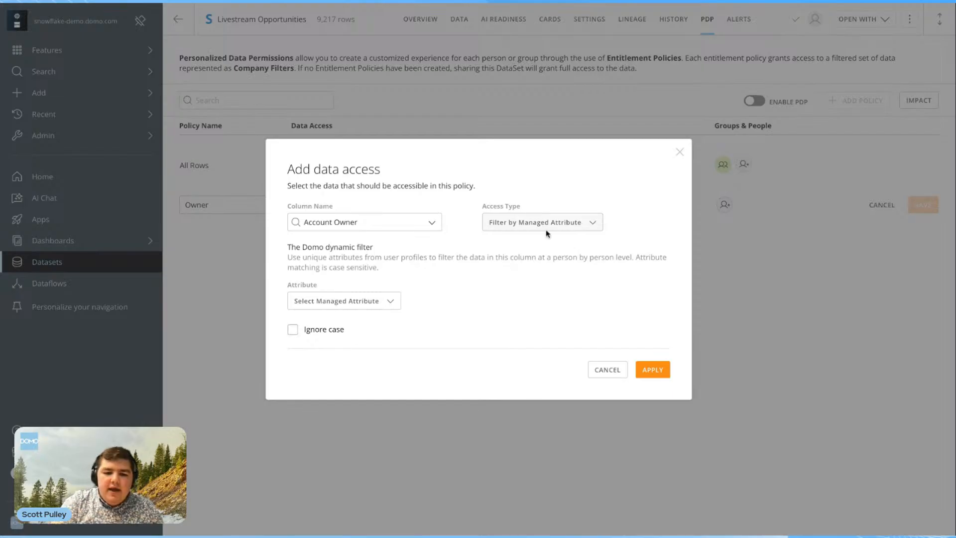
pyautogui.click(336, 308)
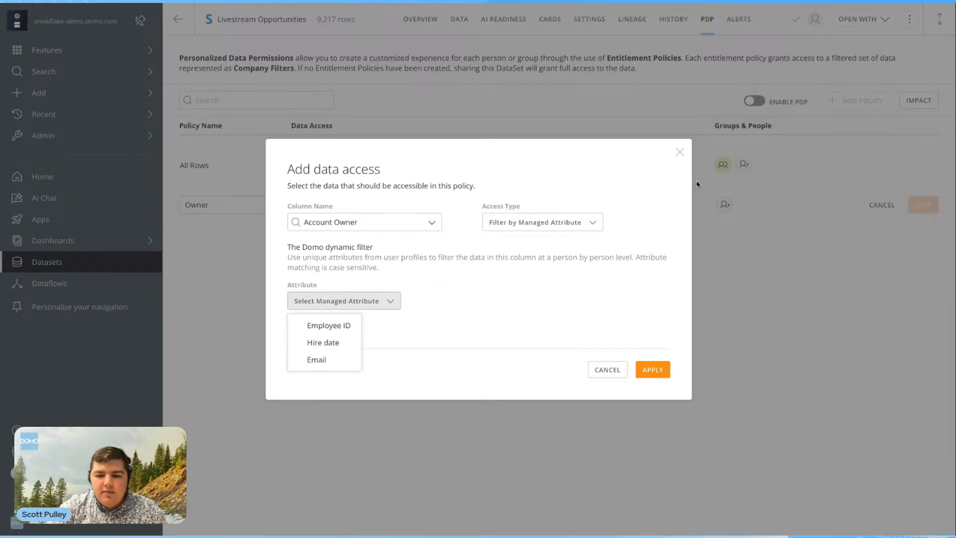
pyautogui.click(679, 152)
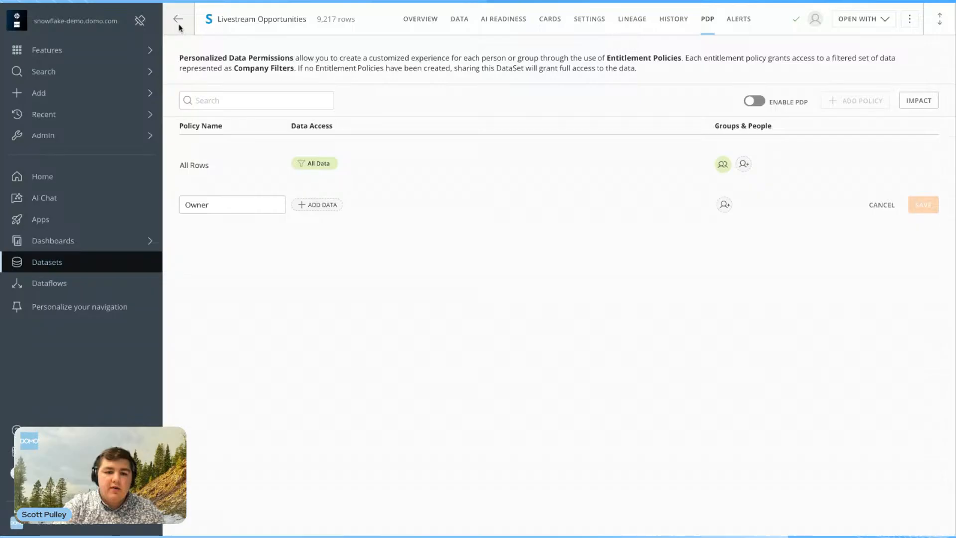
# - Discard the unsaved Owner policy on the Livestream Opportunities dataset
pyautogui.click(38, 138)
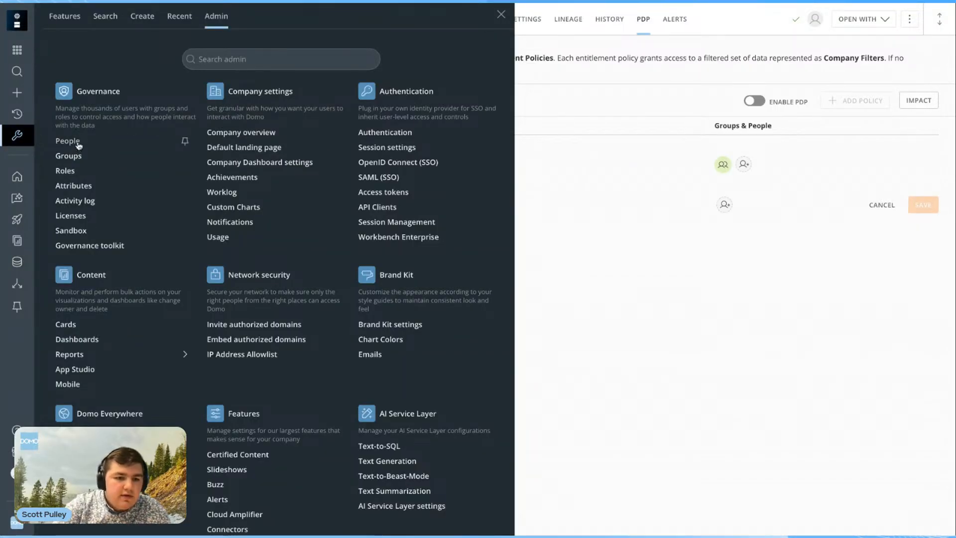
pyautogui.click(64, 174)
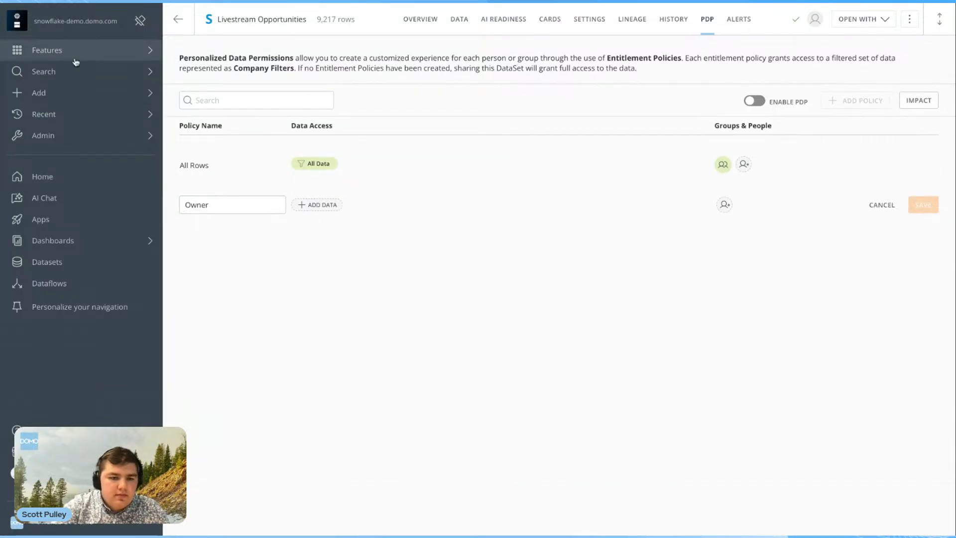
pyautogui.click(55, 142)
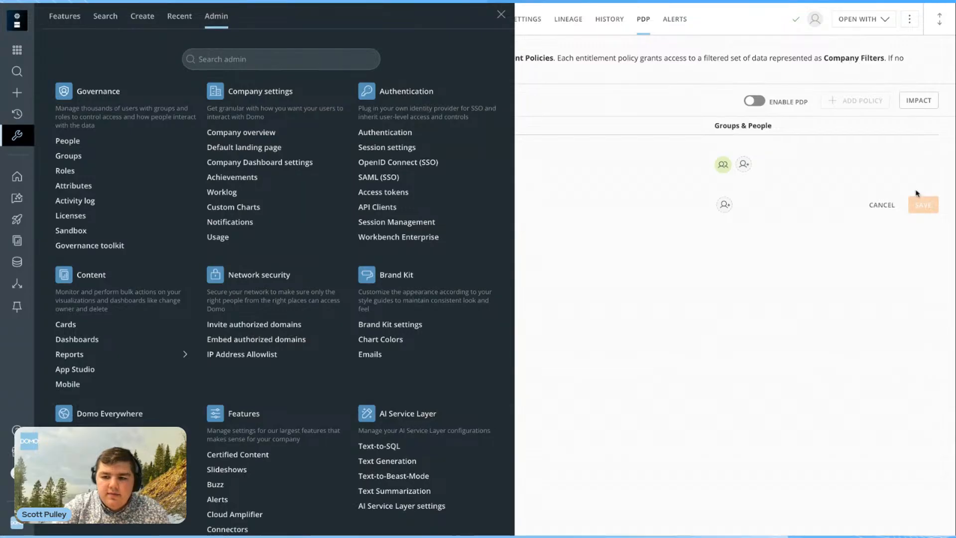
pyautogui.click(879, 205)
pyautogui.click(881, 206)
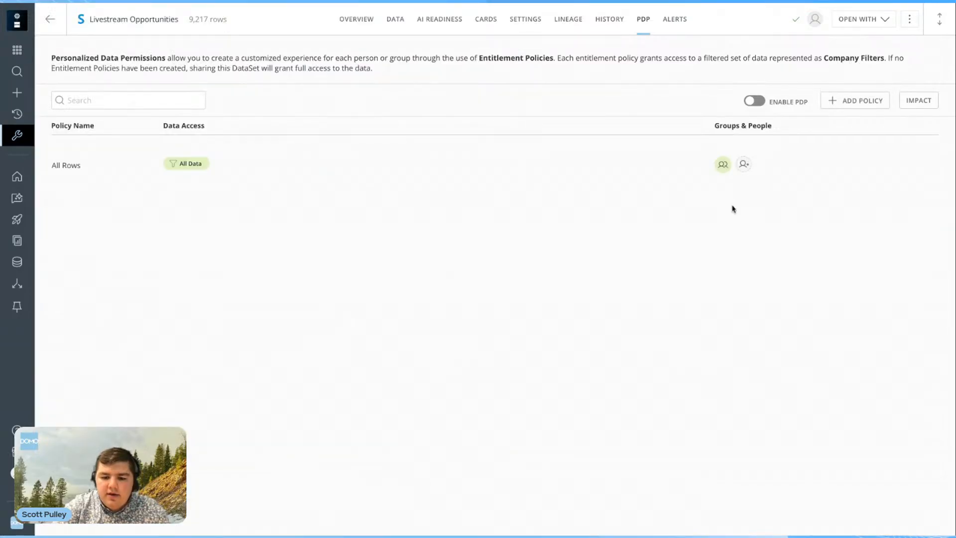
# - Open role management in the admin settings and examine the grants with their associated roles, returning to the roles list
pyautogui.click(25, 134)
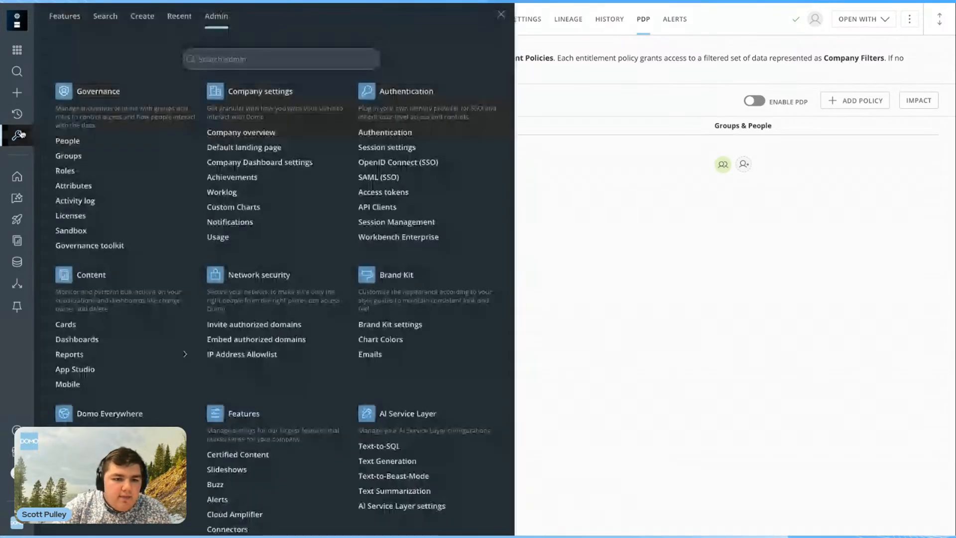
pyautogui.click(66, 173)
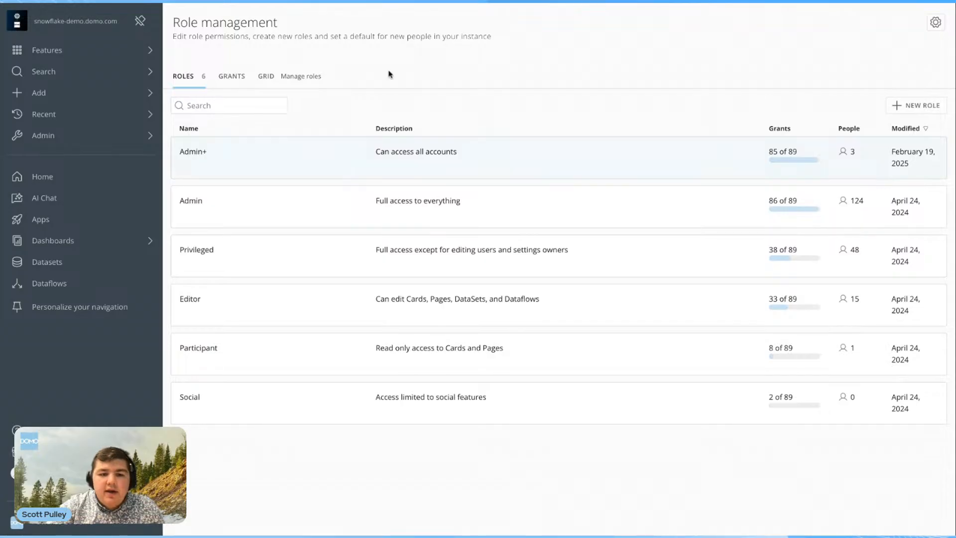
pyautogui.click(227, 80)
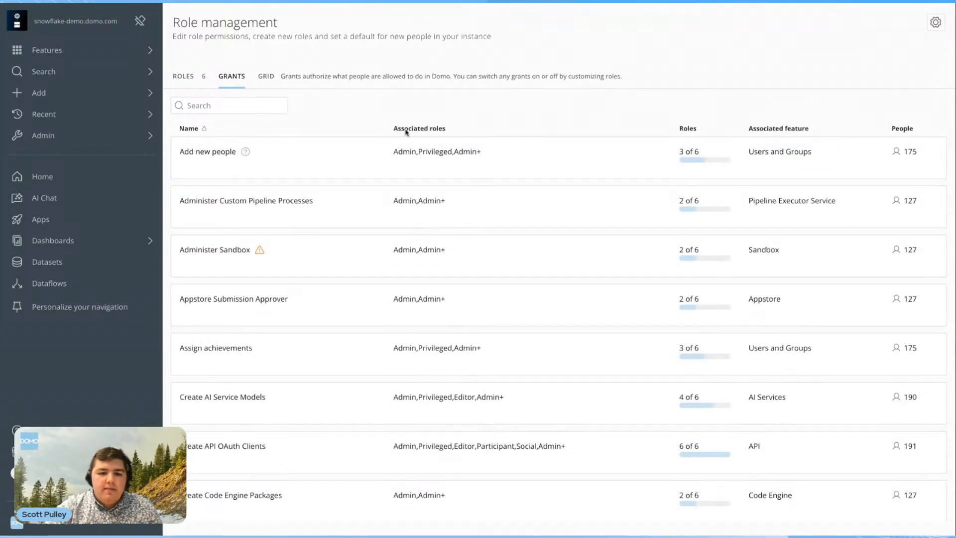
pyautogui.scroll(-1, 290, 361)
pyautogui.scroll(-10, 290, 360)
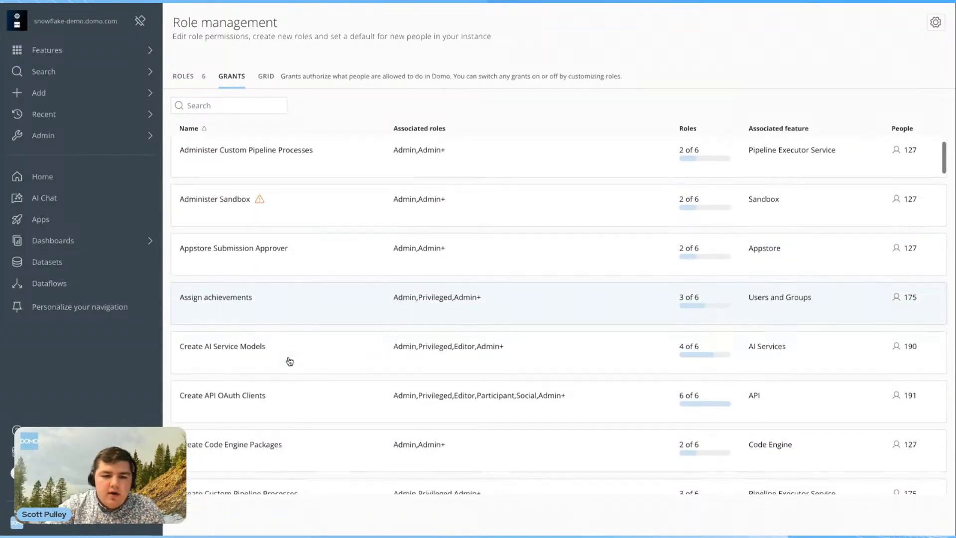
pyautogui.scroll(-3, 346, 384)
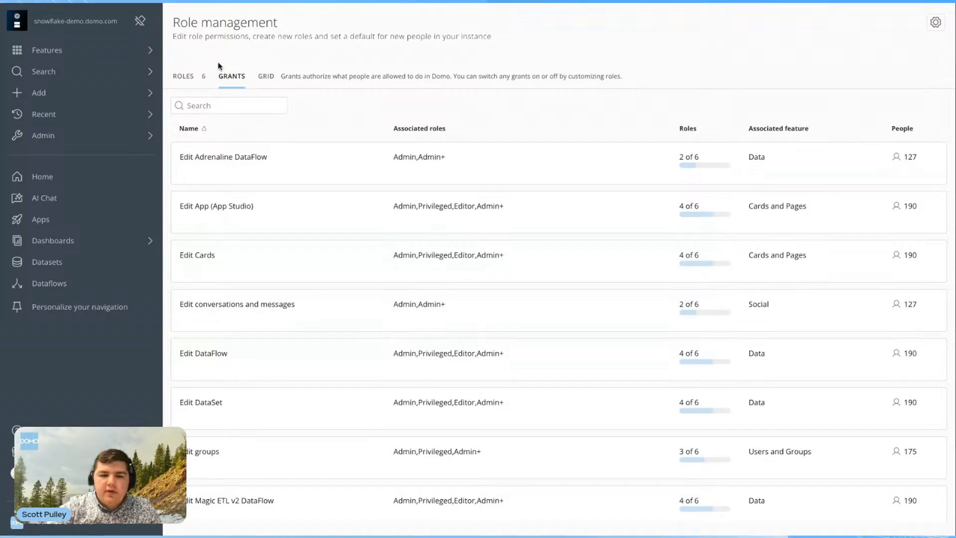
pyautogui.click(185, 77)
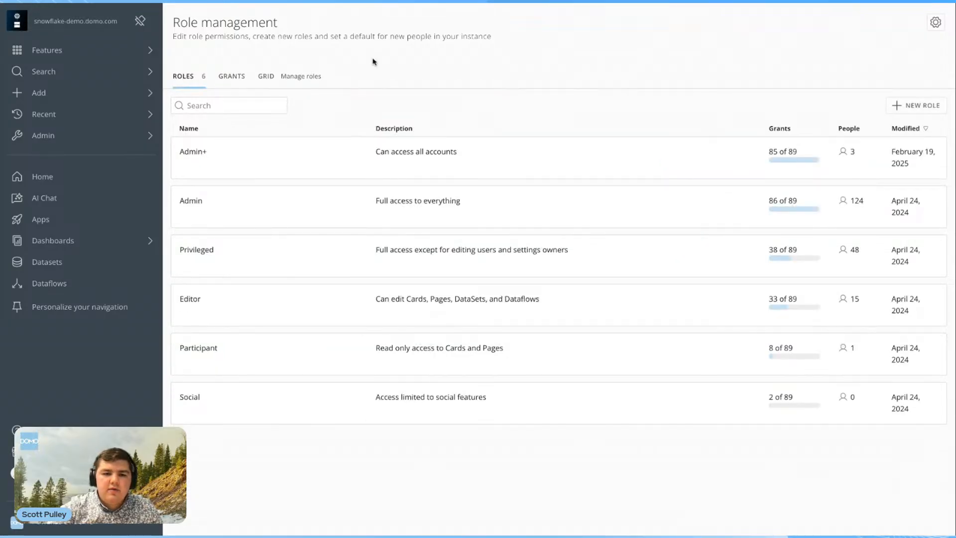